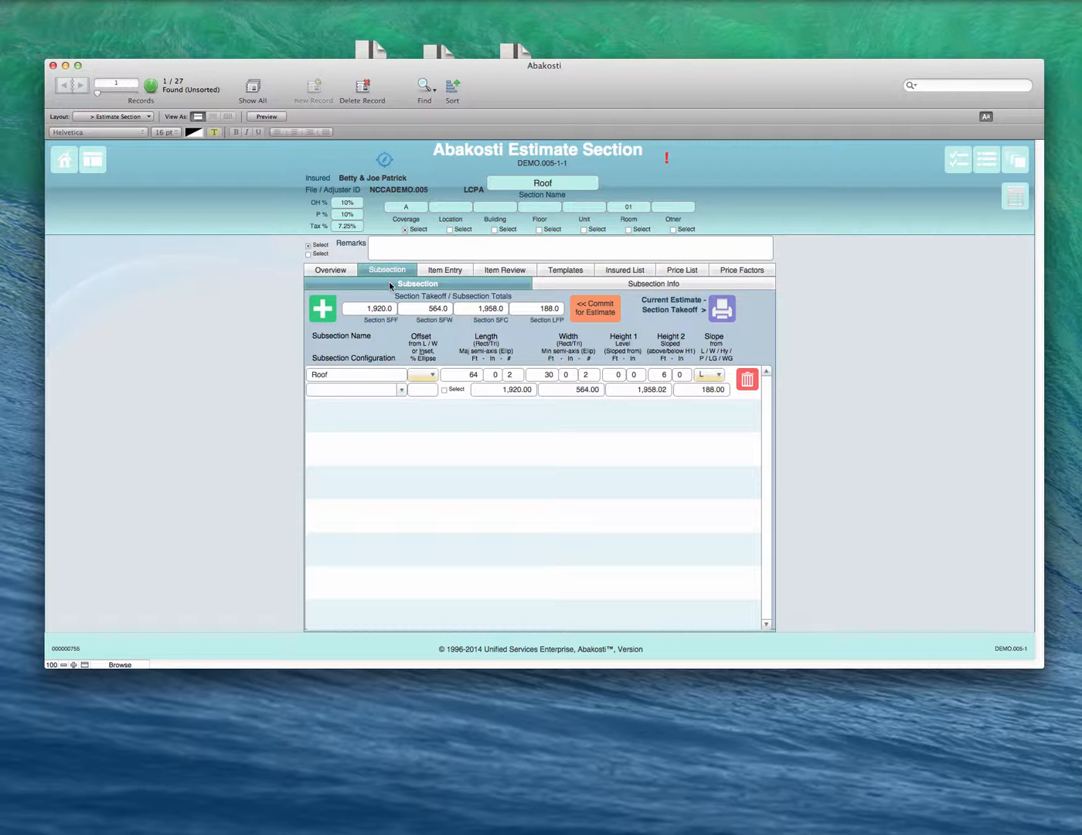
Step: Read through the four overview pages describing the Roof estimate section
click(336, 272)
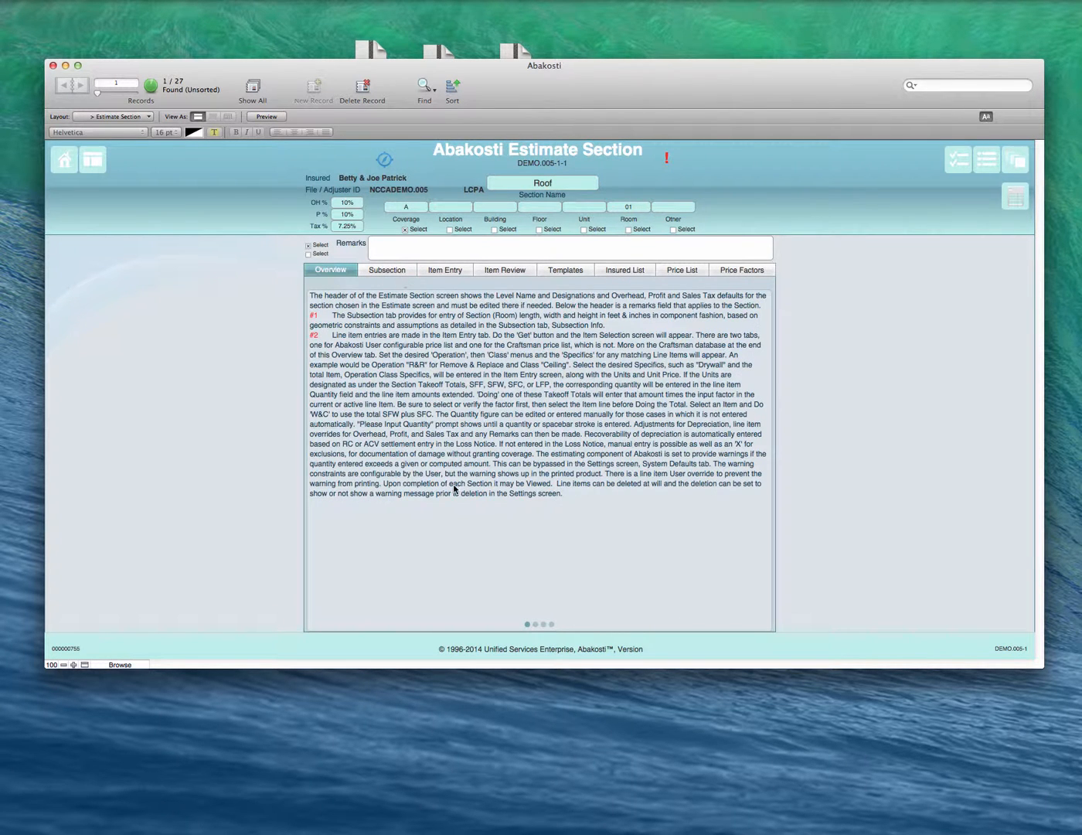
click(535, 624)
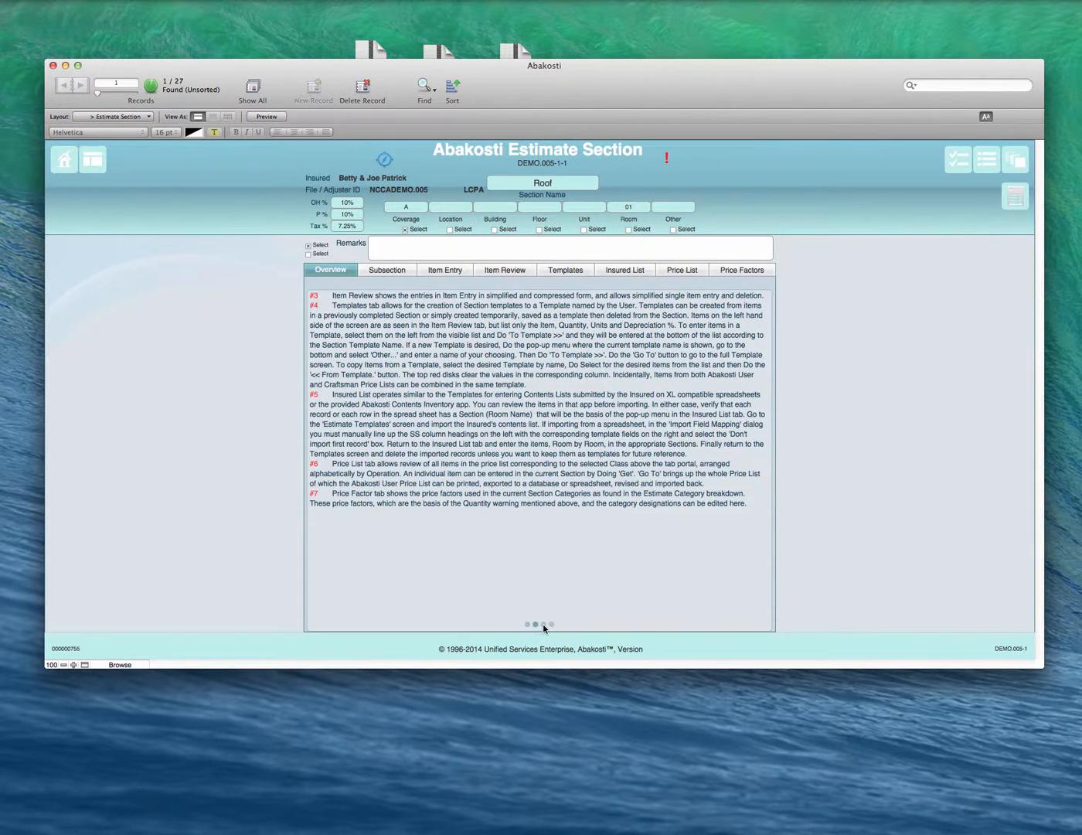
click(544, 623)
click(551, 625)
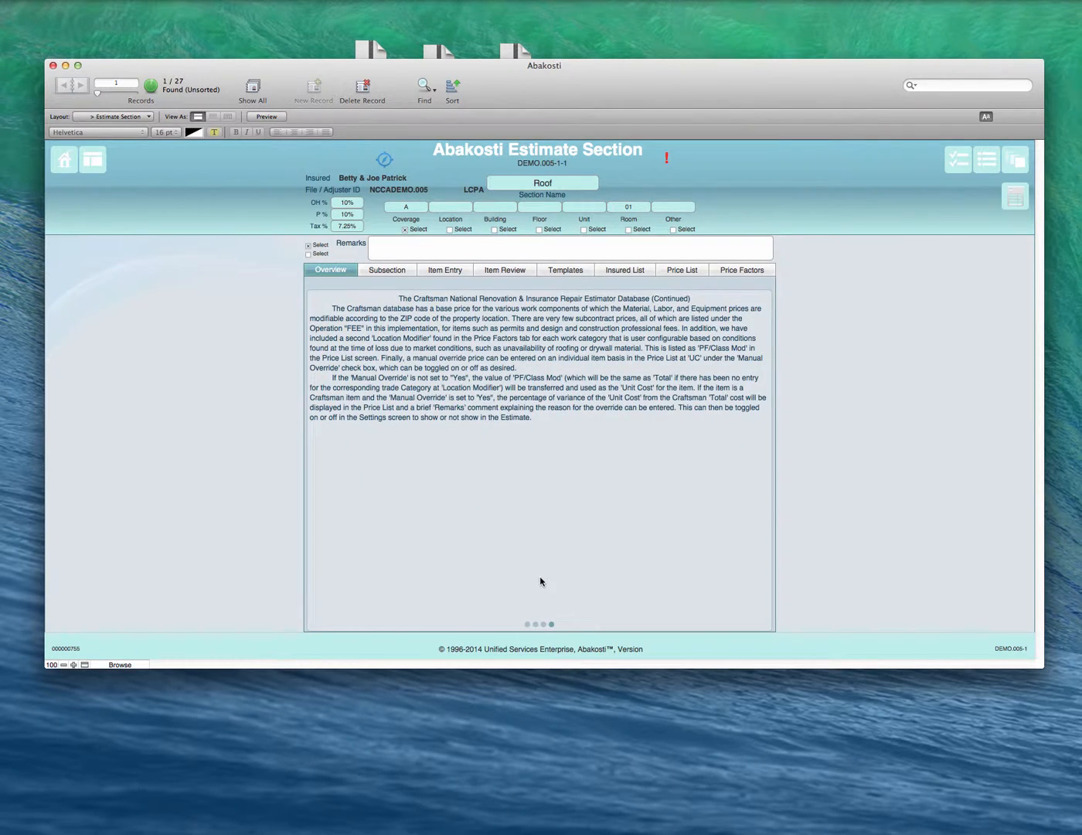
click(545, 623)
click(534, 624)
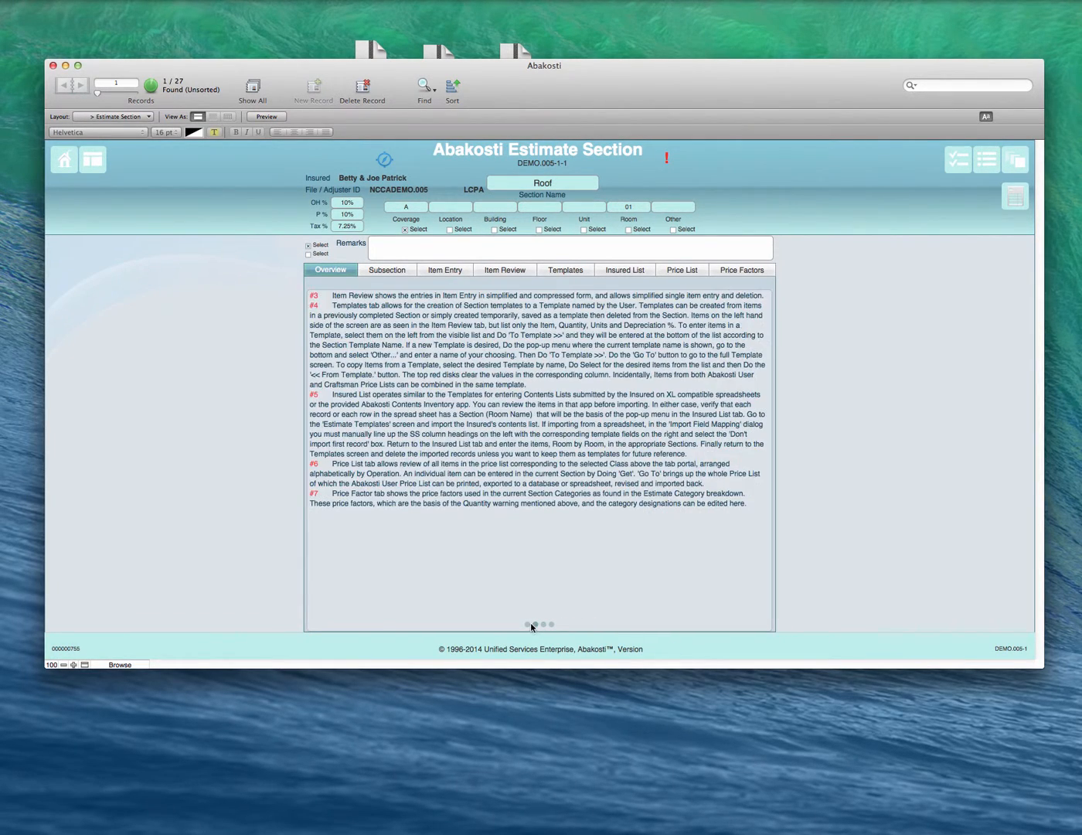
click(527, 624)
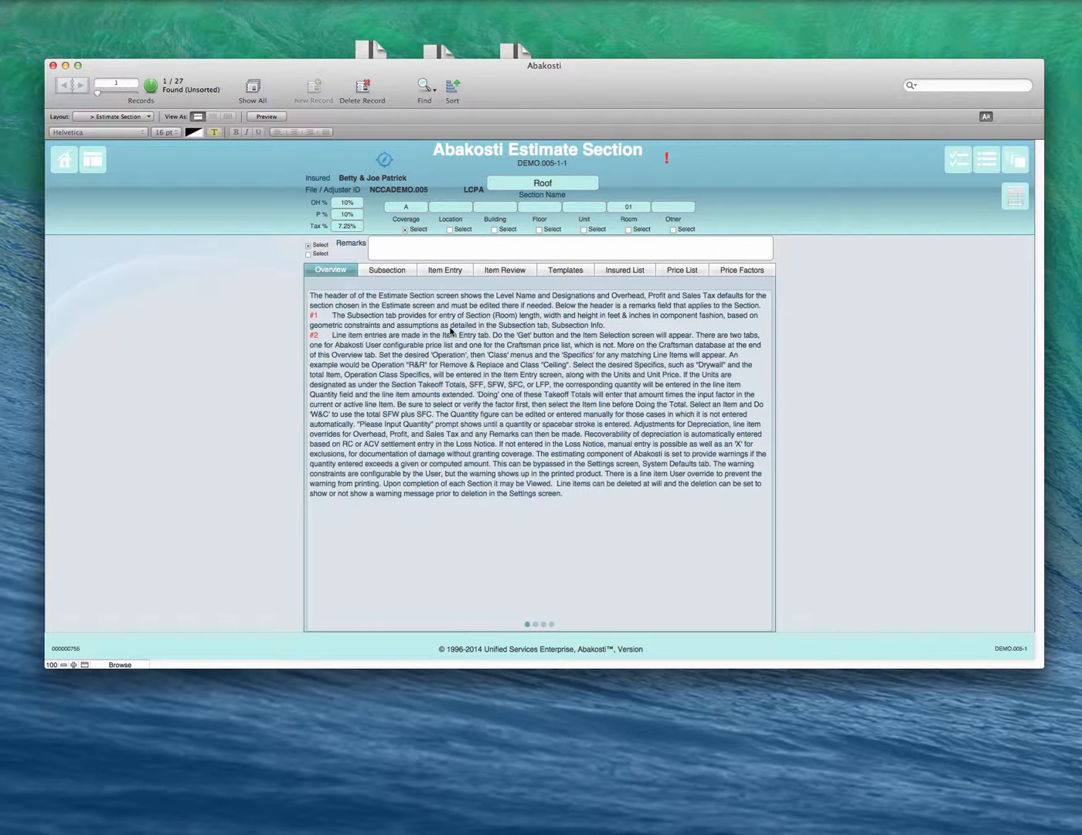
Step: Examine the Roof section's item entry, item review, templates, insured list, price list with its available classes, and price factors
click(444, 270)
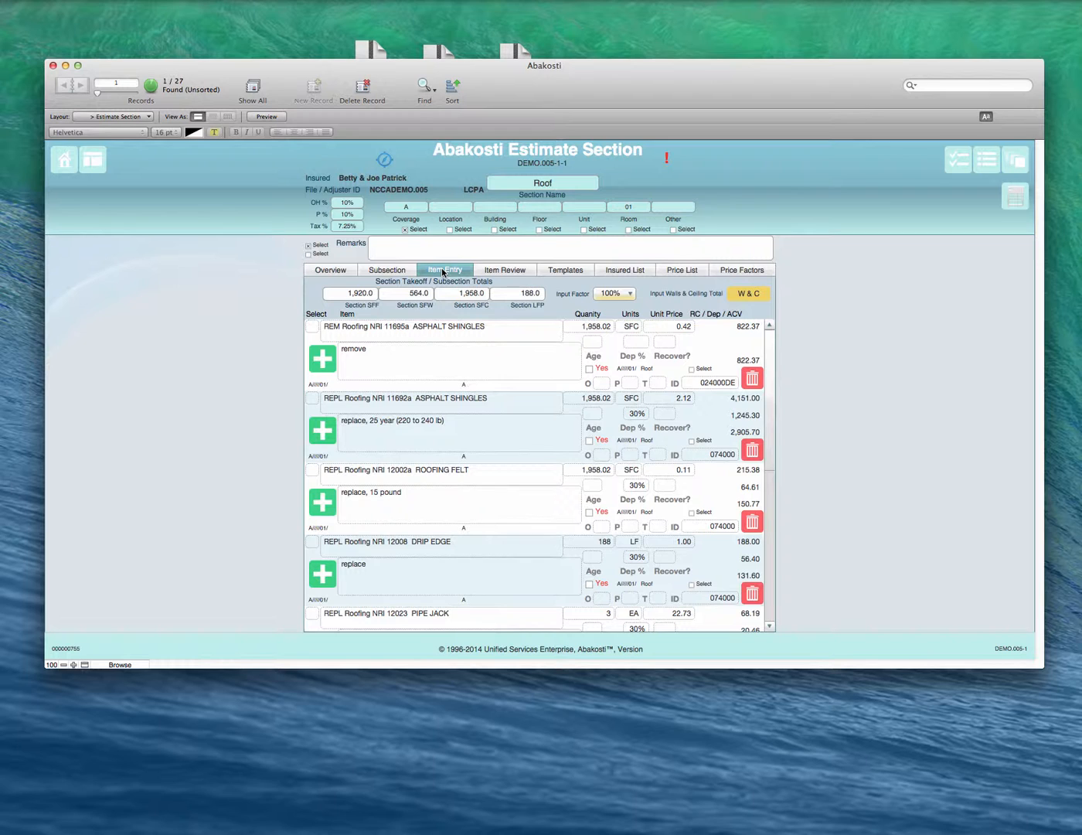
click(503, 271)
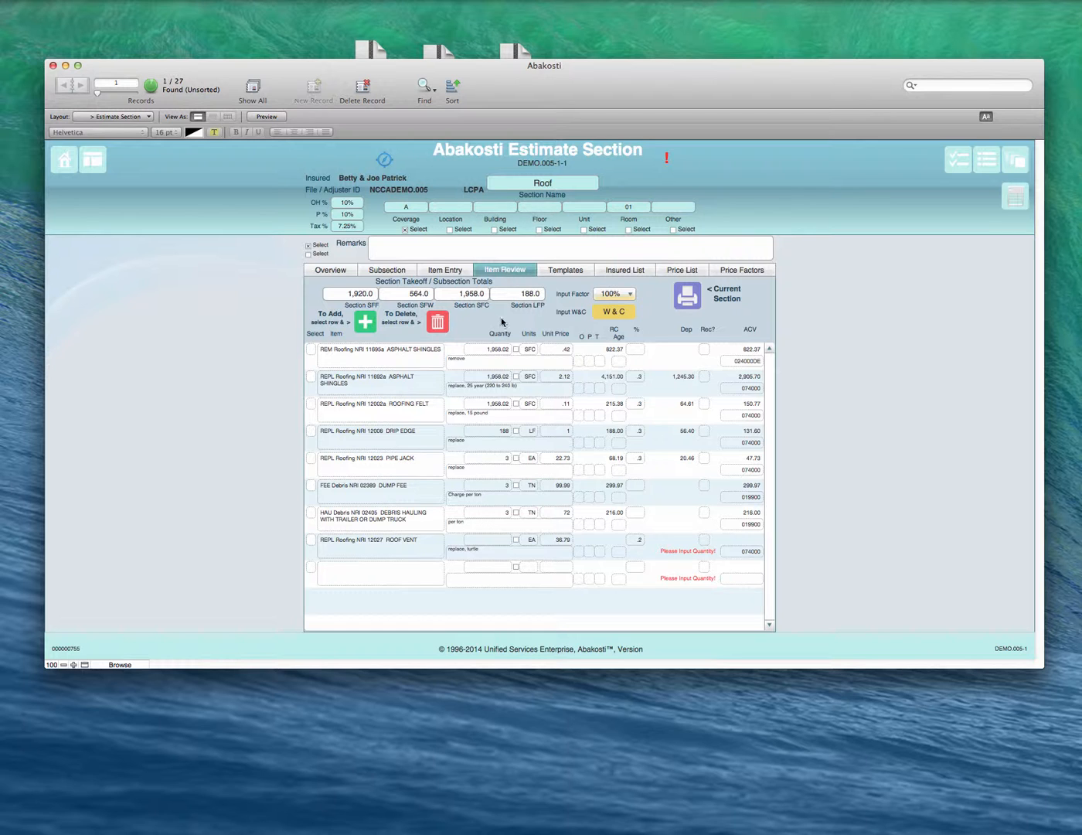
click(565, 272)
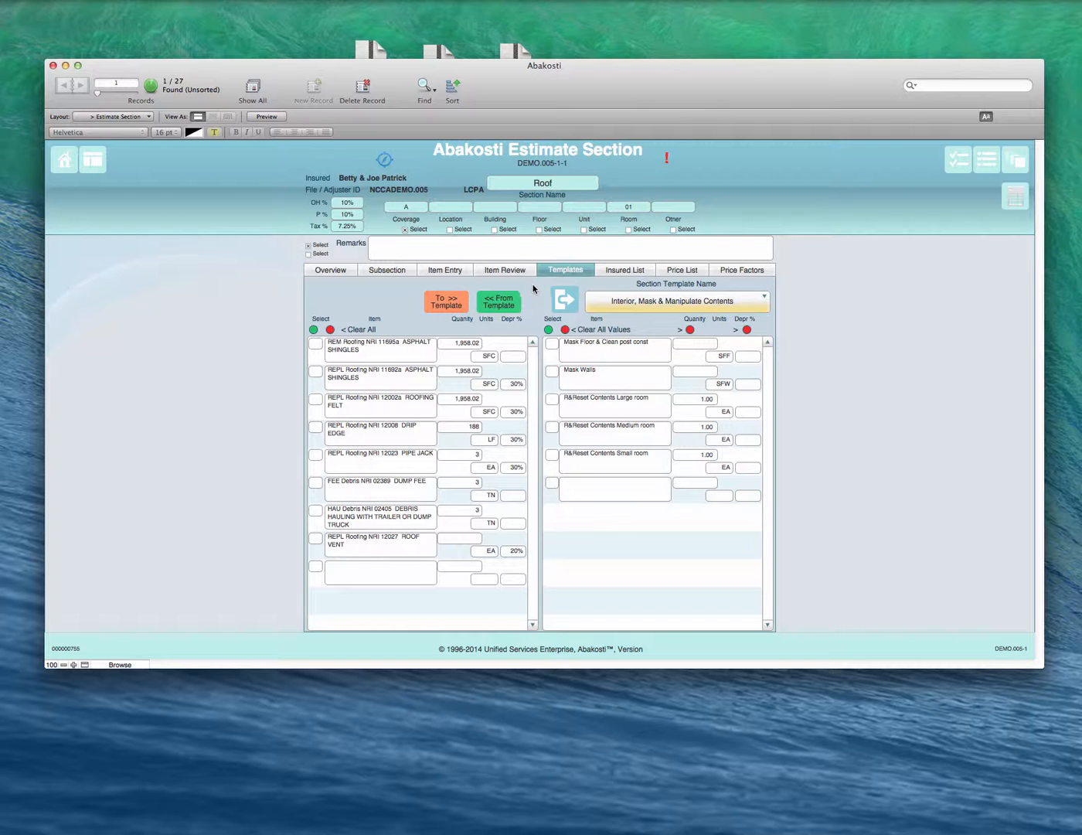
click(627, 270)
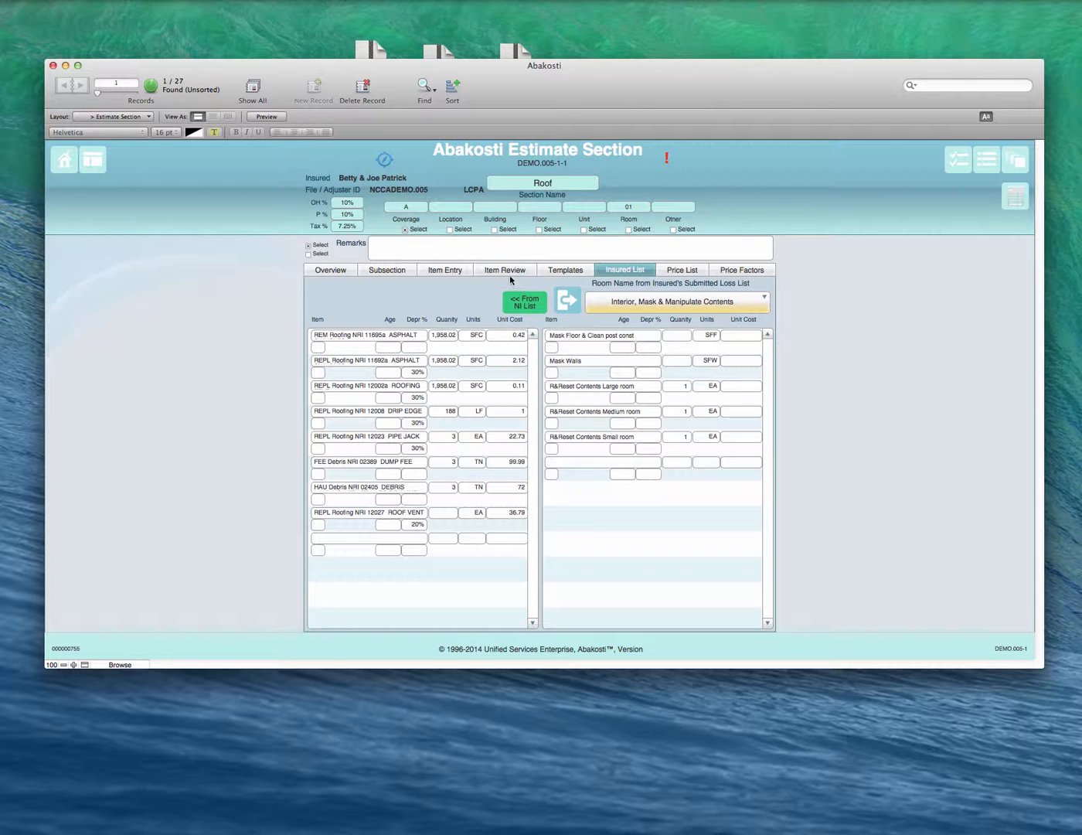
click(673, 270)
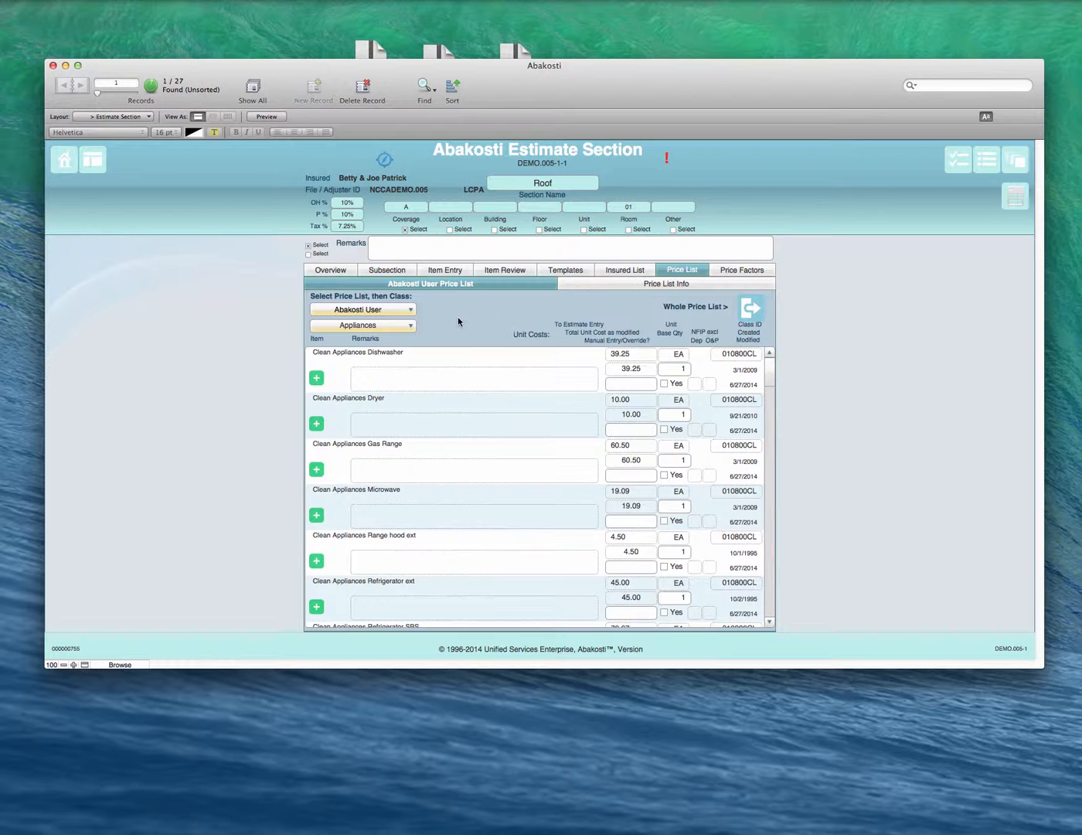
click(395, 327)
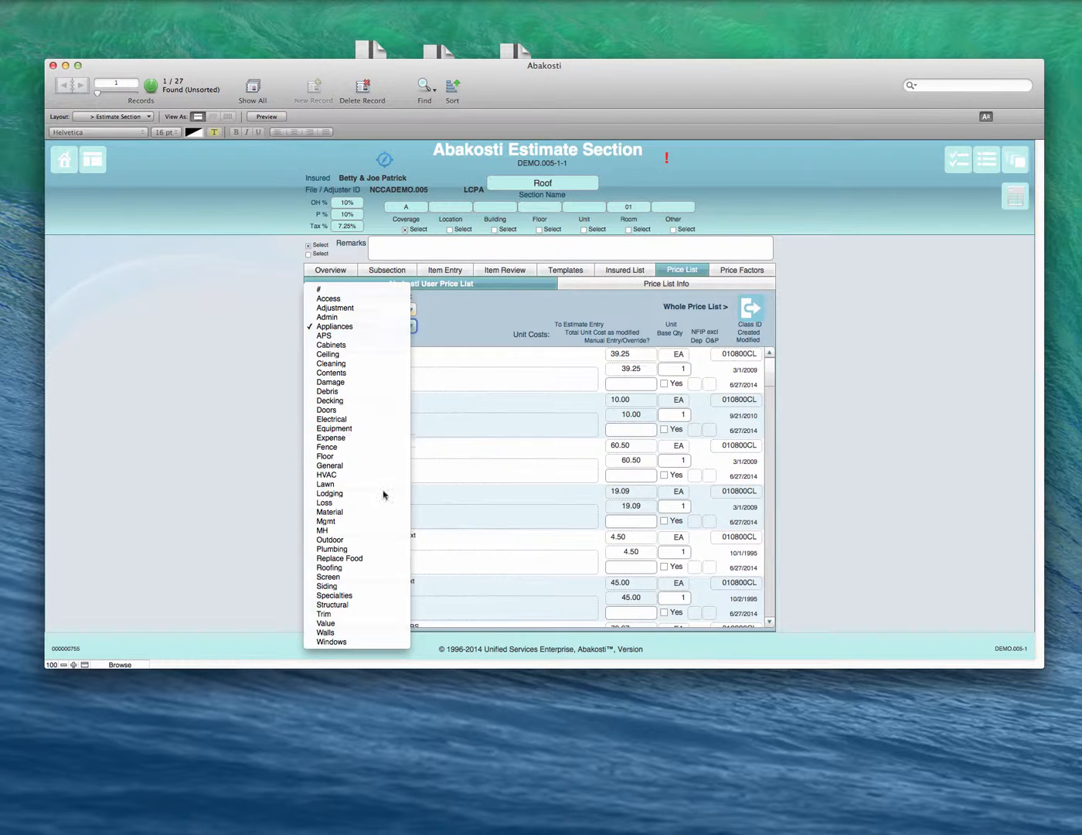
click(478, 315)
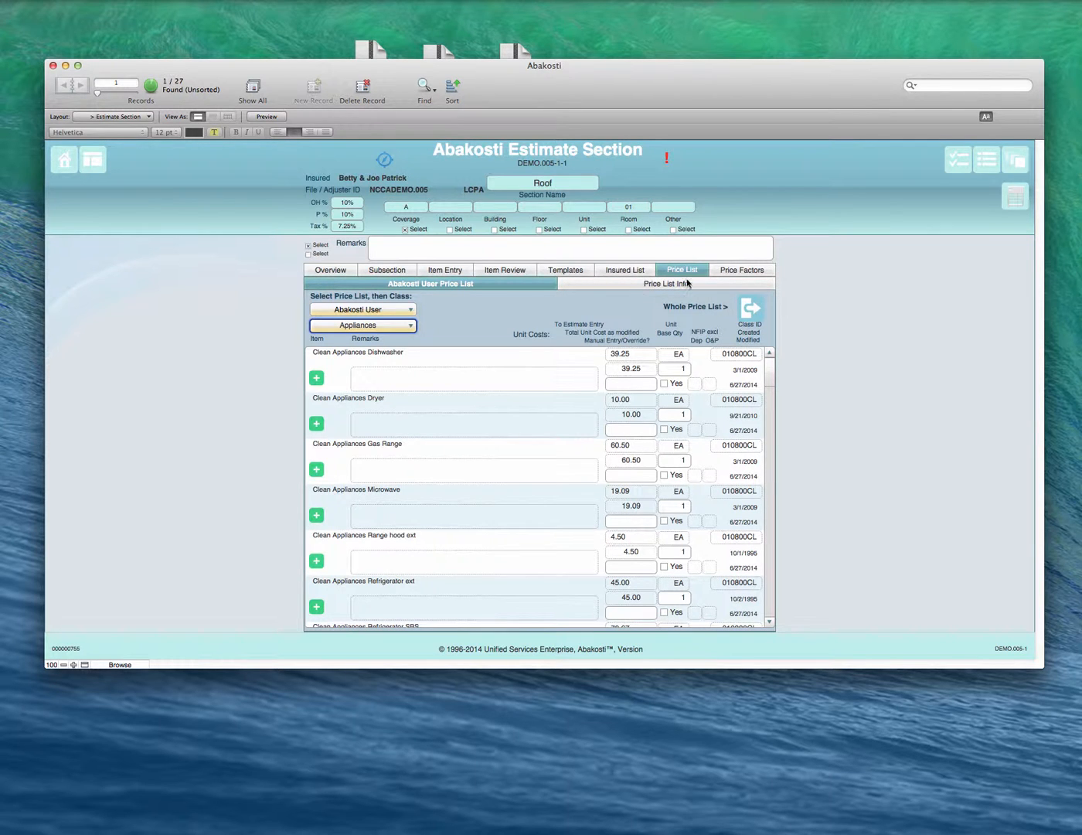
click(735, 269)
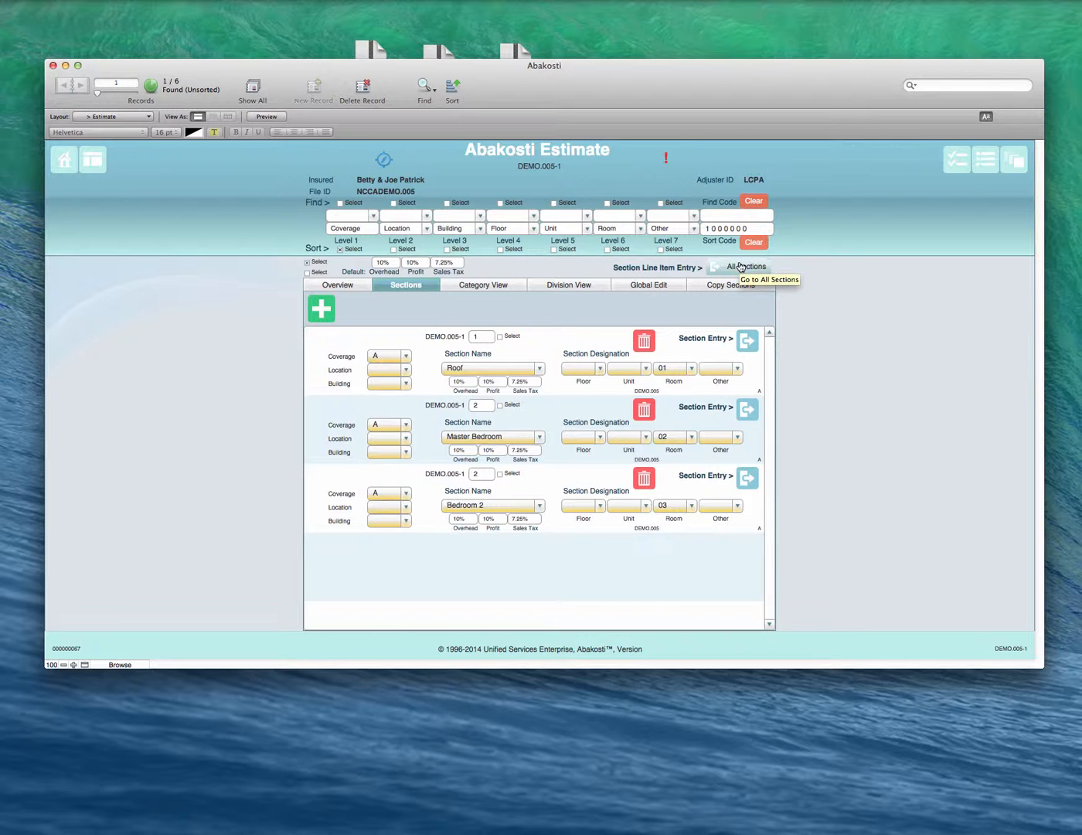
Step: Open the Roof section's item entry from the estimate and start selecting an item for the blank last row
click(748, 341)
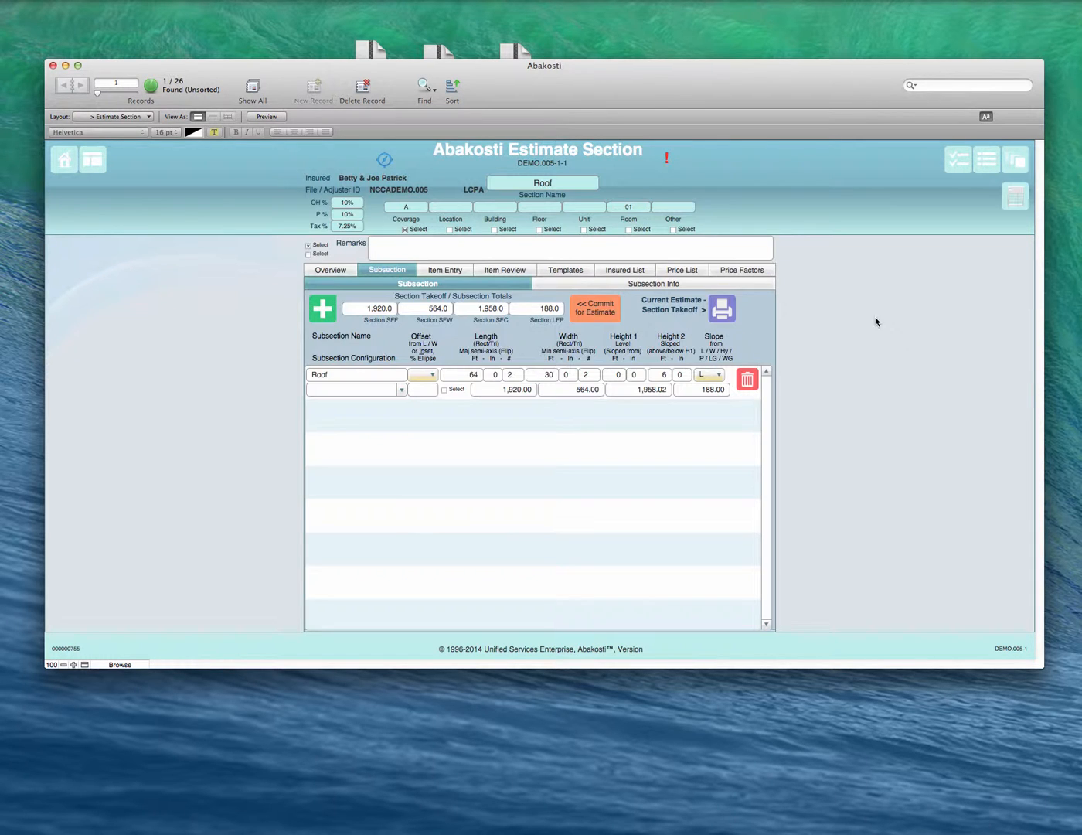
click(446, 270)
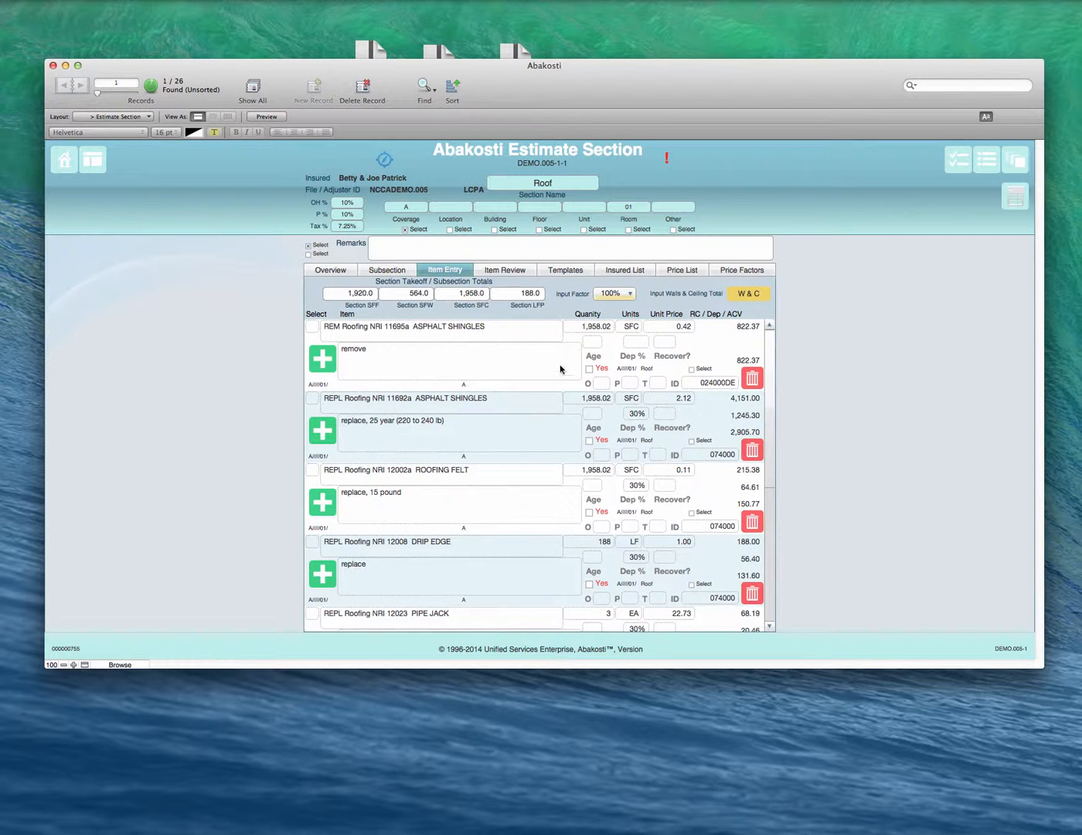
scroll(527, 392, down, 5)
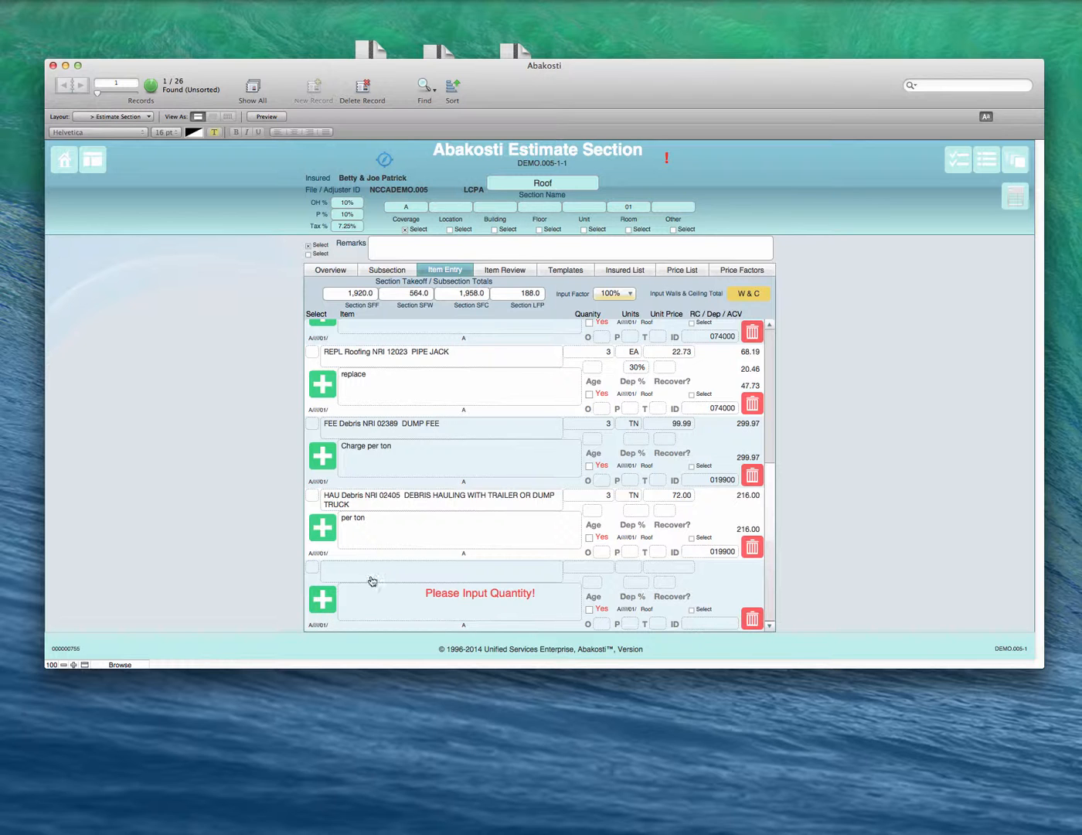
click(321, 600)
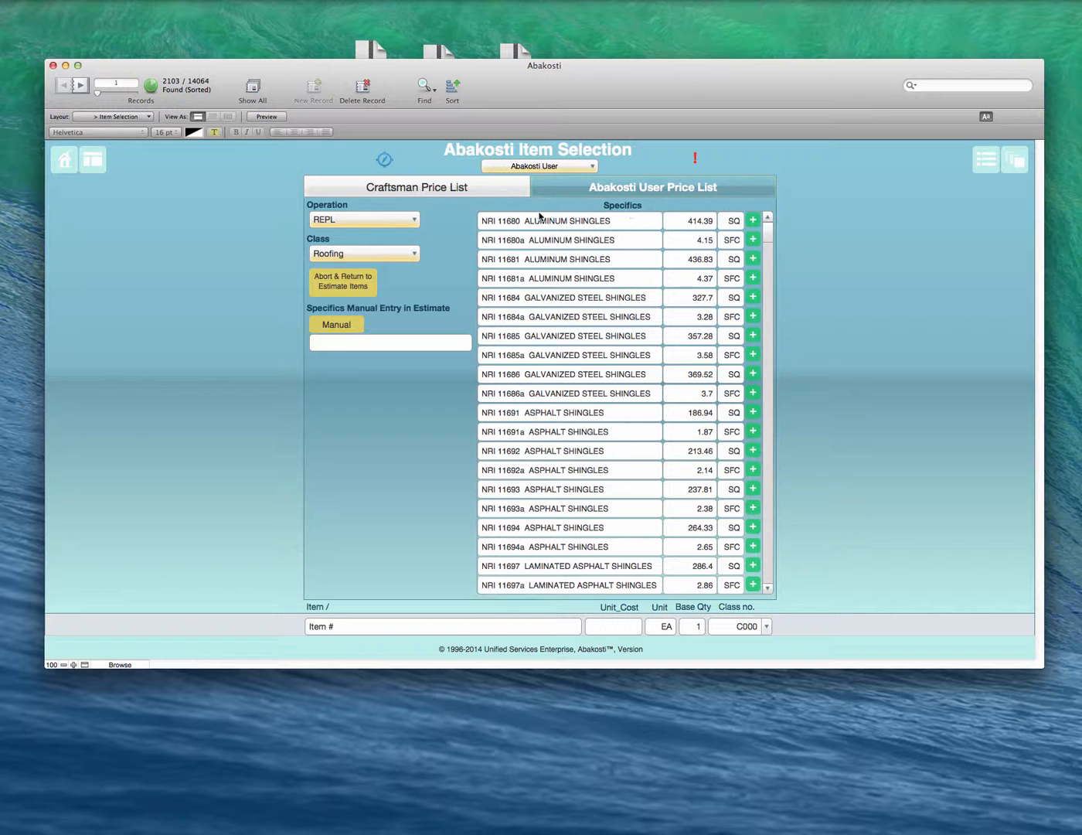
Step: Filter the Abakosti User price list items by operation R&R and class Roofing
click(394, 222)
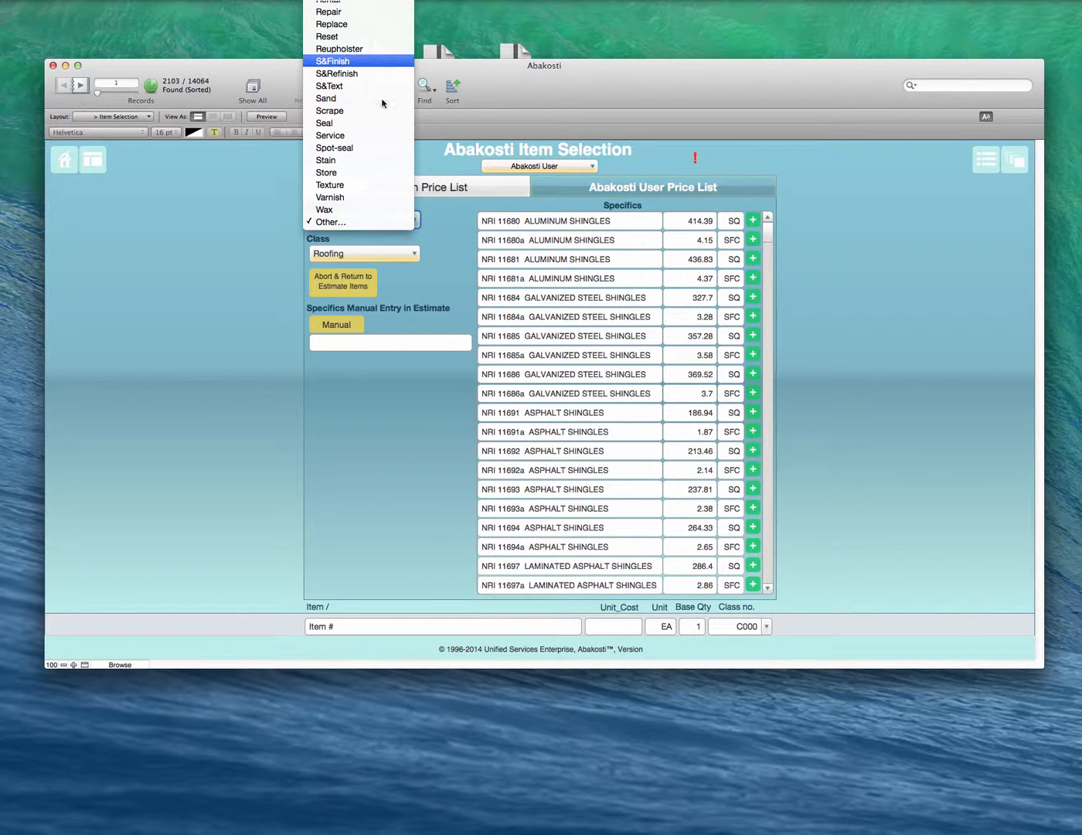
scroll(367, 47, up, 5)
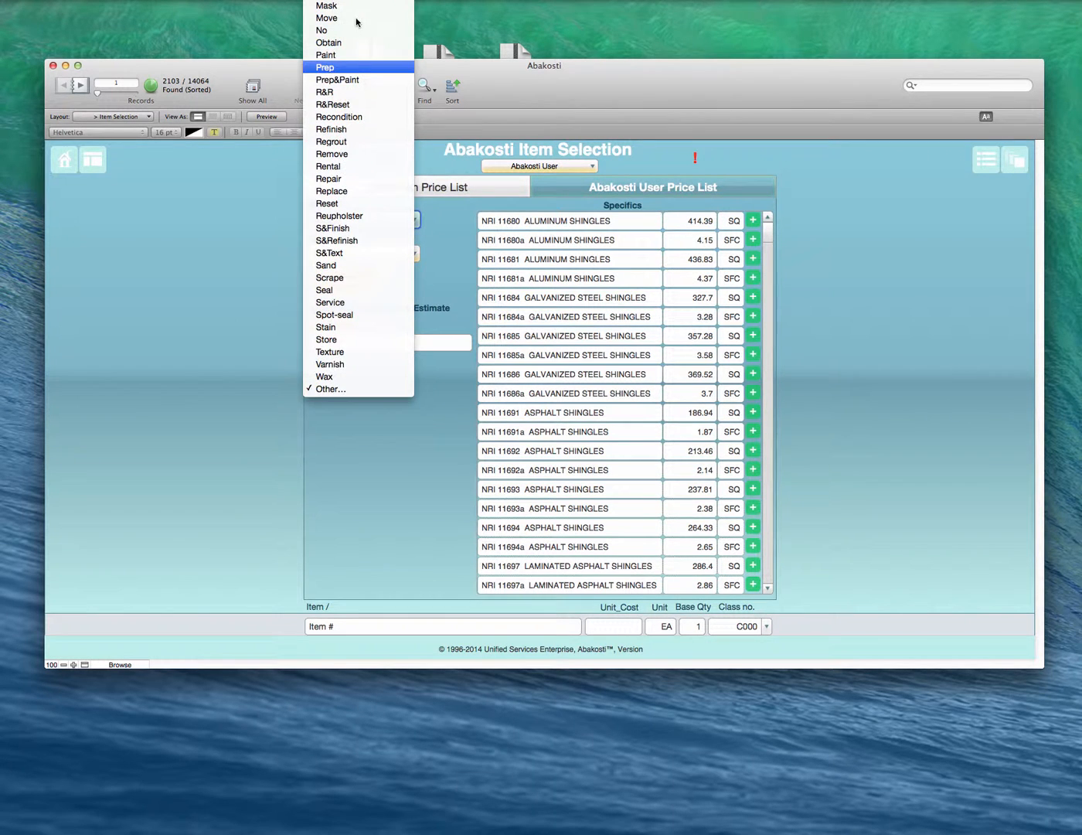
scroll(353, 64, up, 3)
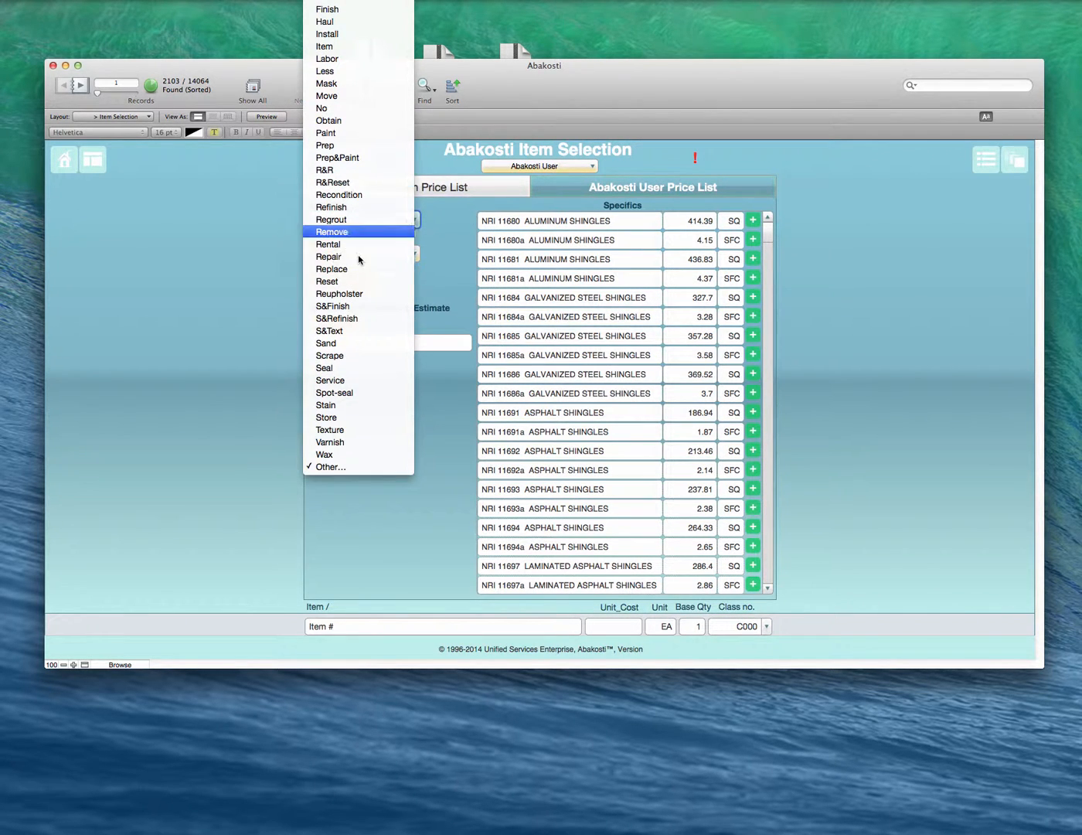
click(348, 171)
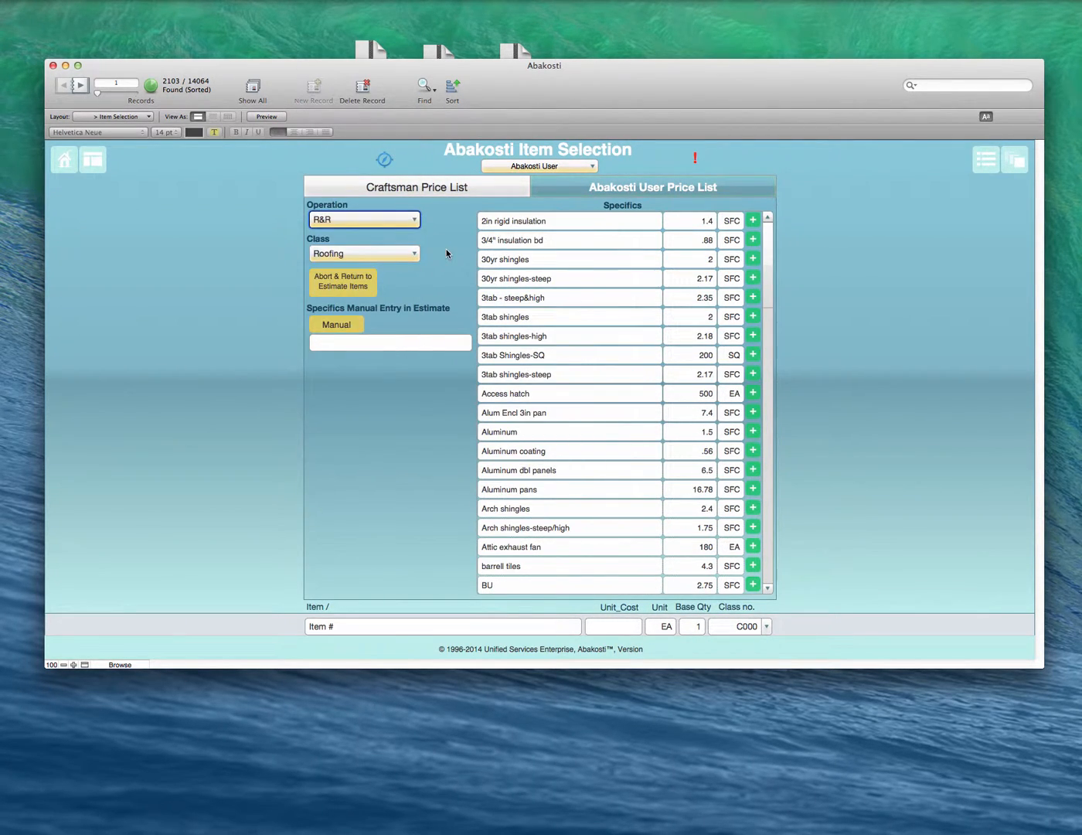
click(366, 257)
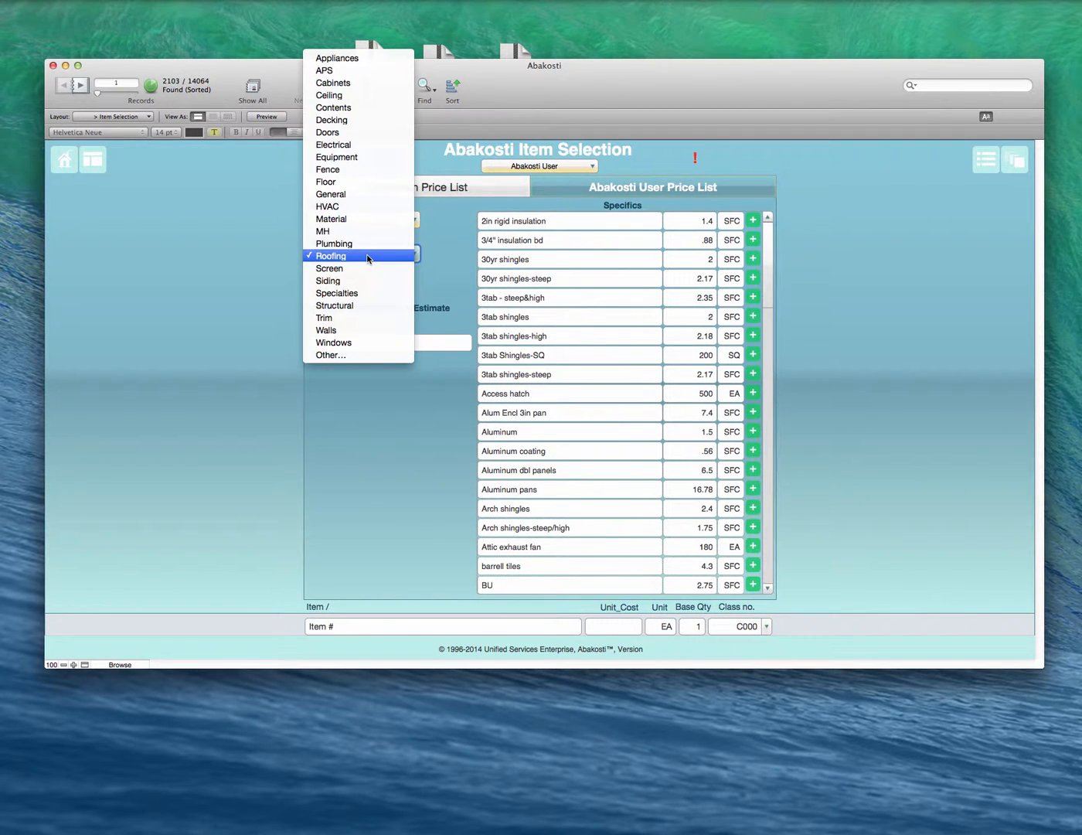
click(367, 257)
click(367, 258)
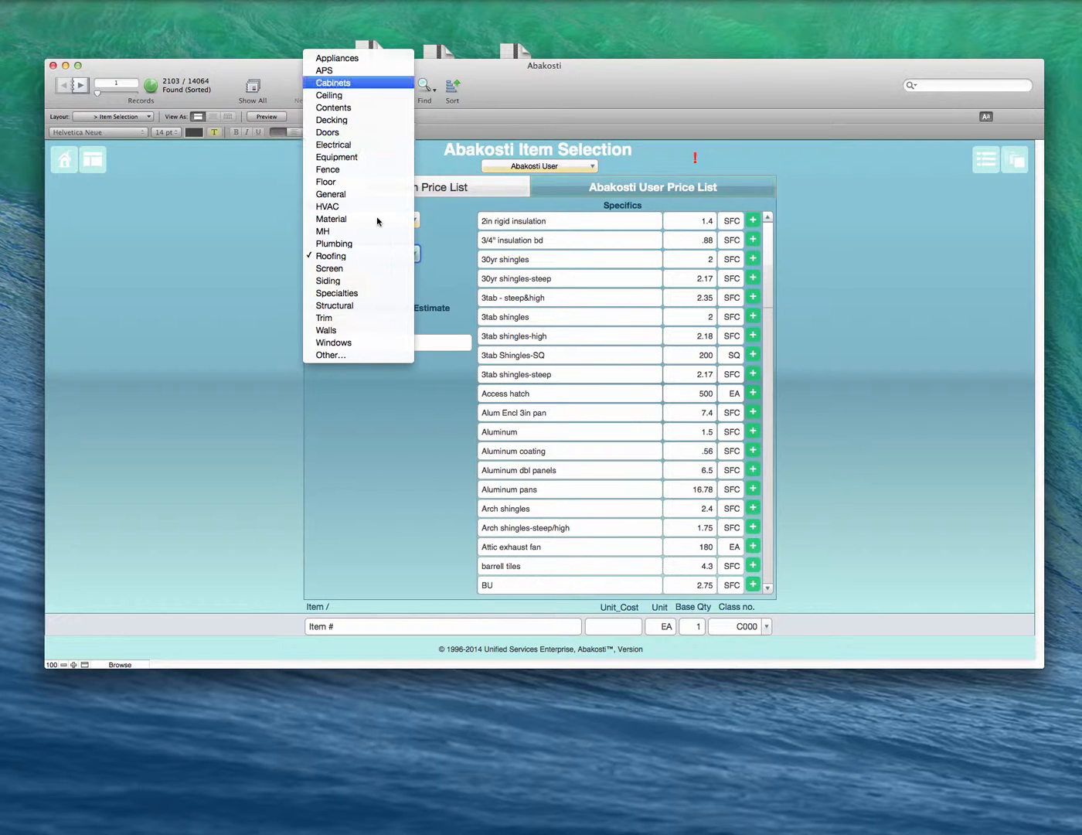
click(374, 256)
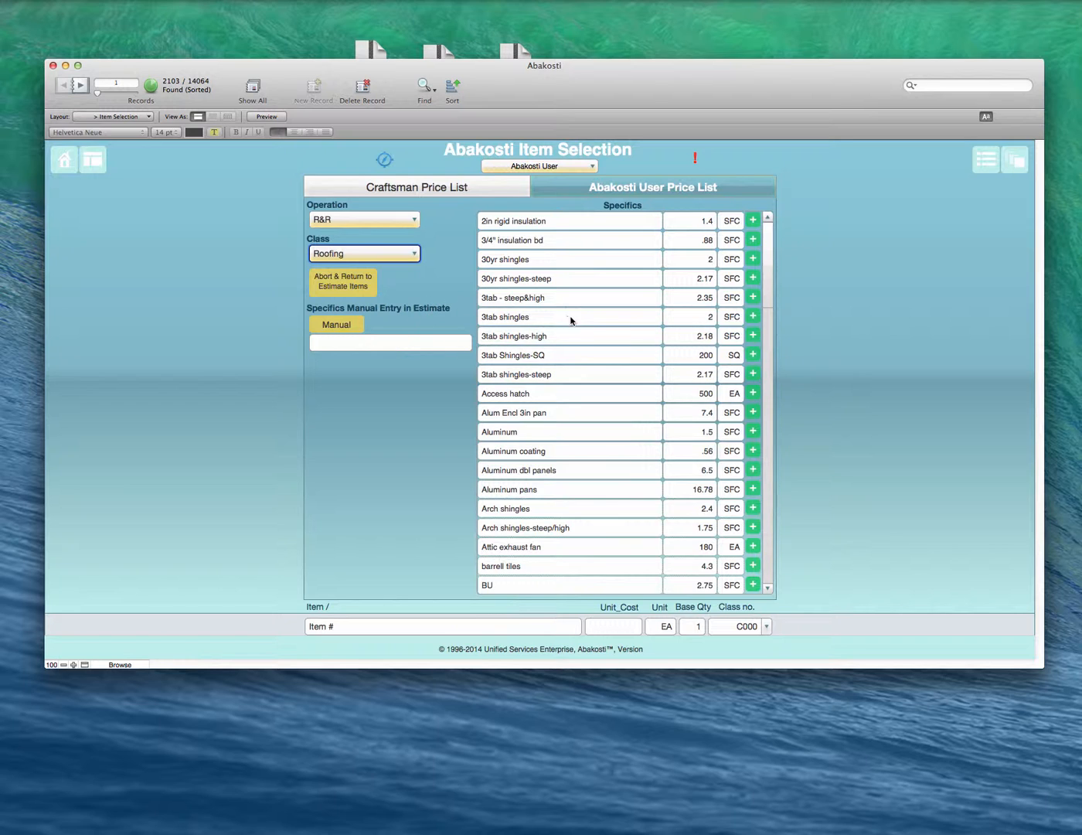
Step: Add the Vent cover item from the roofing specifics to the estimate
scroll(573, 316, down, 10)
scroll(573, 316, down, 15)
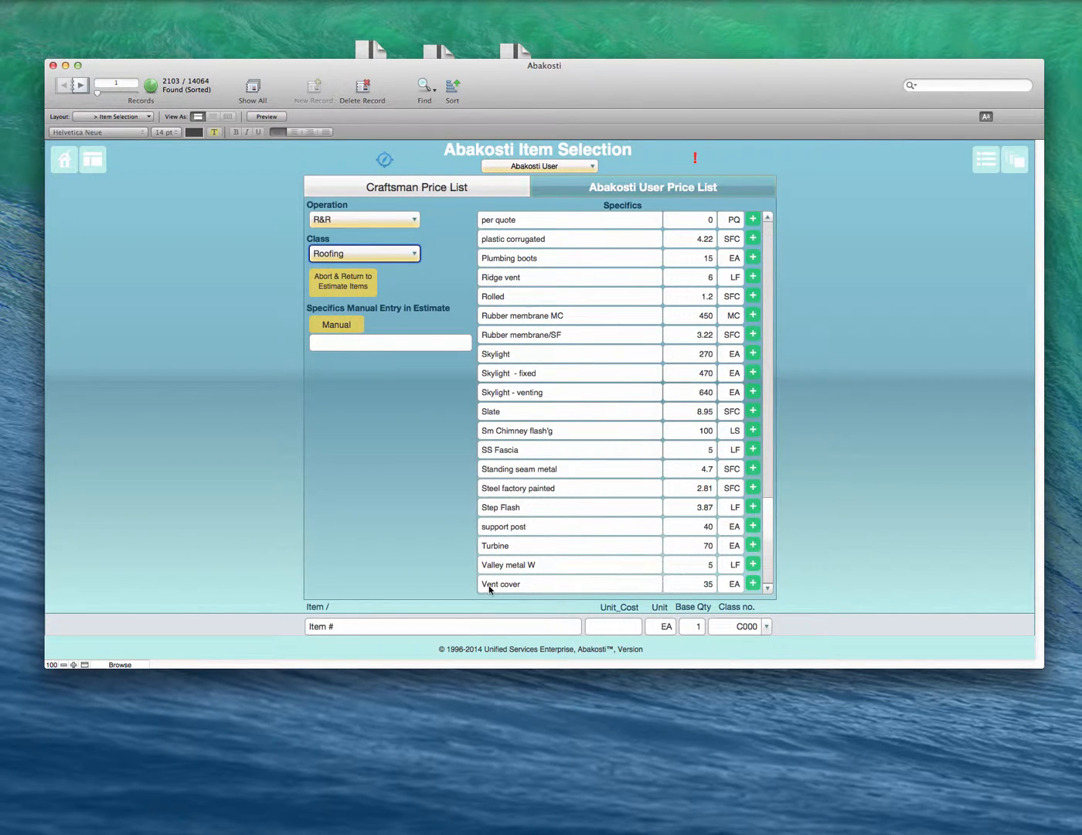
click(753, 584)
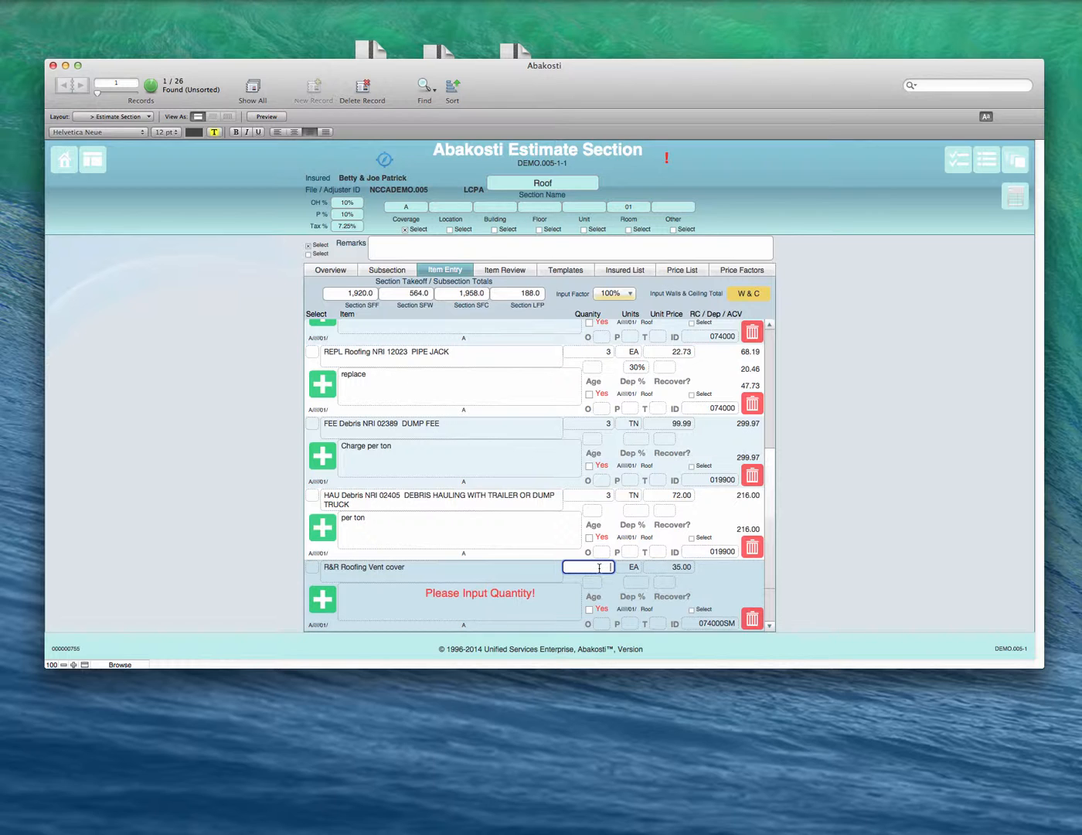
Step: Set the R&R Roofing Vent cover line's quantity to 3 and its depreciation to 30%
text(3)
click(639, 581)
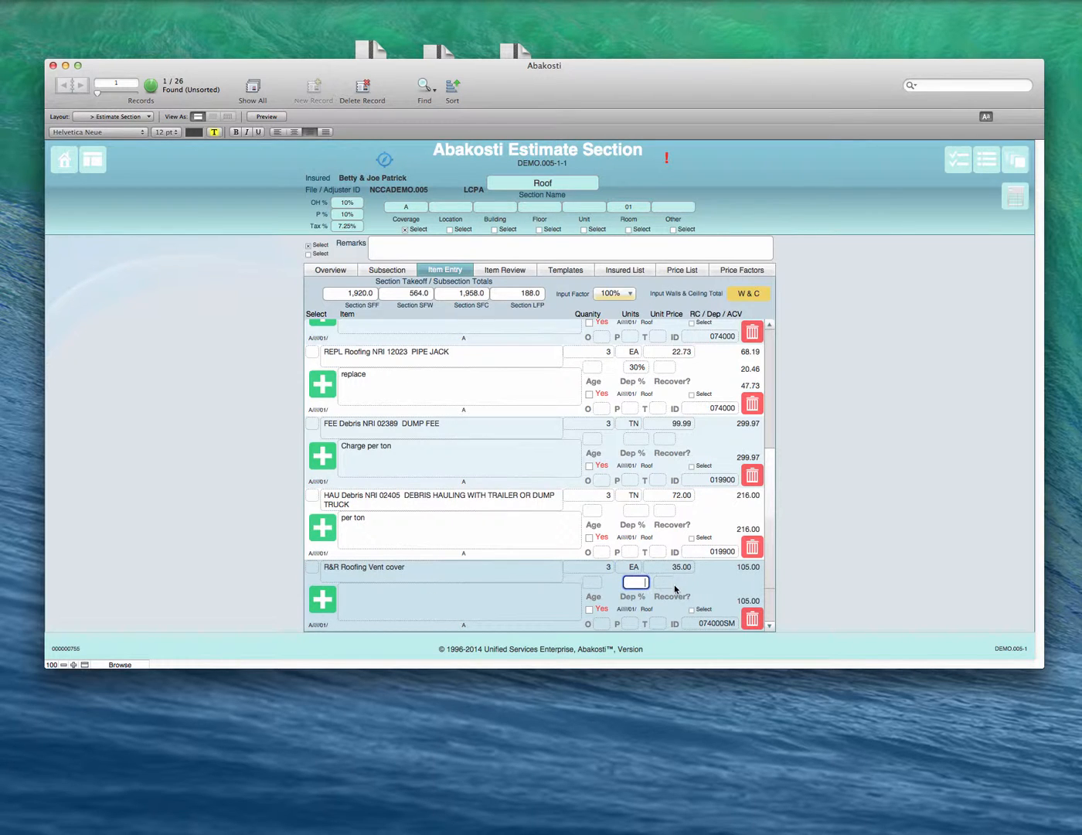
text(.3)
click(674, 590)
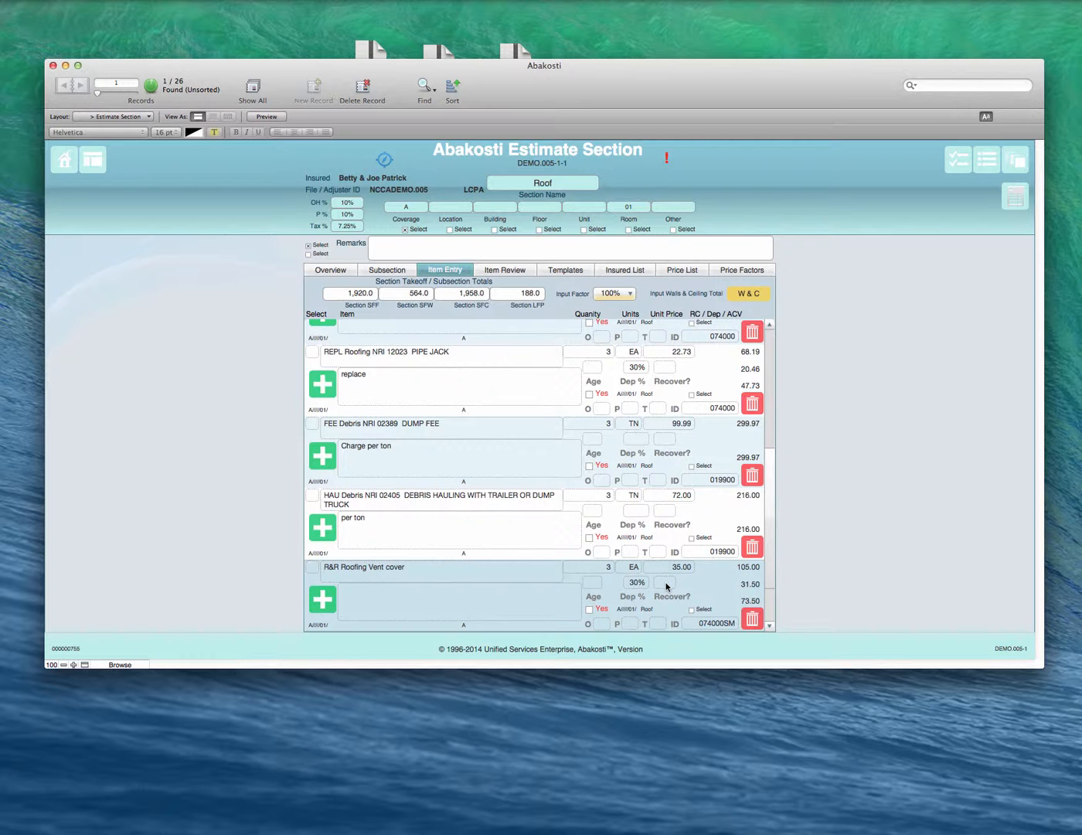
Step: Set the vent cover line's depreciation recoverability to X
click(667, 586)
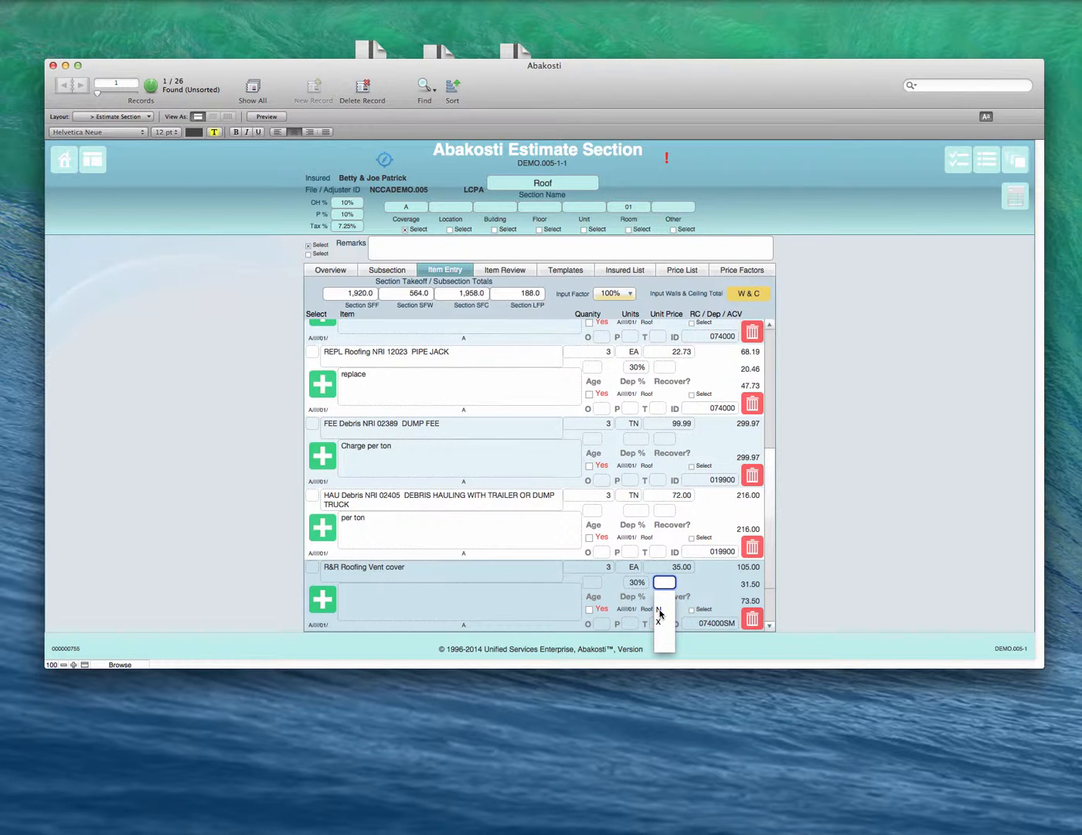
click(708, 588)
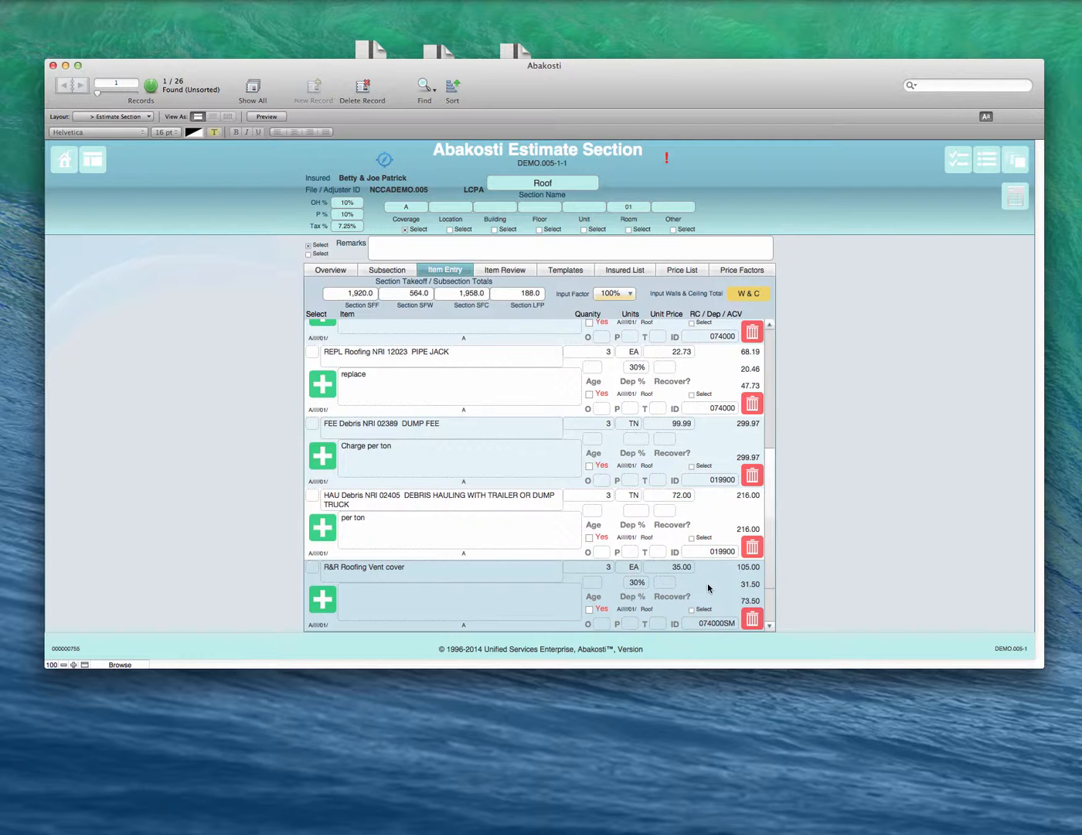
click(664, 585)
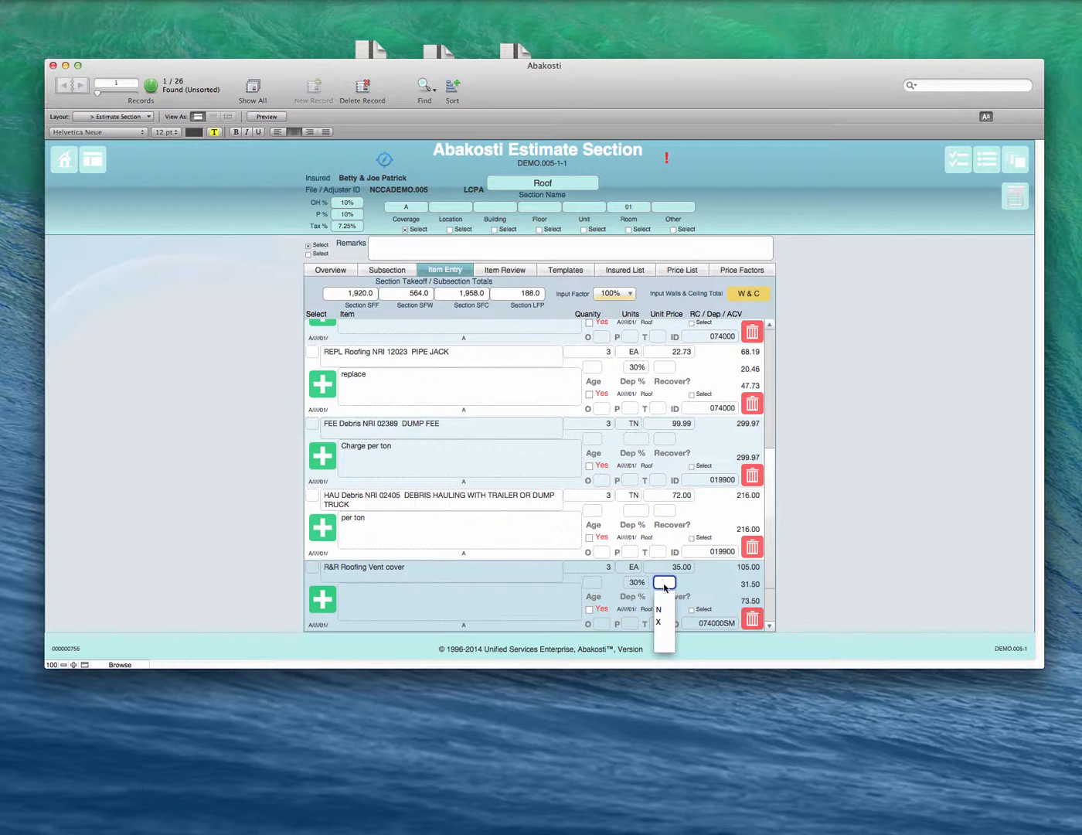
click(661, 622)
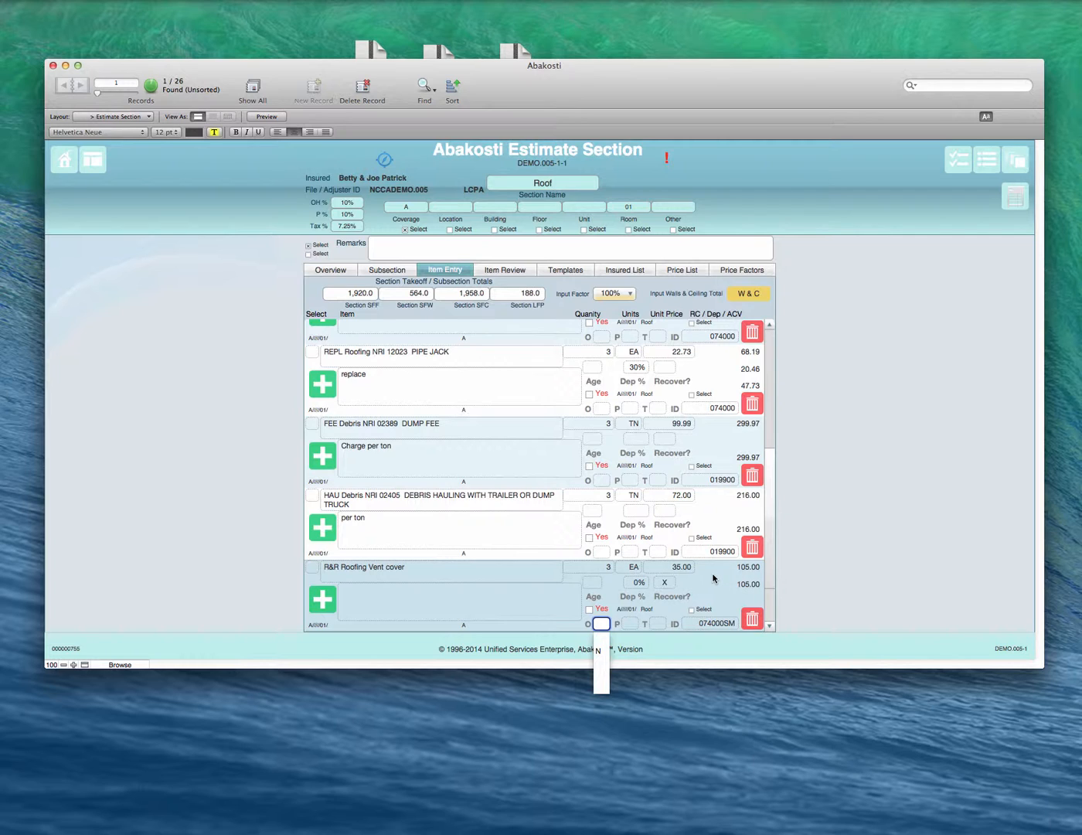
Step: Clear the vent cover line's depreciation recoverability and set its depreciation to 30%
click(666, 581)
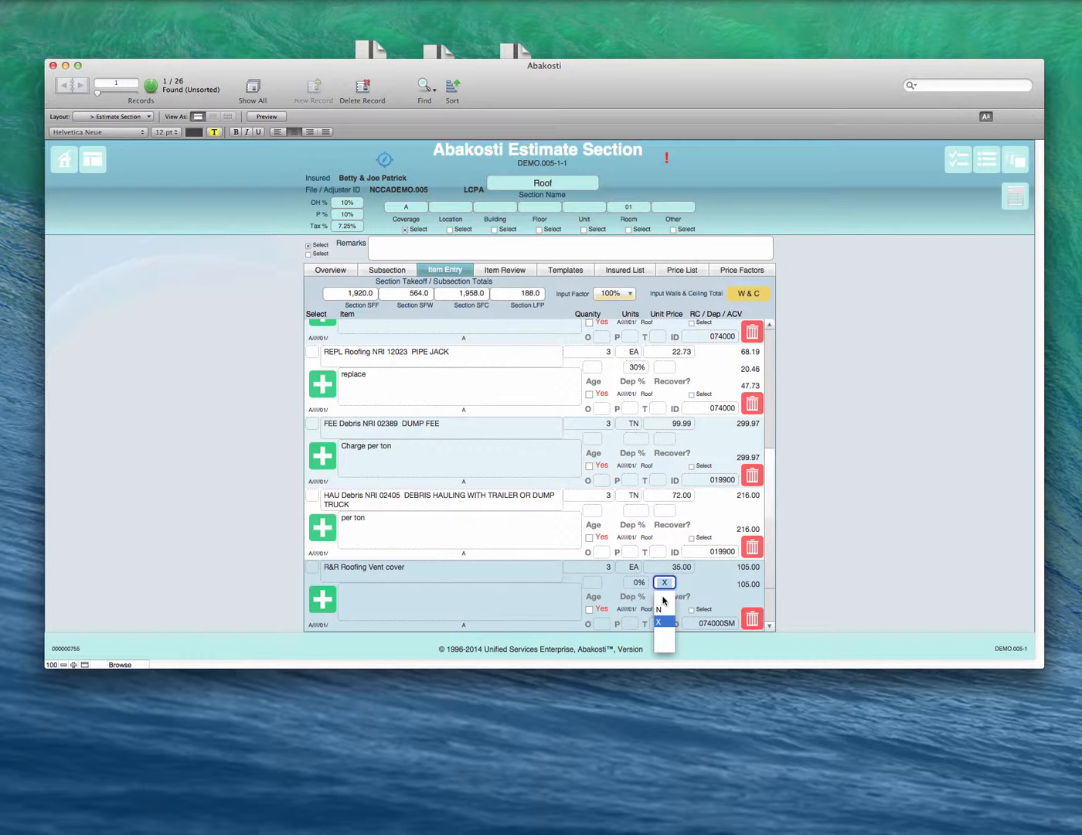
click(663, 599)
click(712, 585)
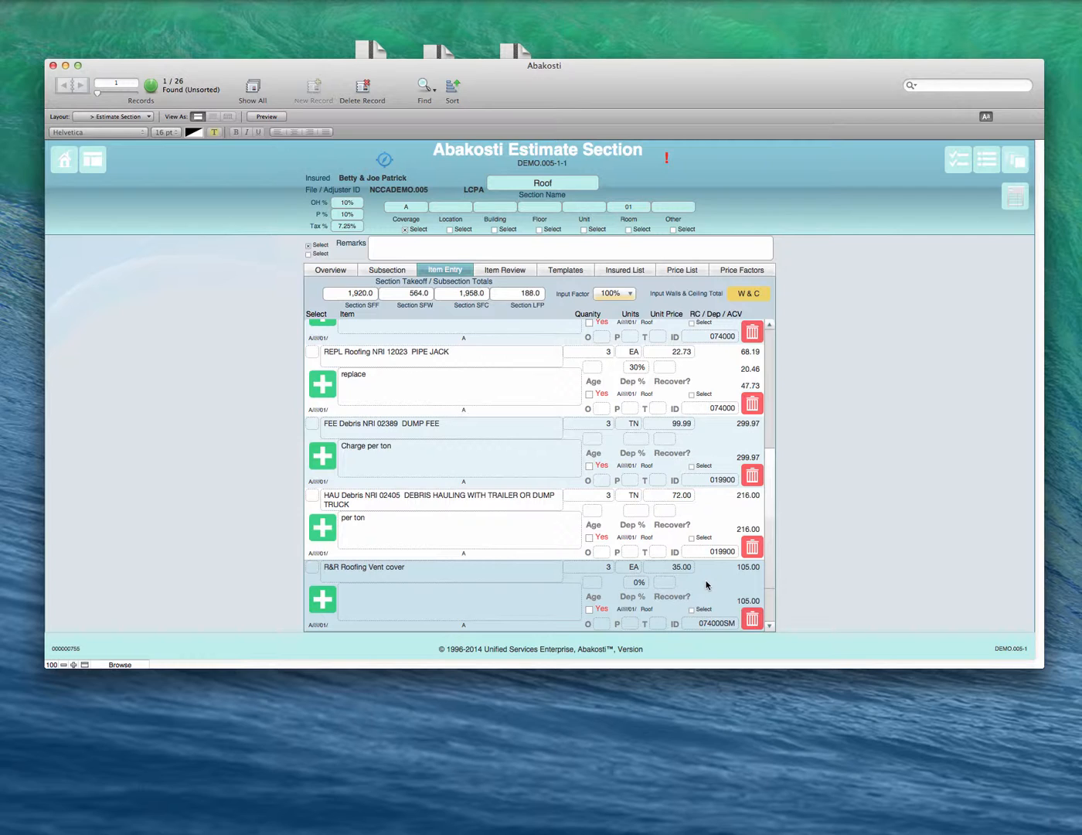
click(635, 582)
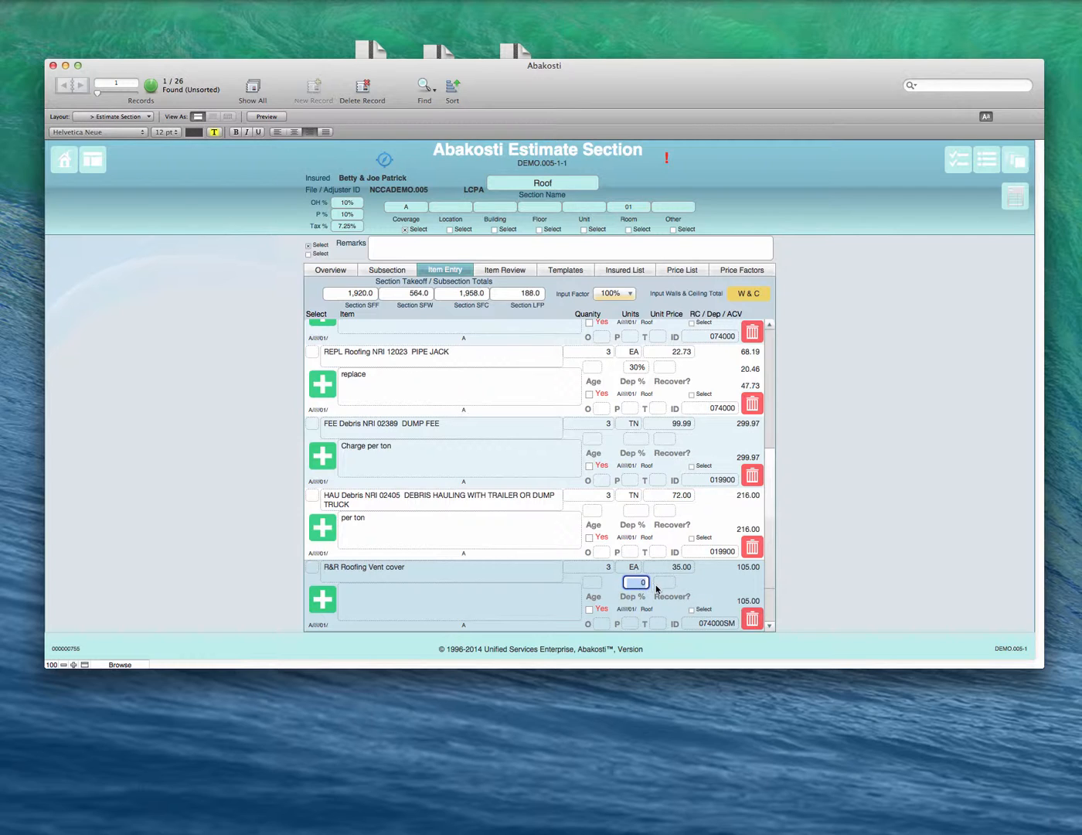
text(.3)
click(702, 586)
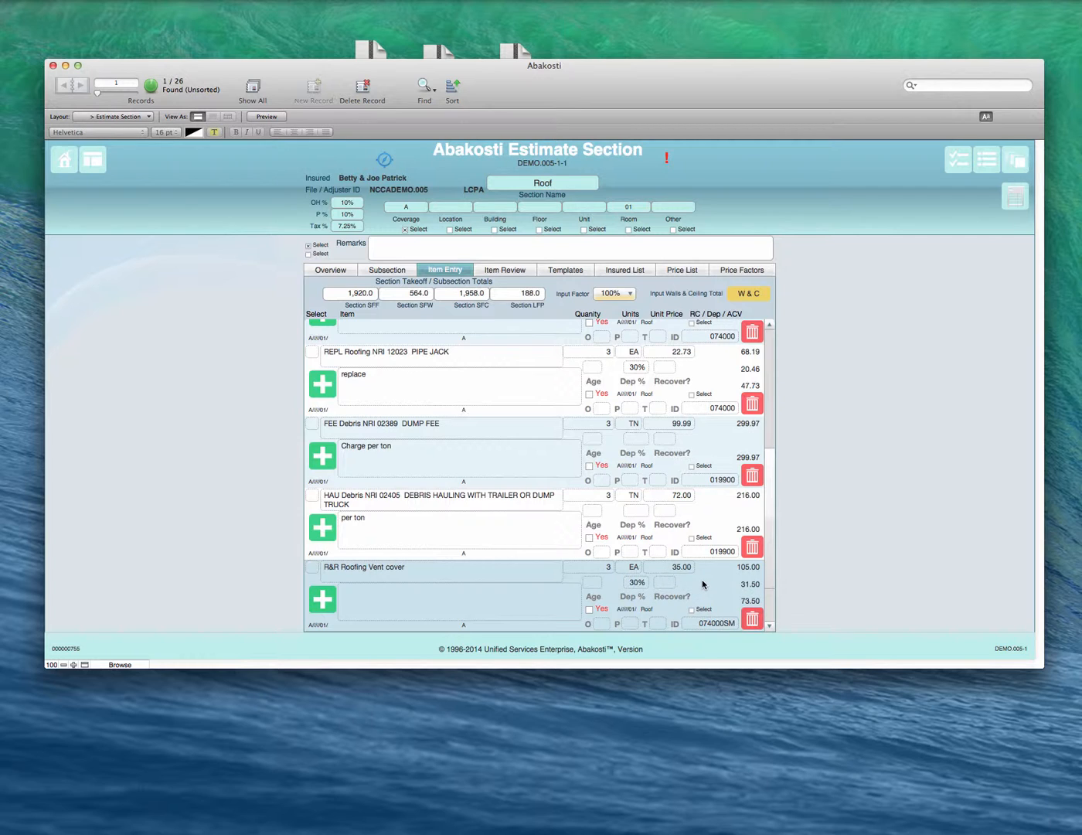
Step: Set the O and P options of the R&R Roofing Vent cover line to N
scroll(698, 579, down, 1)
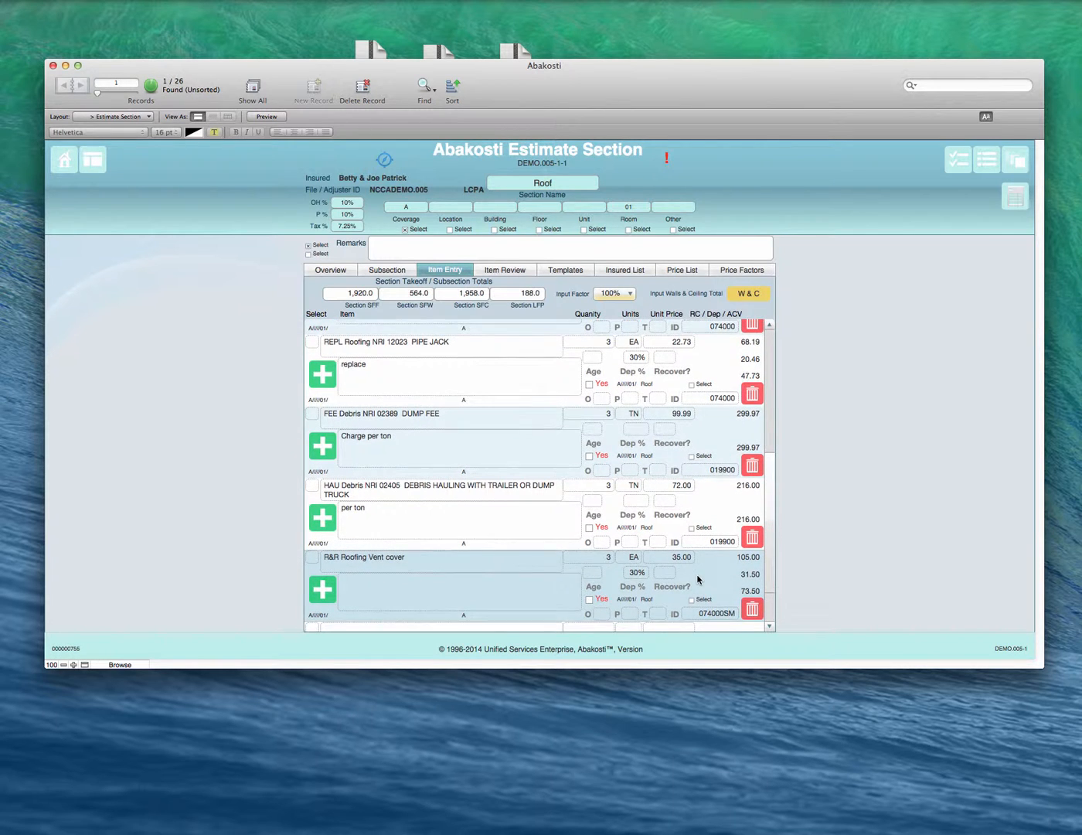
scroll(698, 579, down, 2)
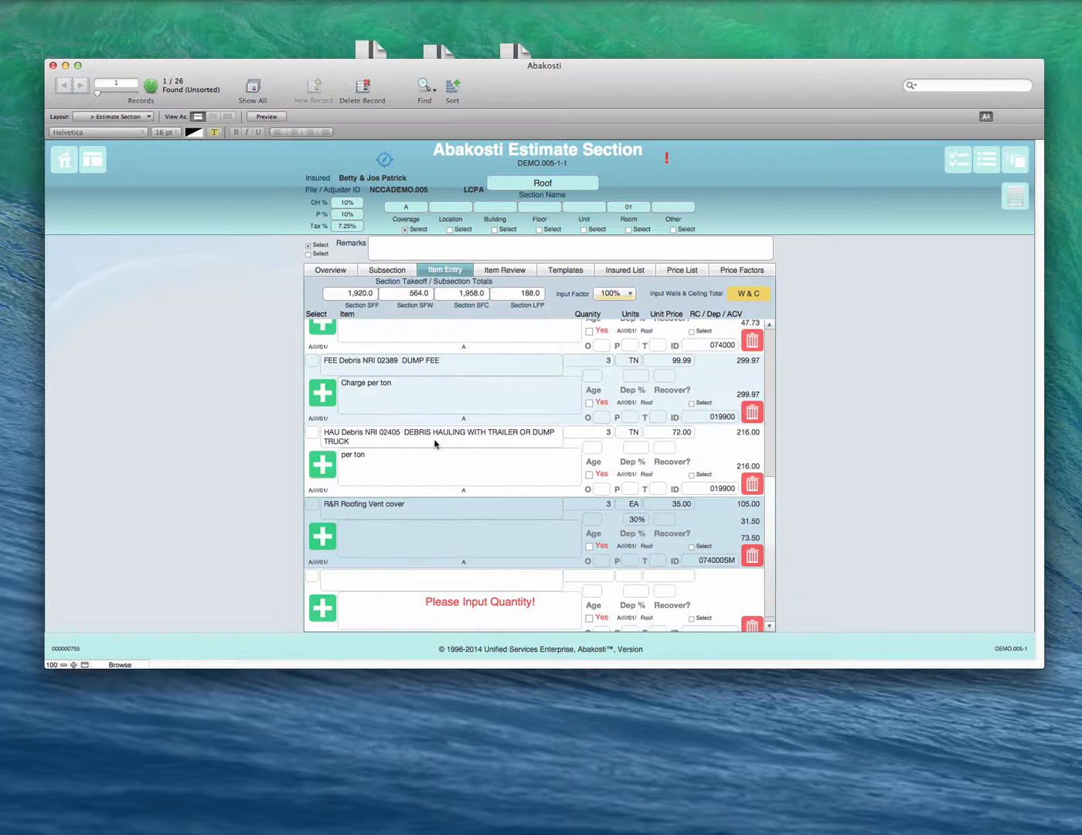
click(602, 561)
click(598, 589)
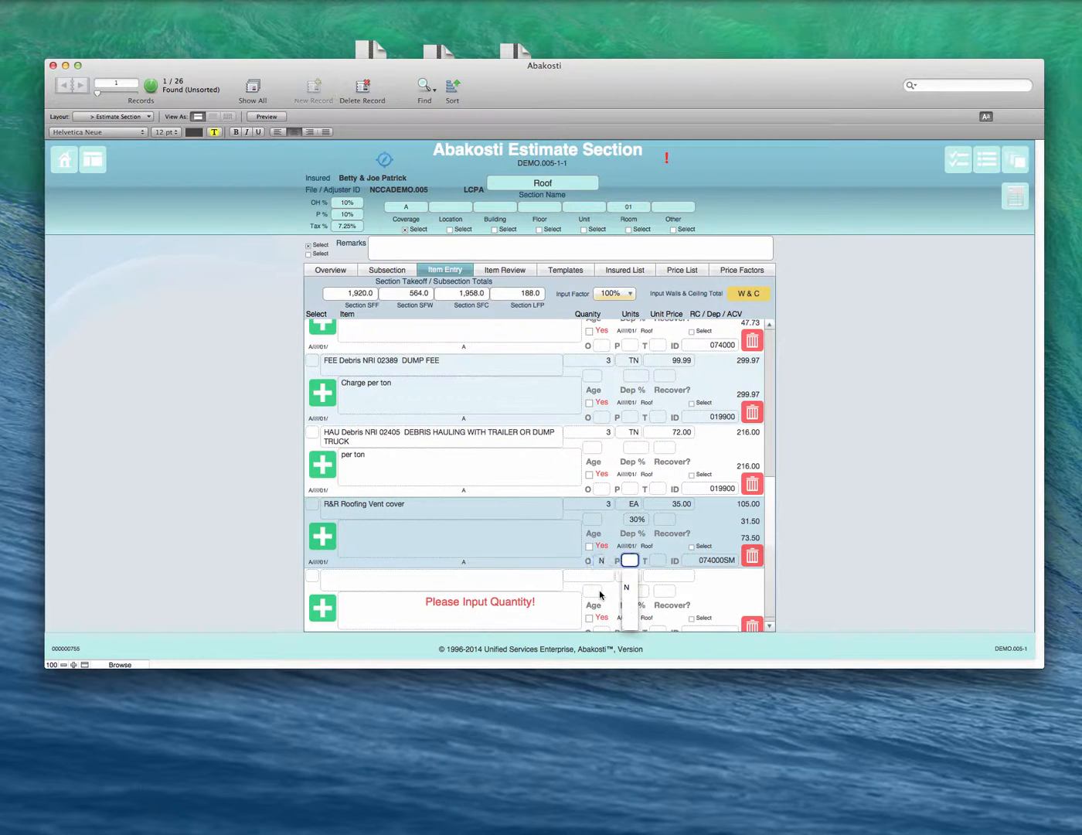
click(626, 588)
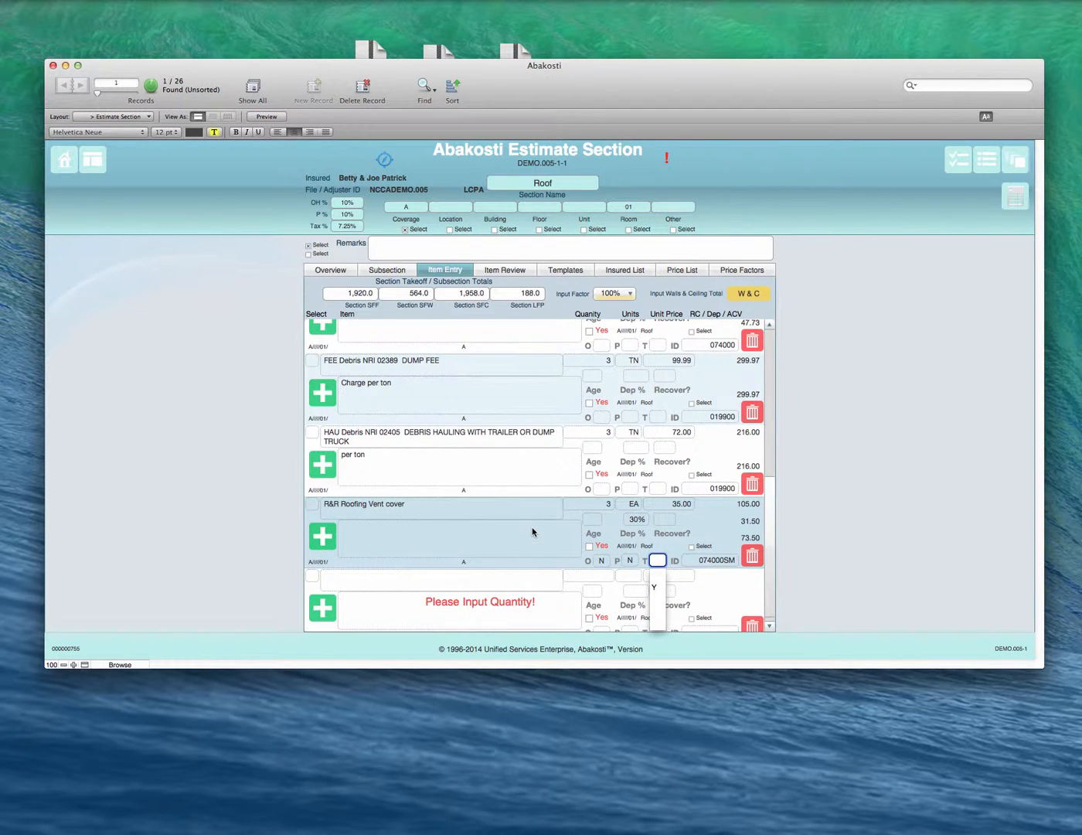
Step: Clear the N entries from the vent cover line's O and P options
click(602, 560)
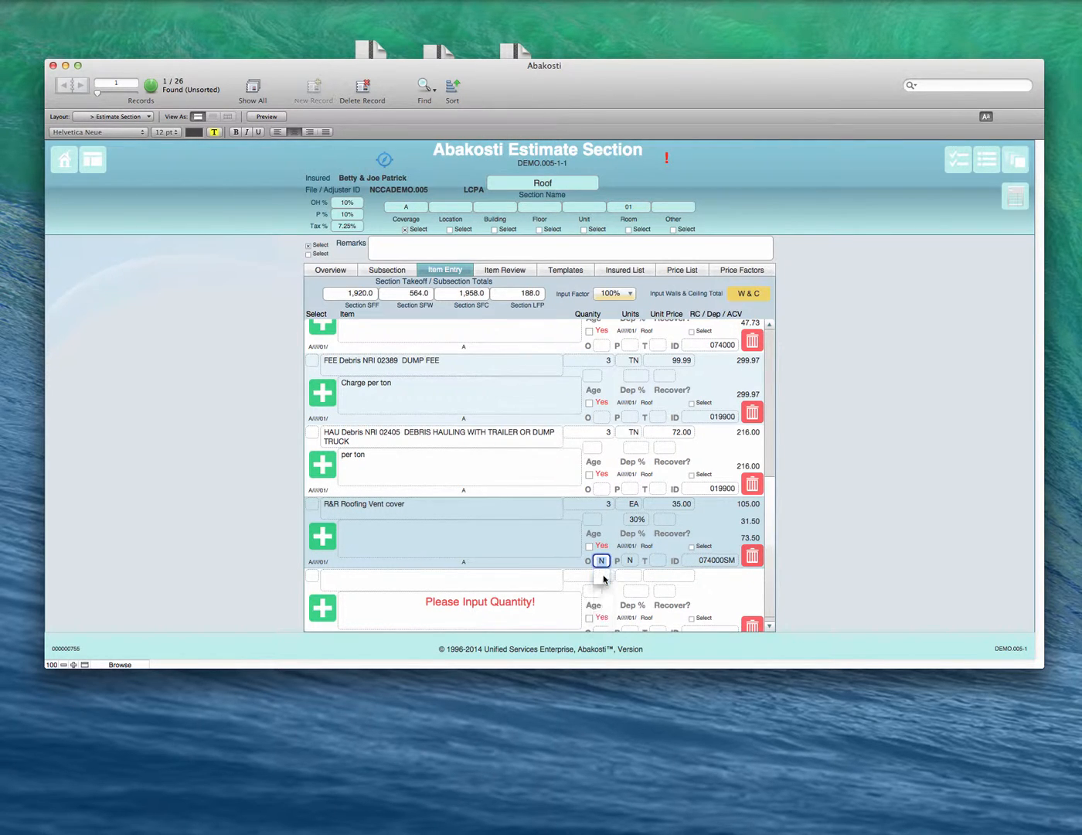
click(623, 562)
key(Tab)
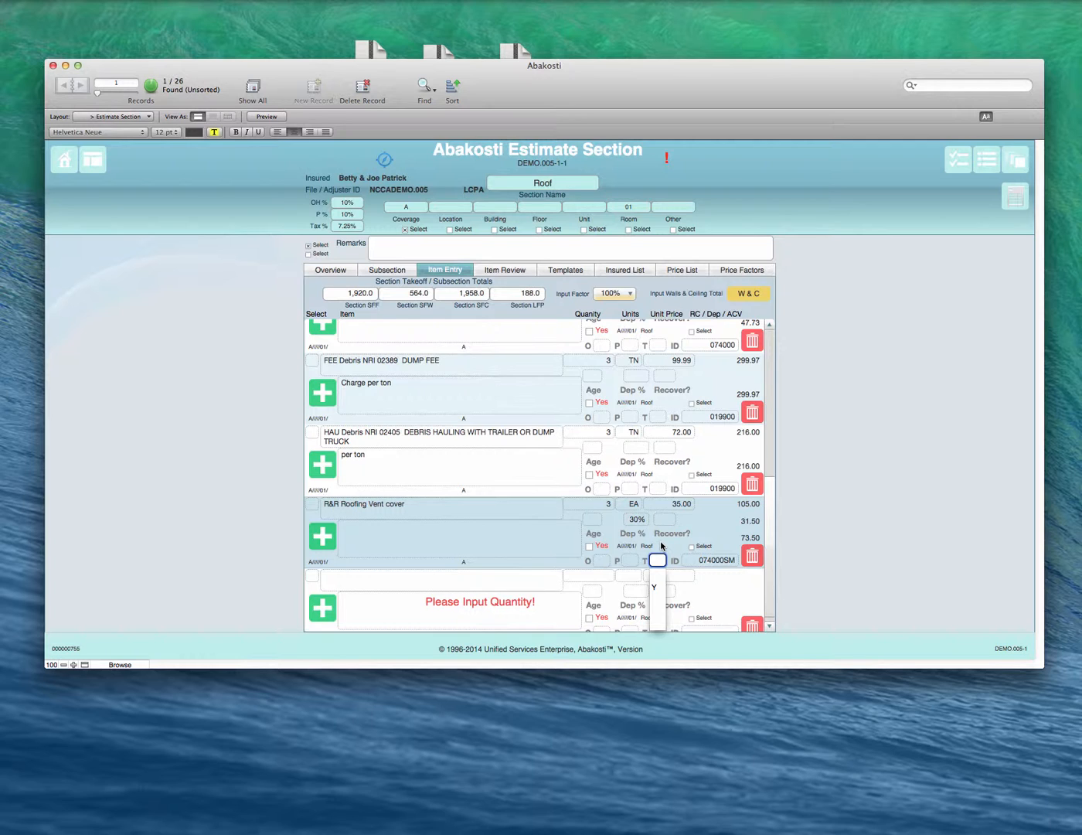
Step: Set the vent cover line's T option to Y, and clear it again
click(656, 589)
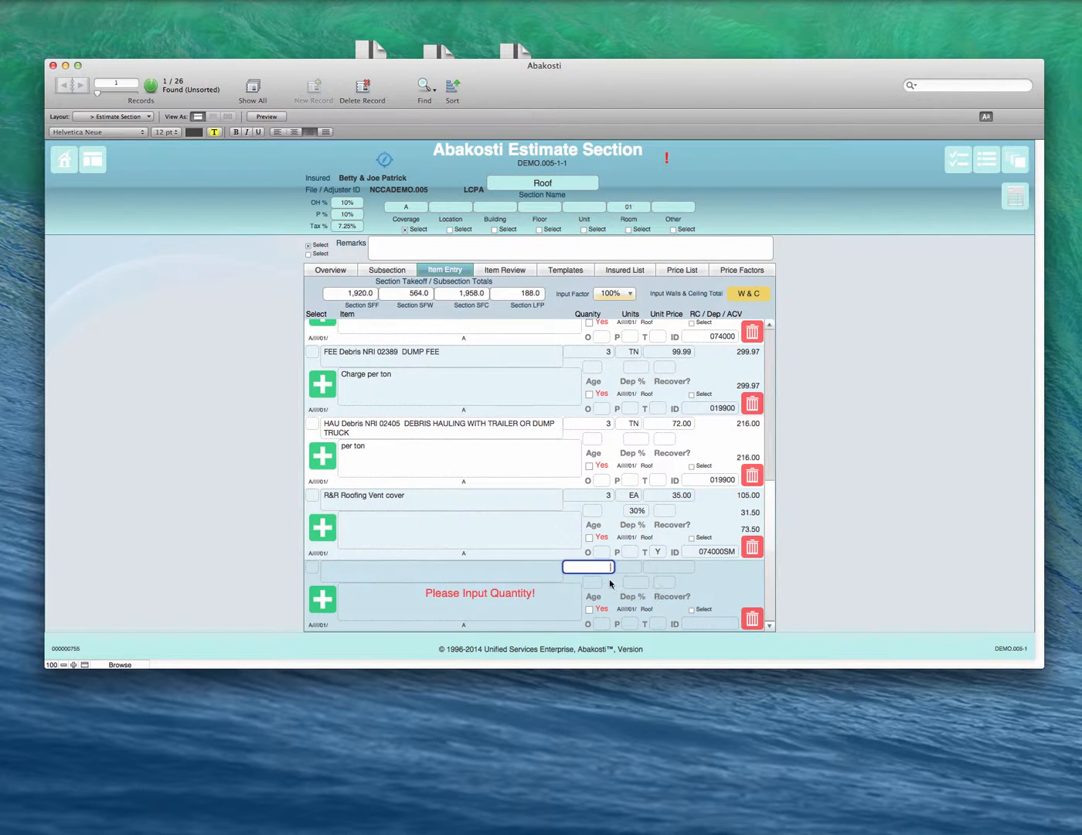
click(657, 553)
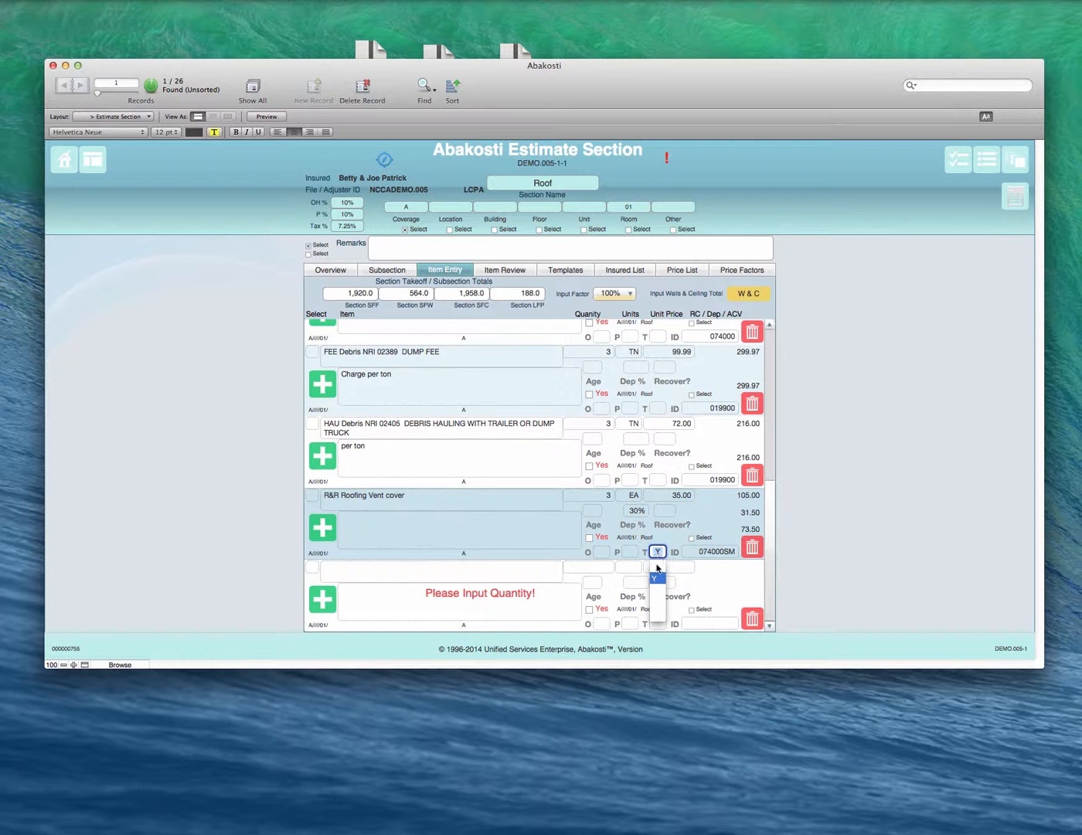
click(657, 570)
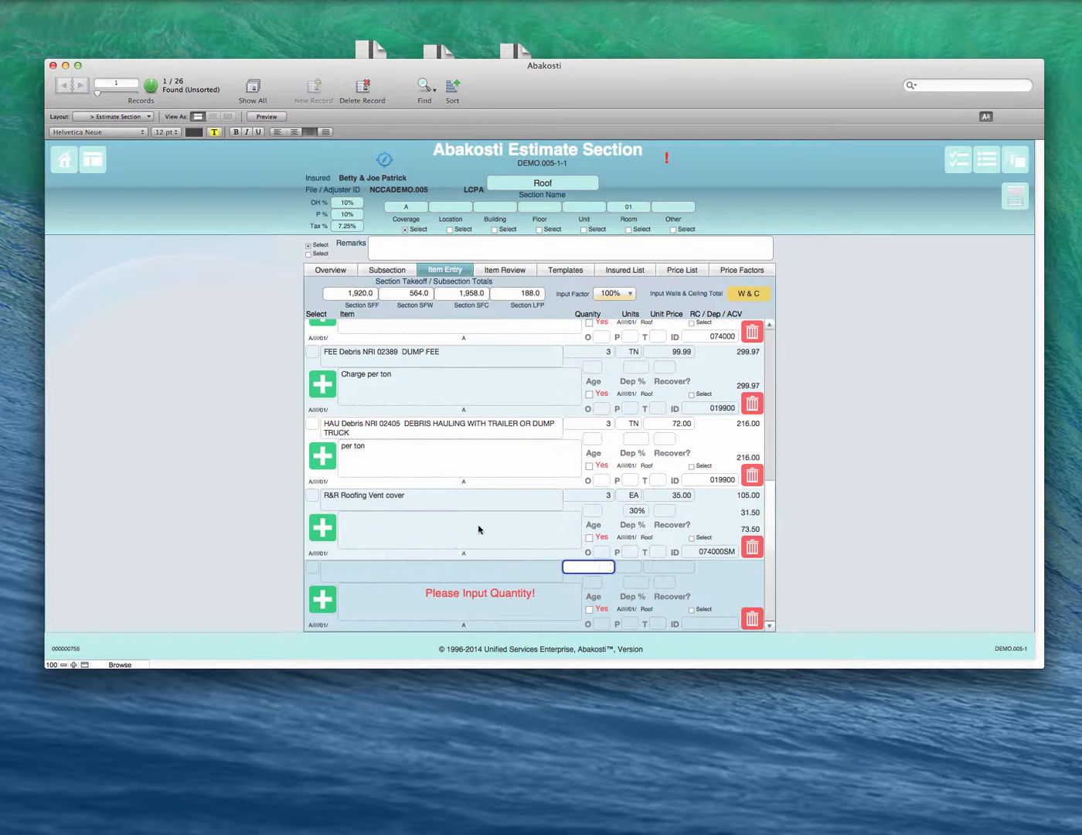
click(657, 551)
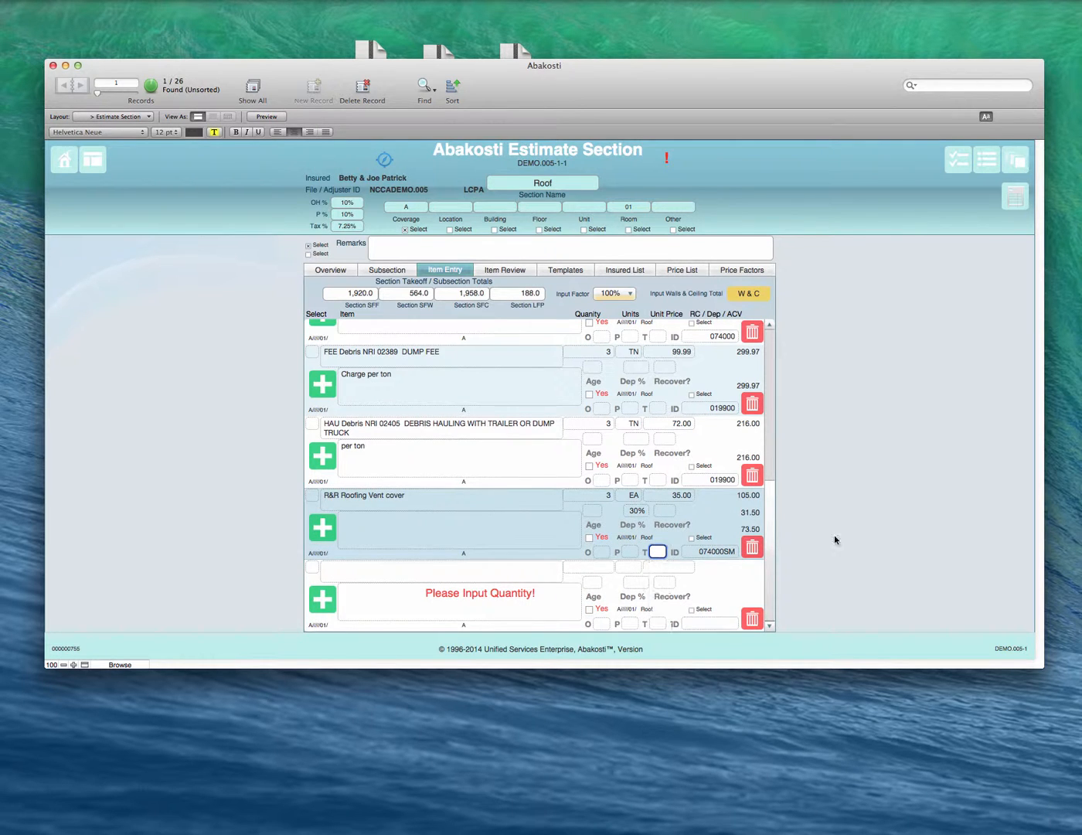
Step: Examine the vent cover line's age and description fields, the other Roof line items, and the section's item review list
click(588, 510)
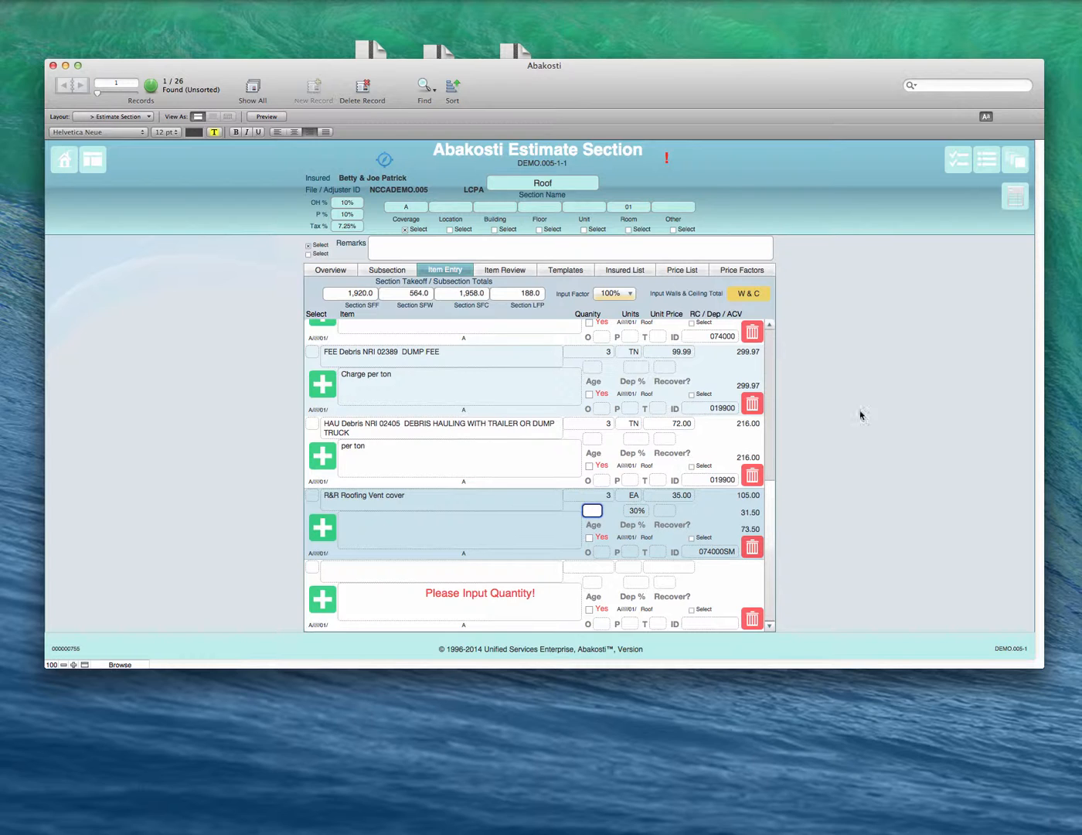
click(497, 524)
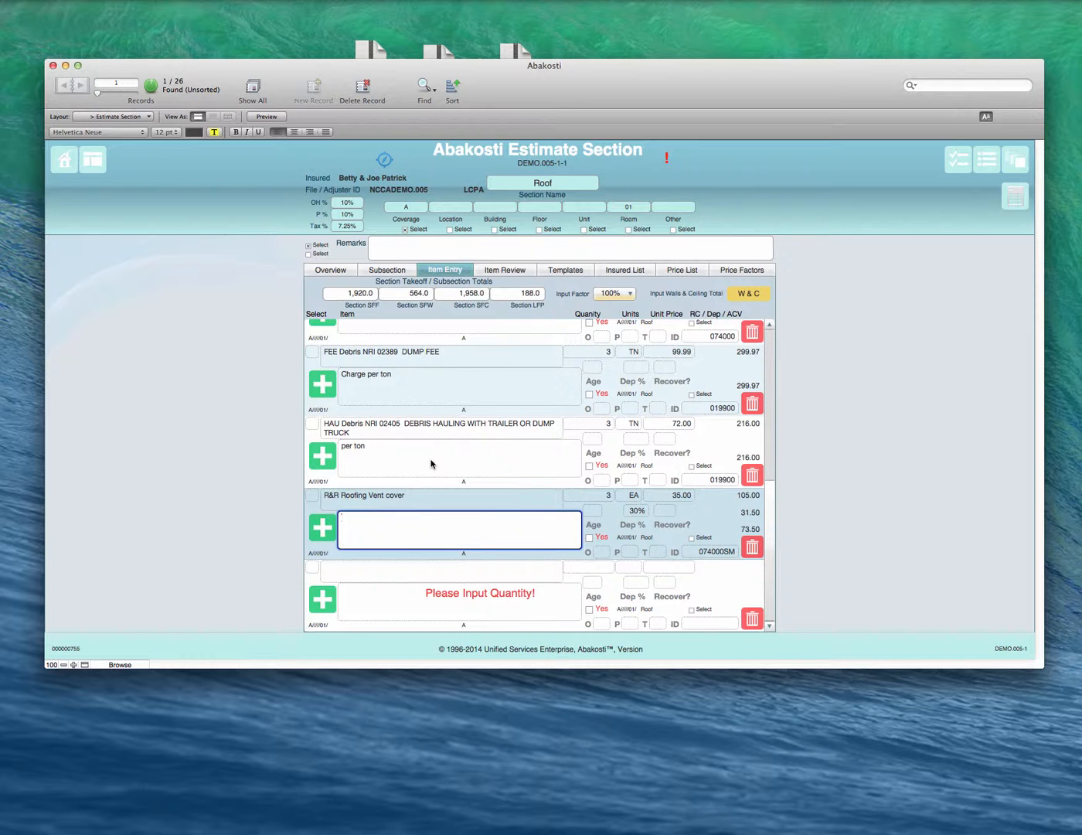
scroll(425, 409, up, 2)
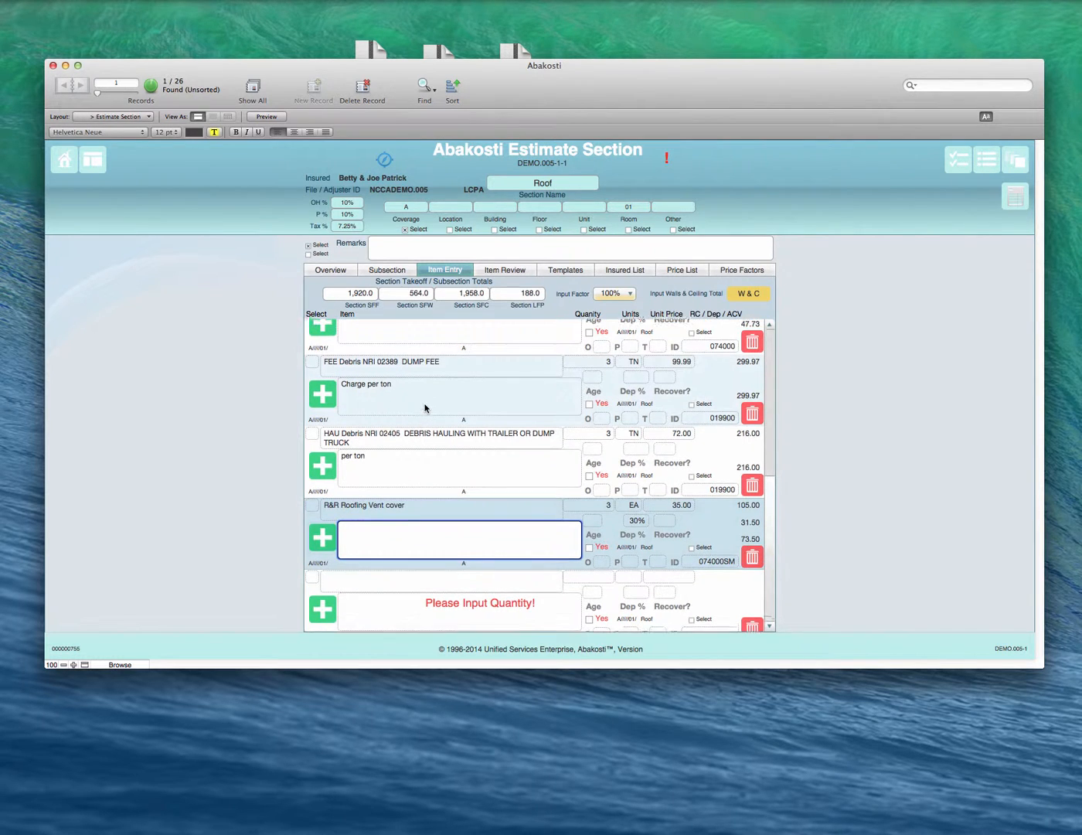
scroll(425, 406, up, 5)
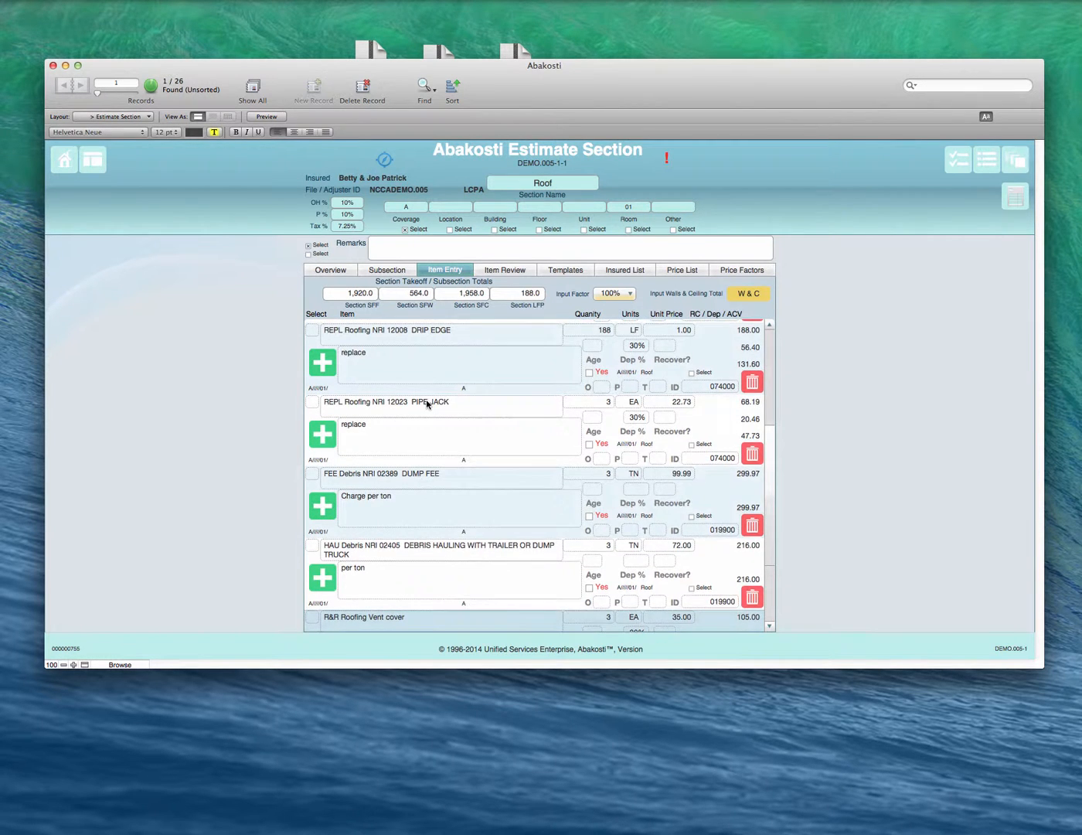
scroll(428, 401, up, 5)
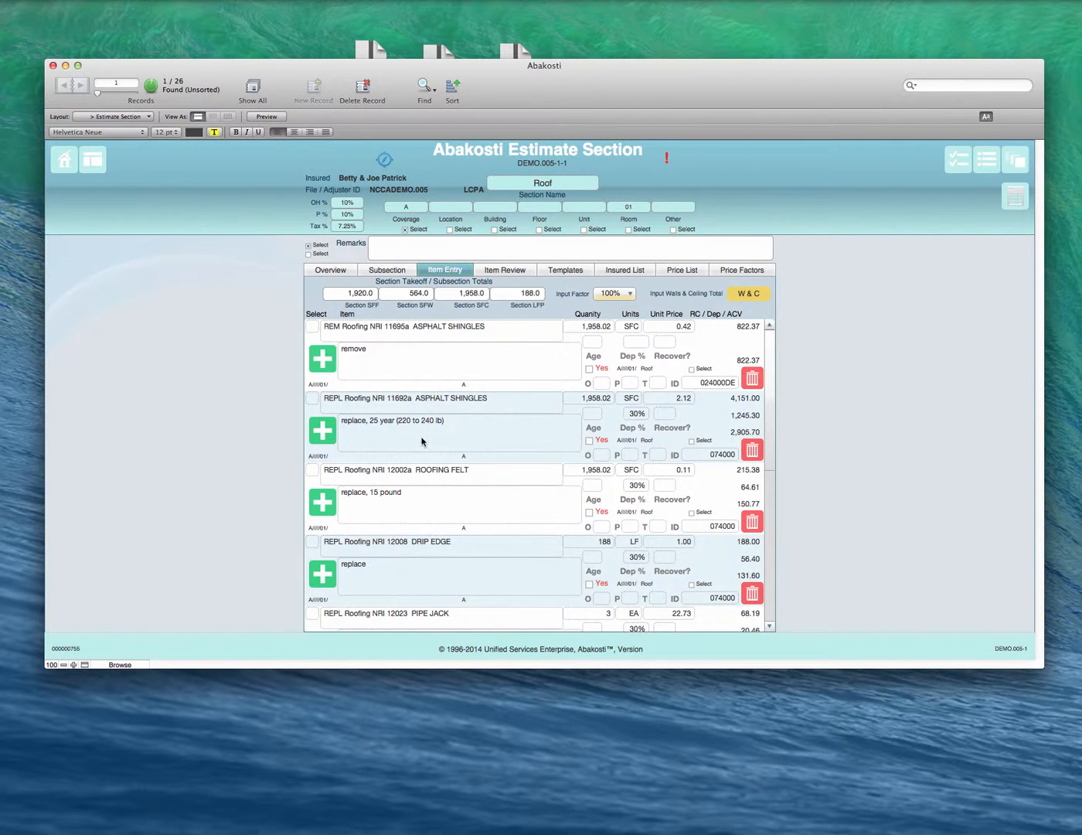
scroll(423, 440, down, 8)
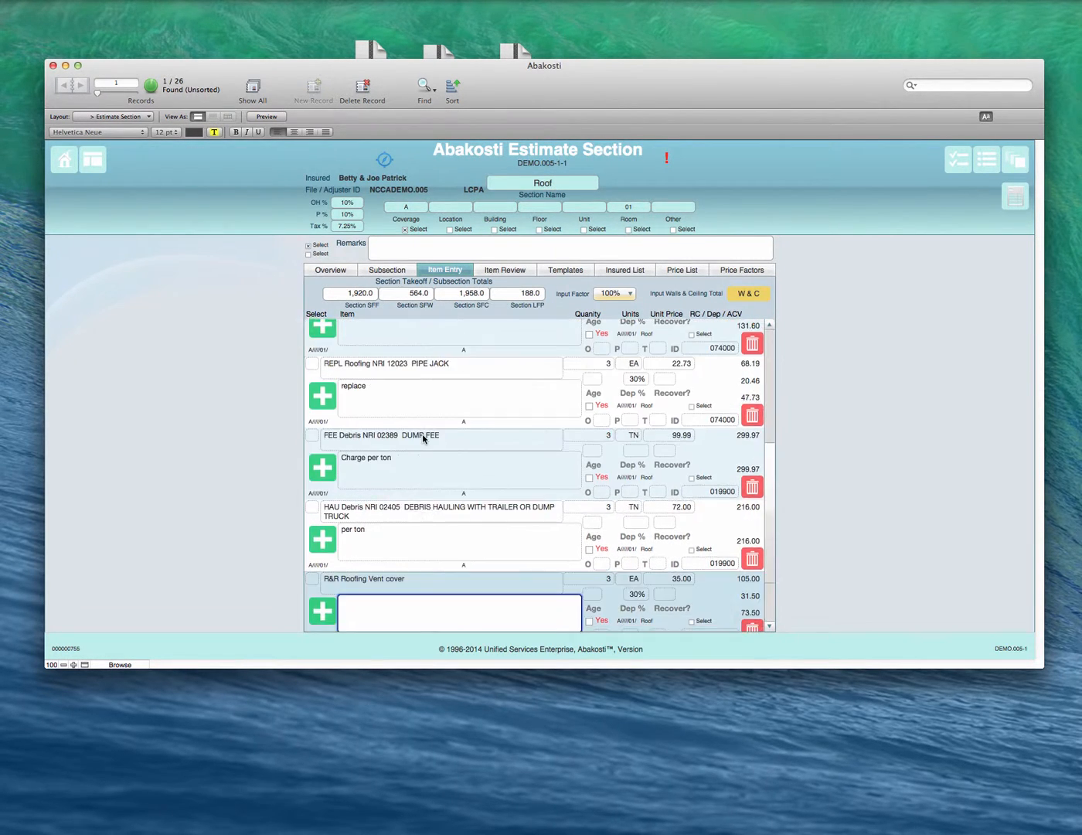
scroll(425, 447, down, 2)
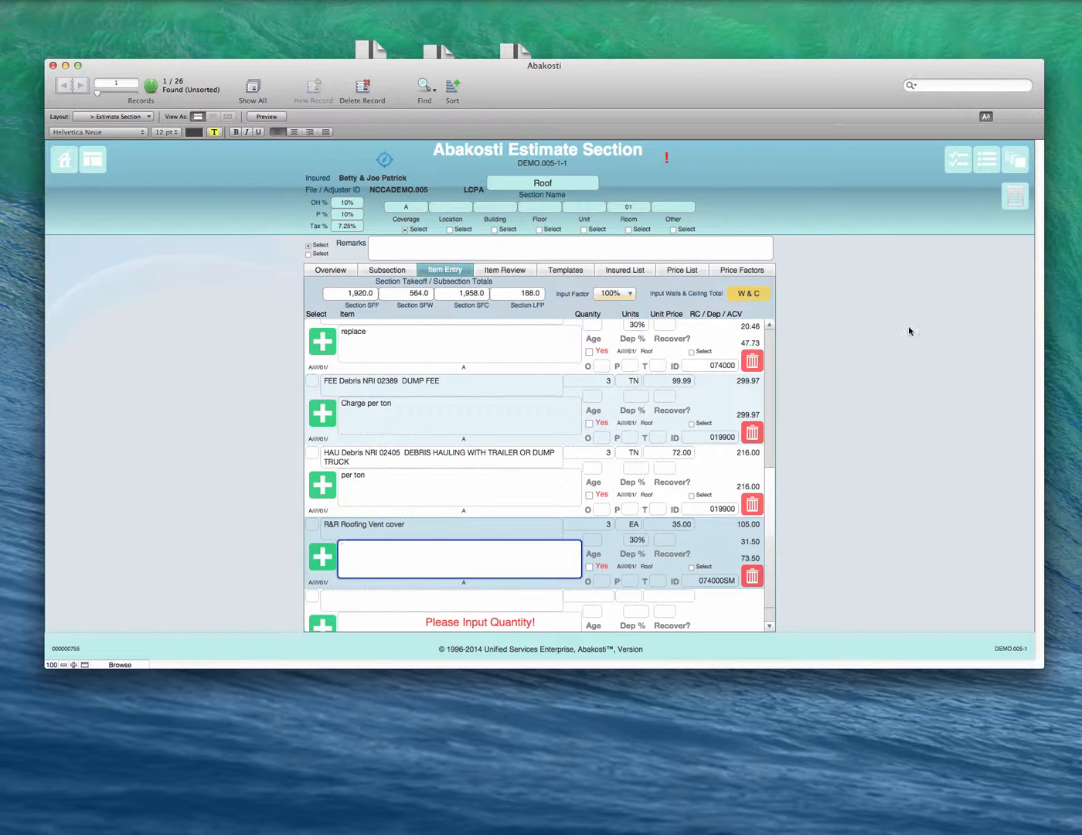
scroll(541, 532, down, 1)
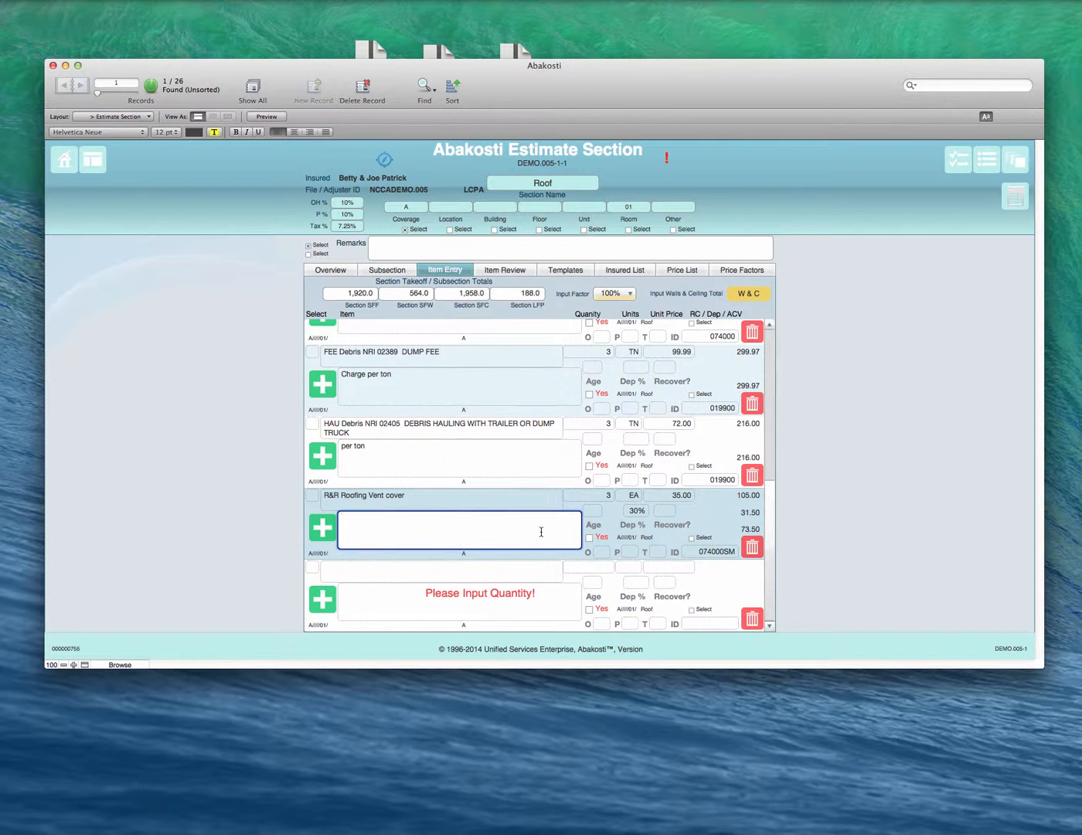
click(526, 268)
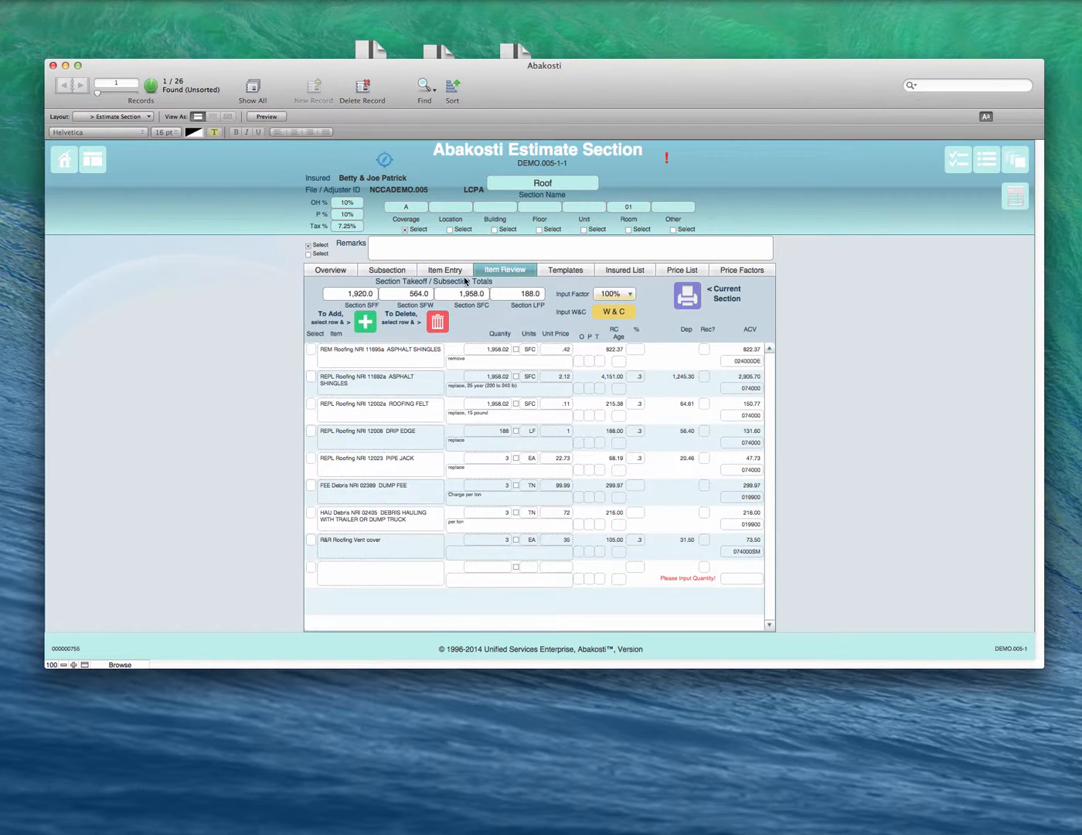
Step: Return to item entry and start replacing the existing R&R Roofing Vent cover entry with another price list item
click(457, 270)
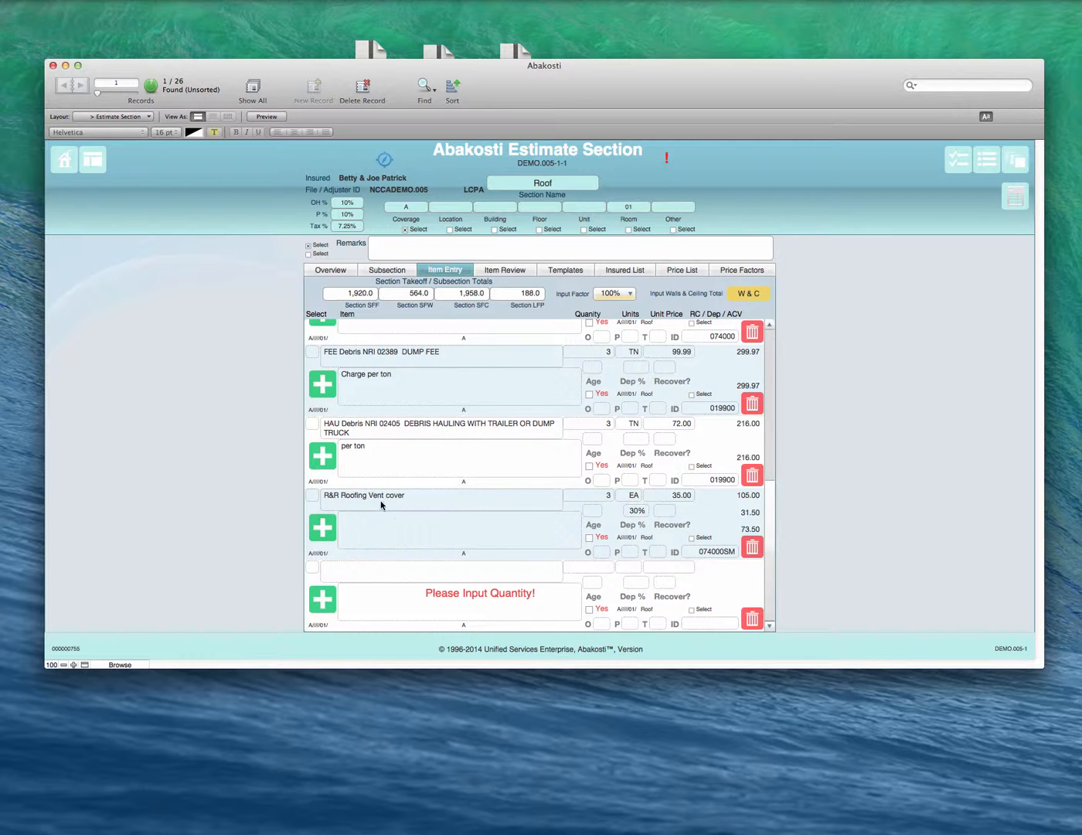
click(324, 529)
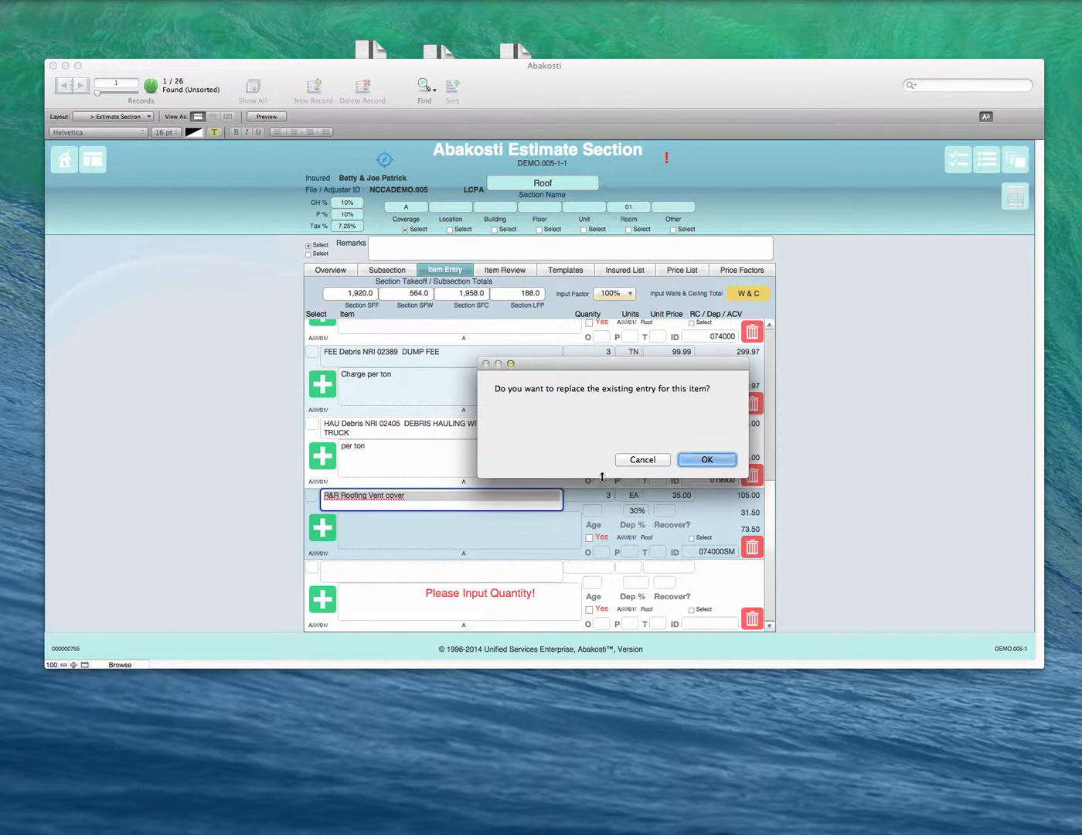
click(695, 459)
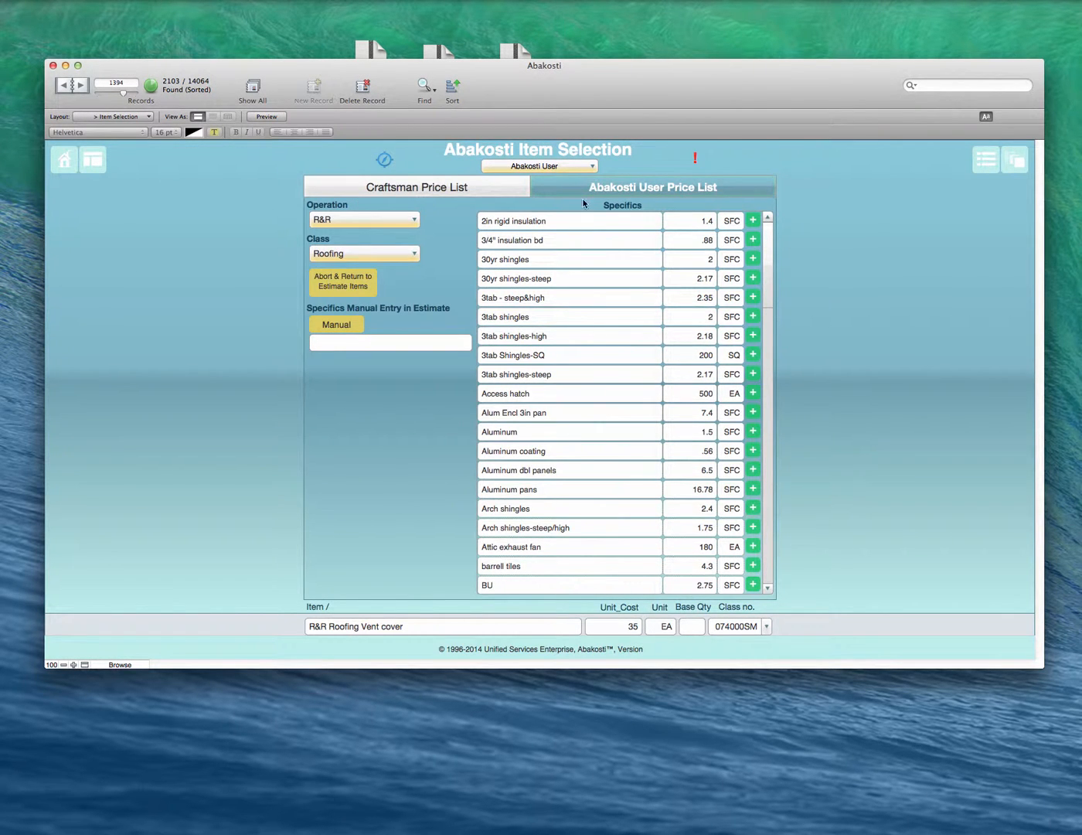
Step: Filter the Craftsman price list by operation REPL, keeping the class Roofing
click(458, 191)
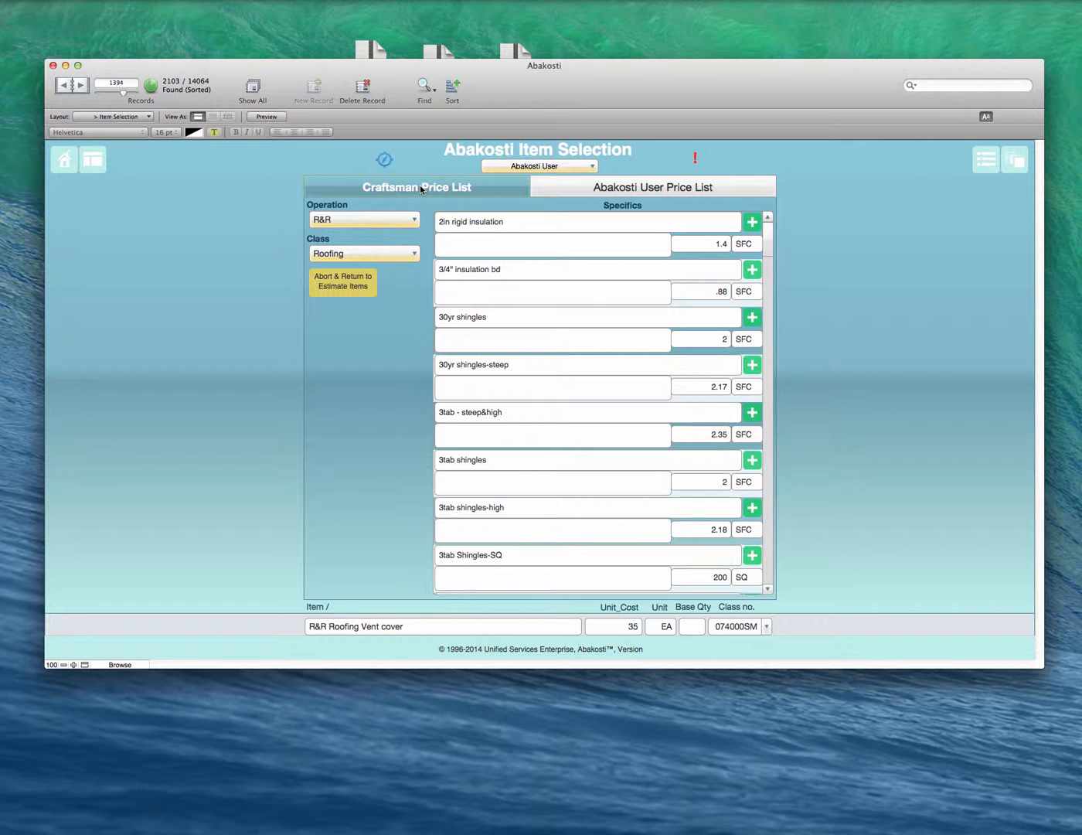
click(340, 221)
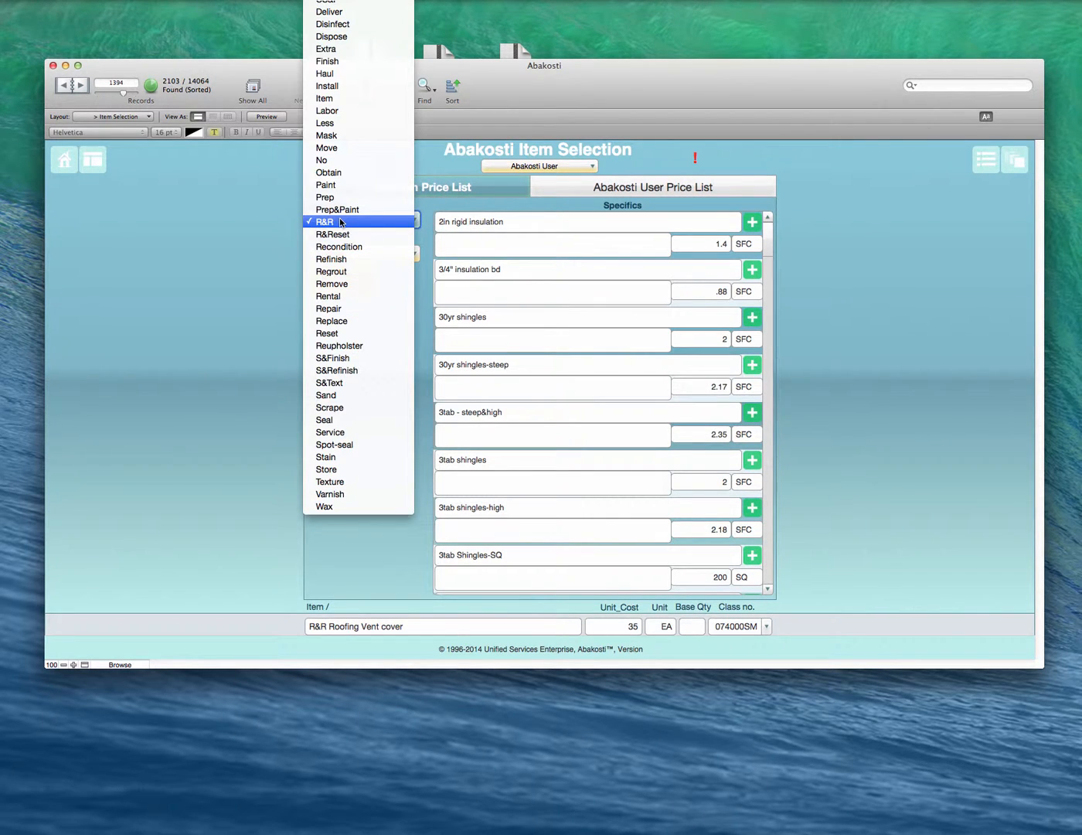
click(340, 221)
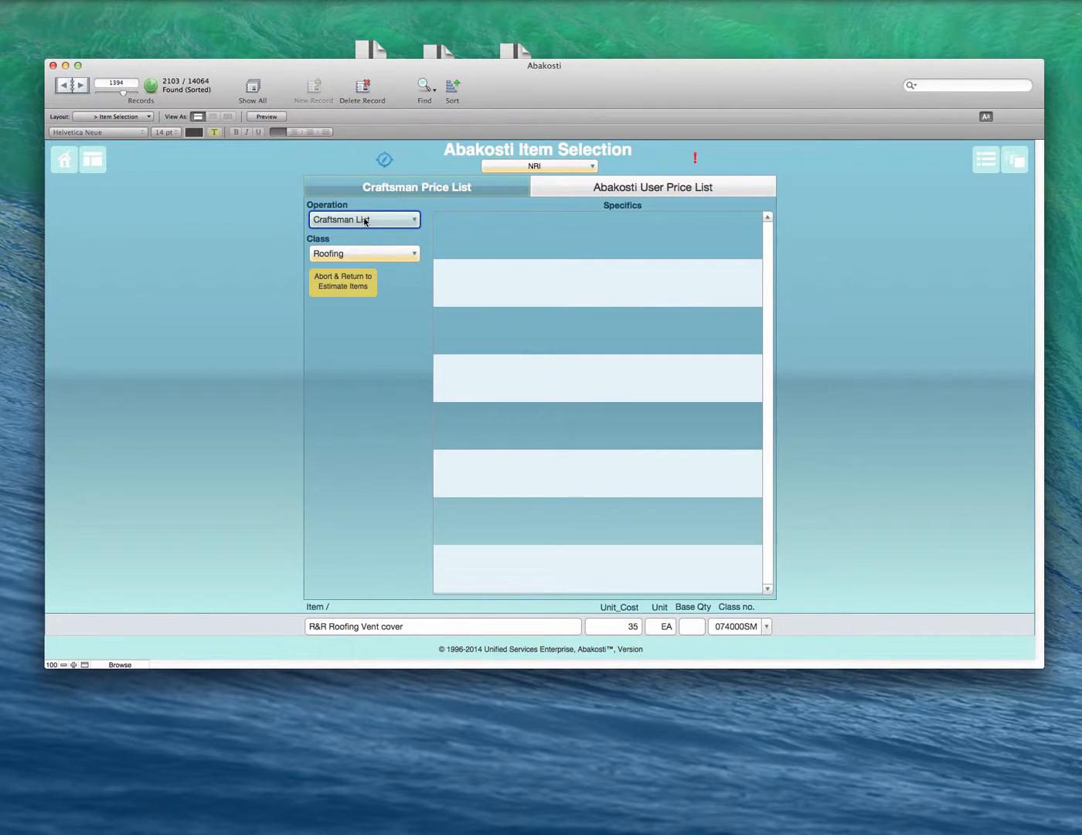
click(365, 221)
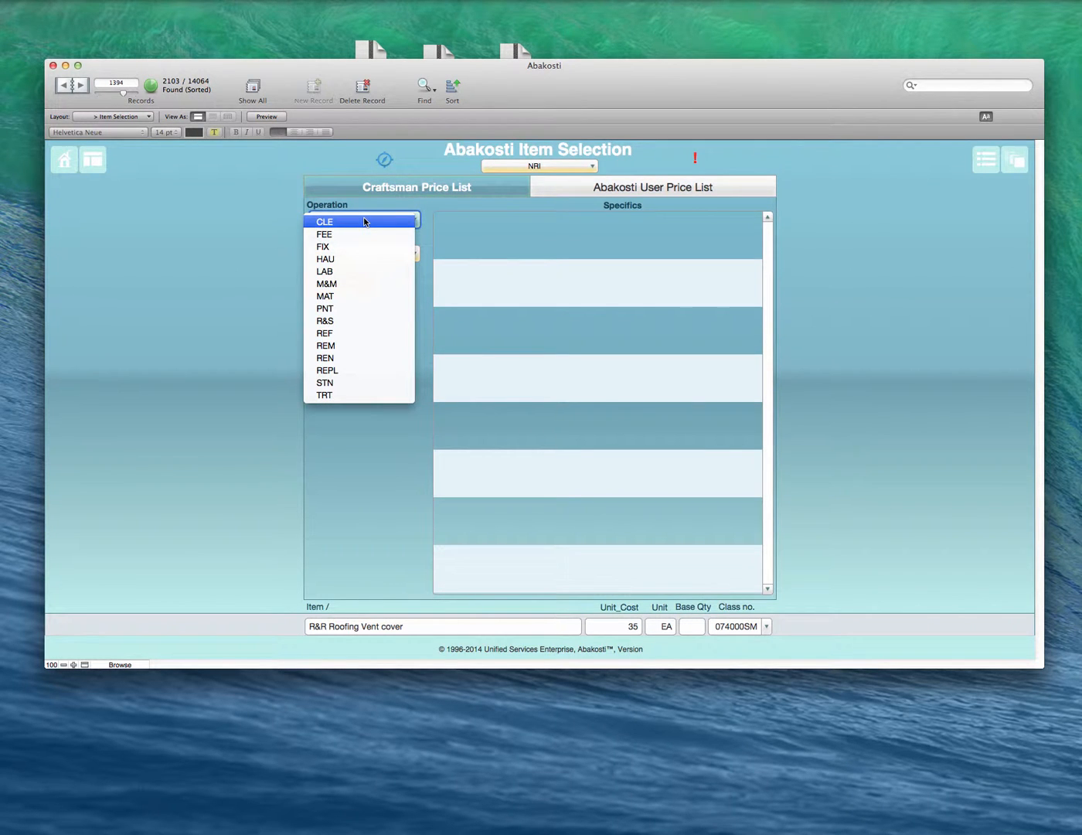
click(354, 370)
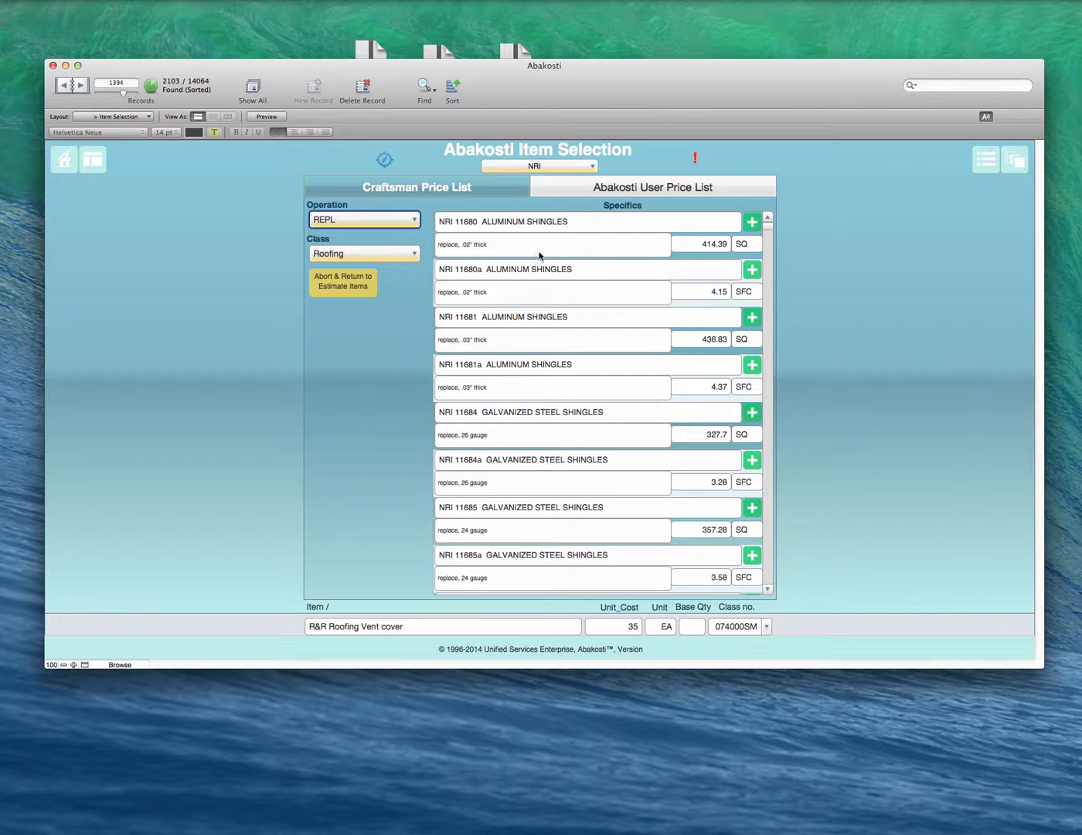
Step: Replace the vent cover line with the NRI 12026 ROOF VENT turbine item and open its description for editing
scroll(506, 401, down, 20)
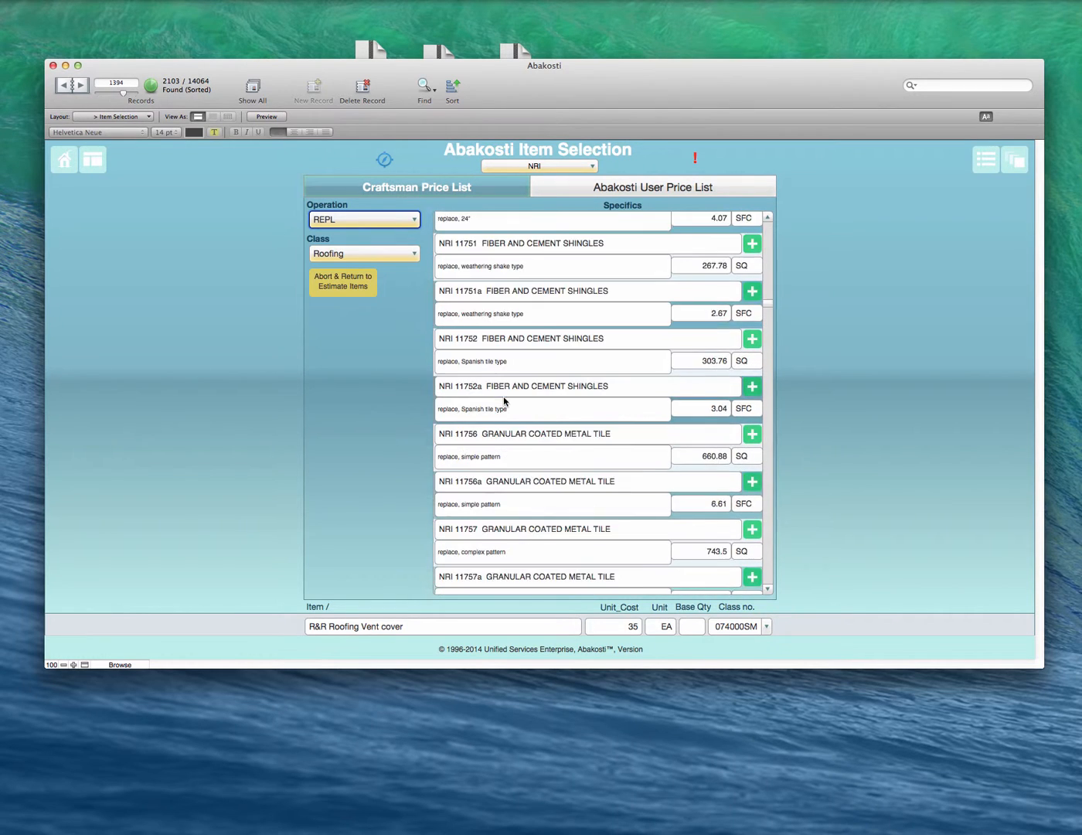
scroll(505, 401, down, 20)
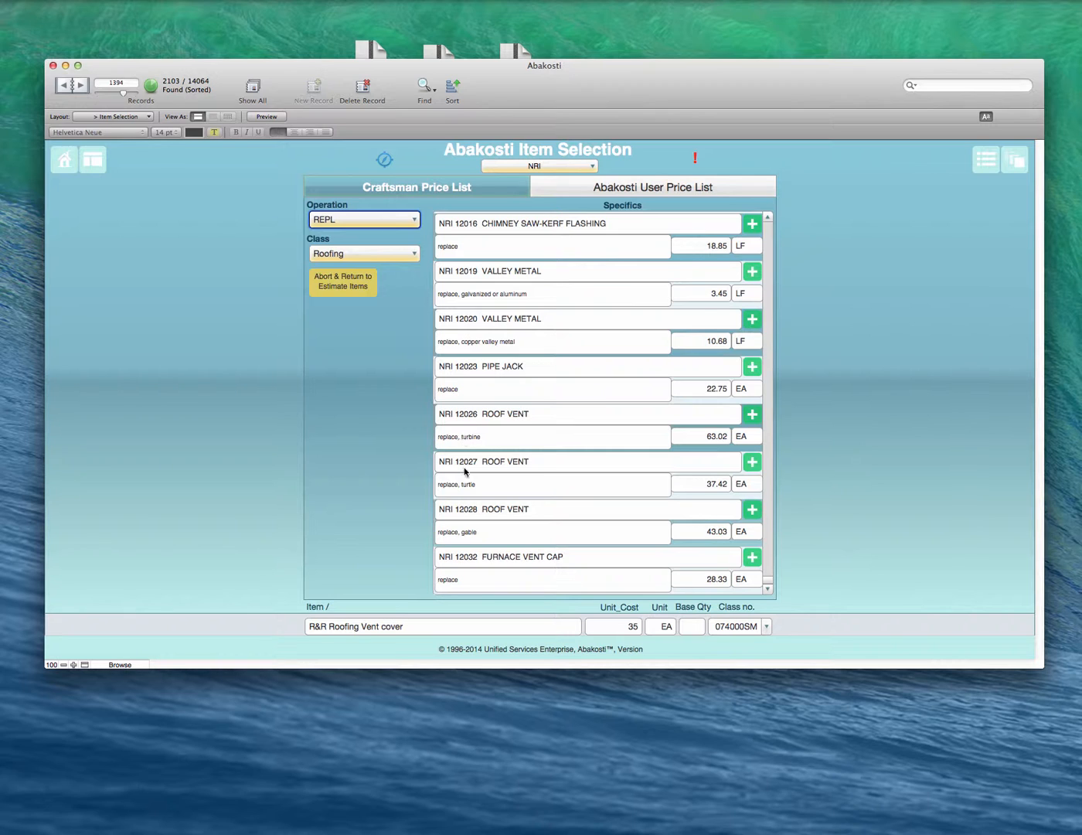
click(752, 414)
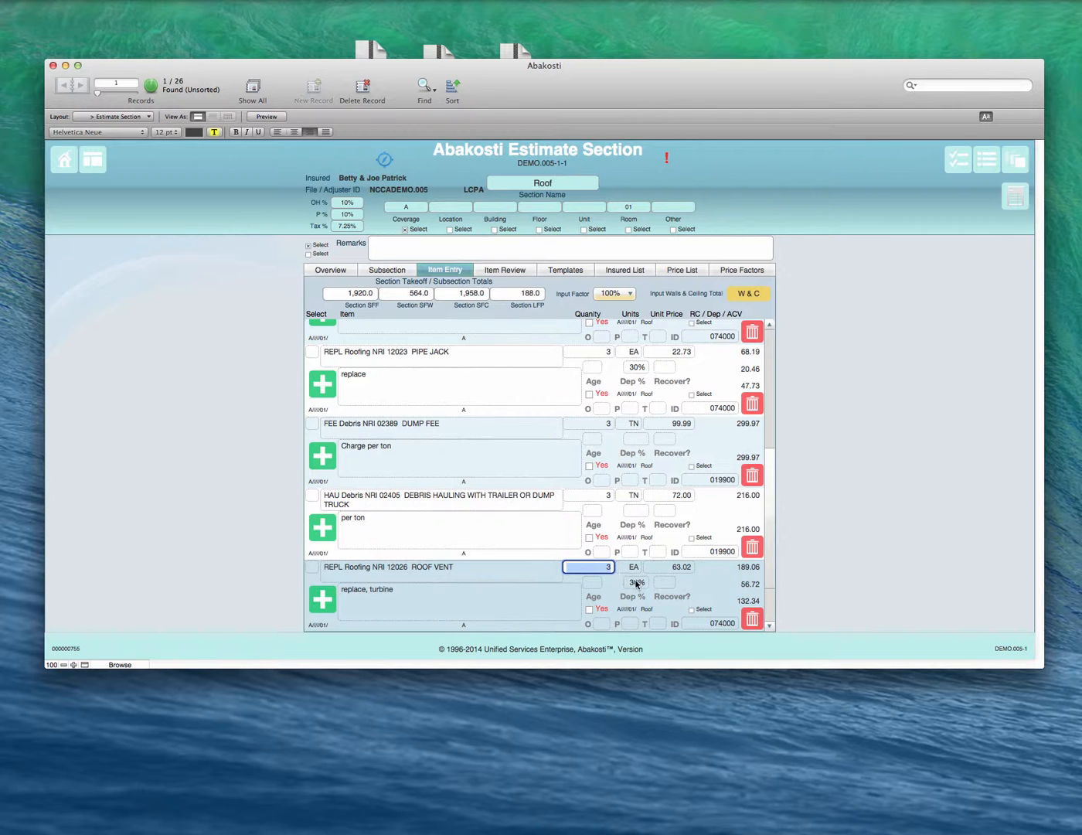
click(509, 596)
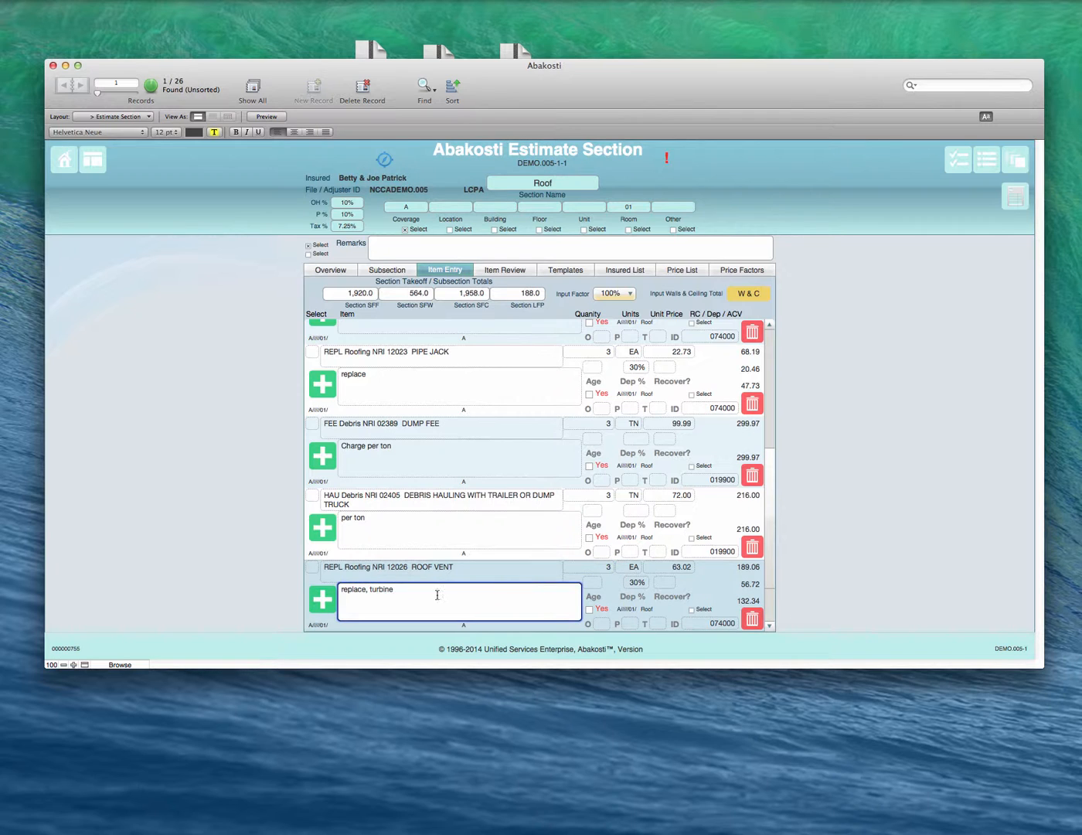
Step: Add a blank line to the Roof items and set its item selection to the Abakosti User list
click(329, 604)
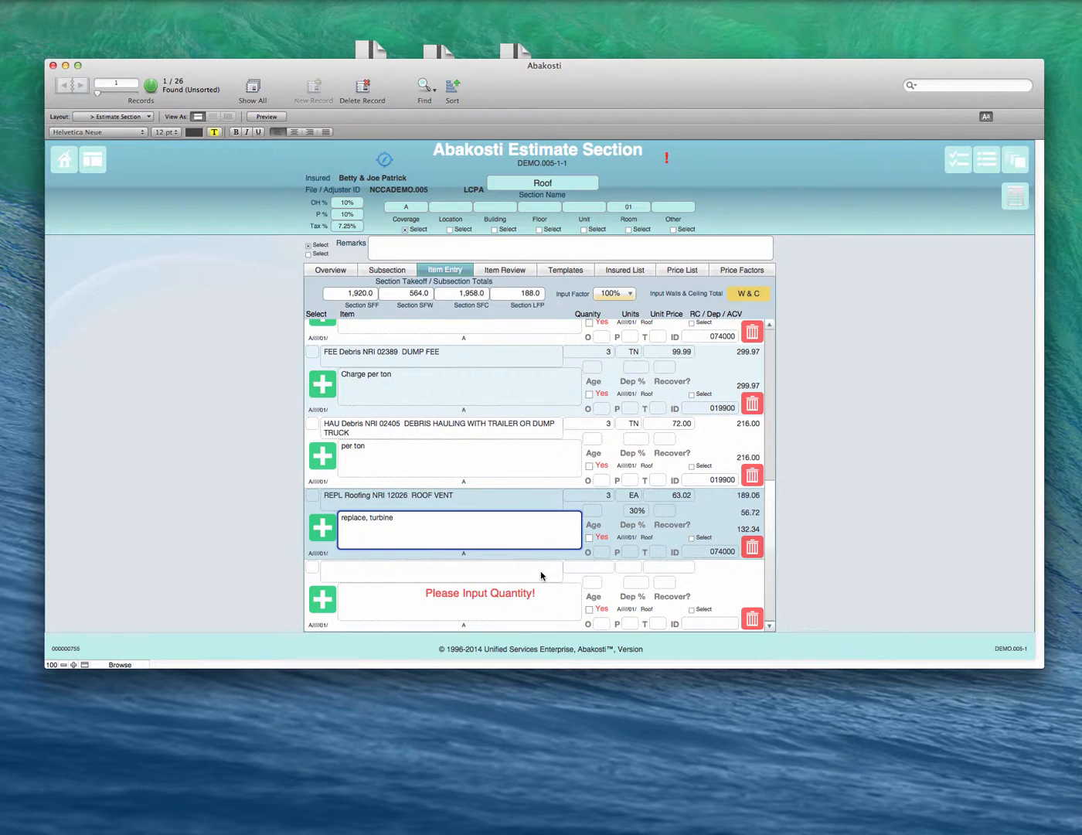
click(319, 599)
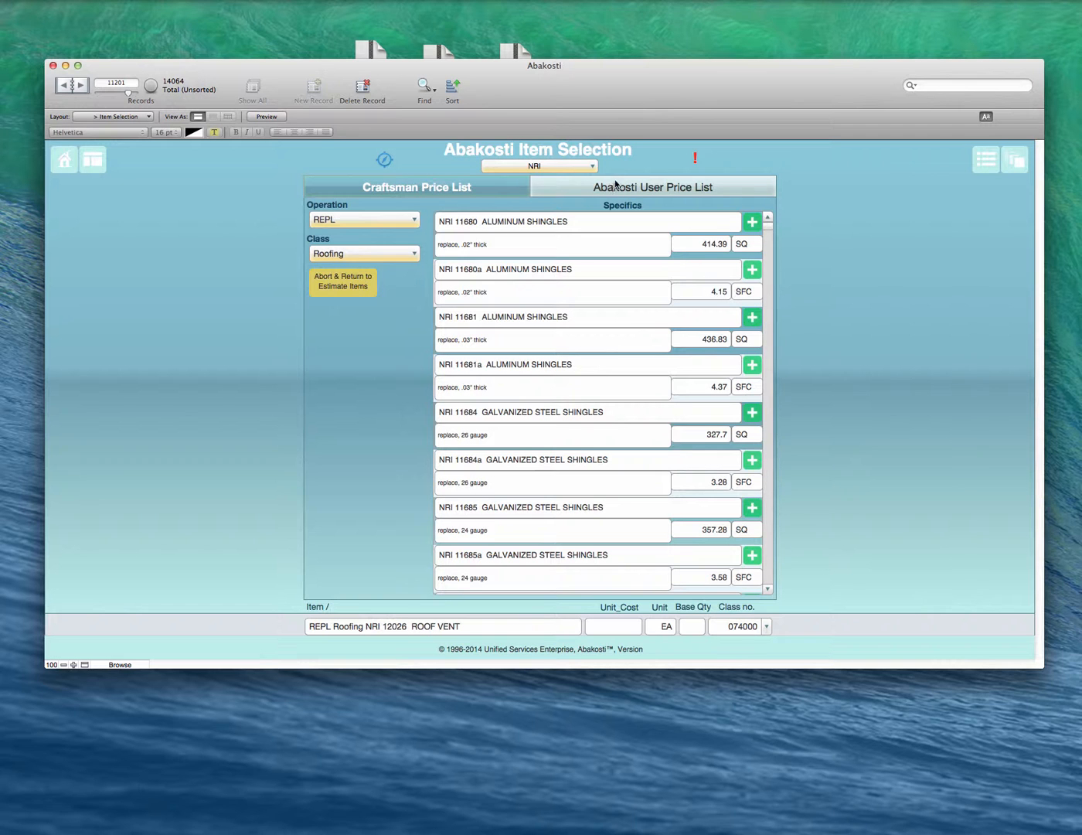
click(589, 187)
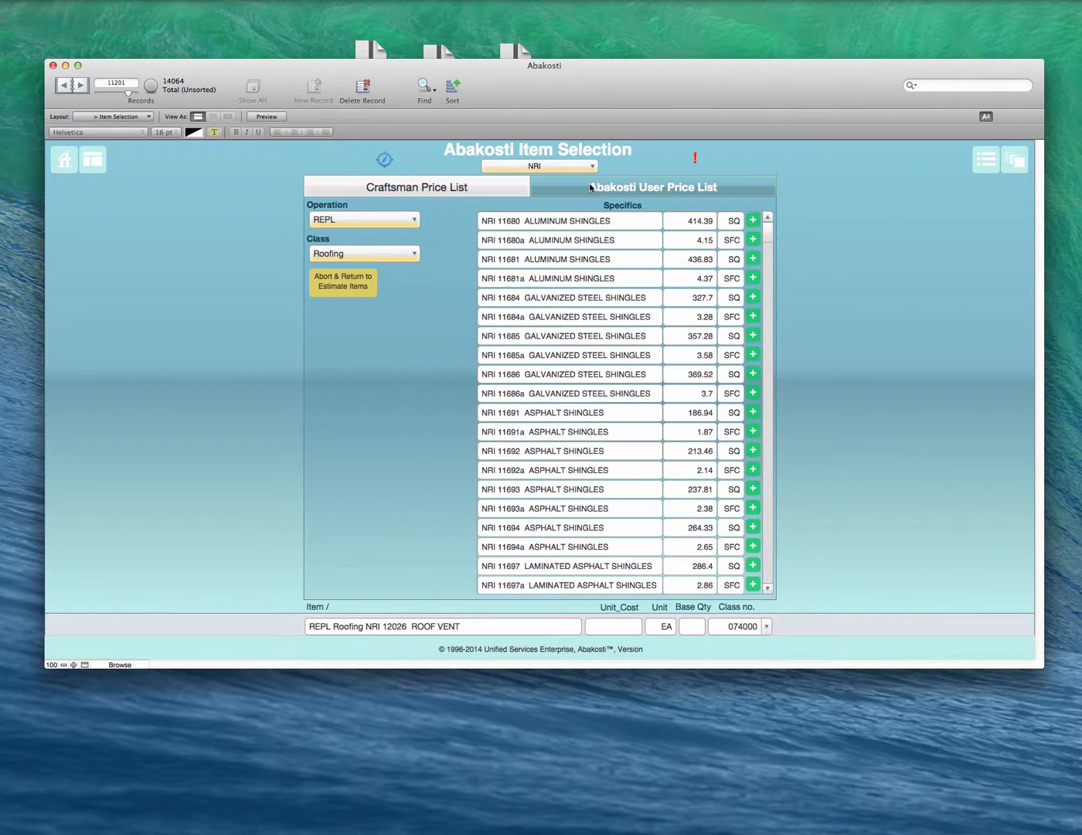
click(378, 222)
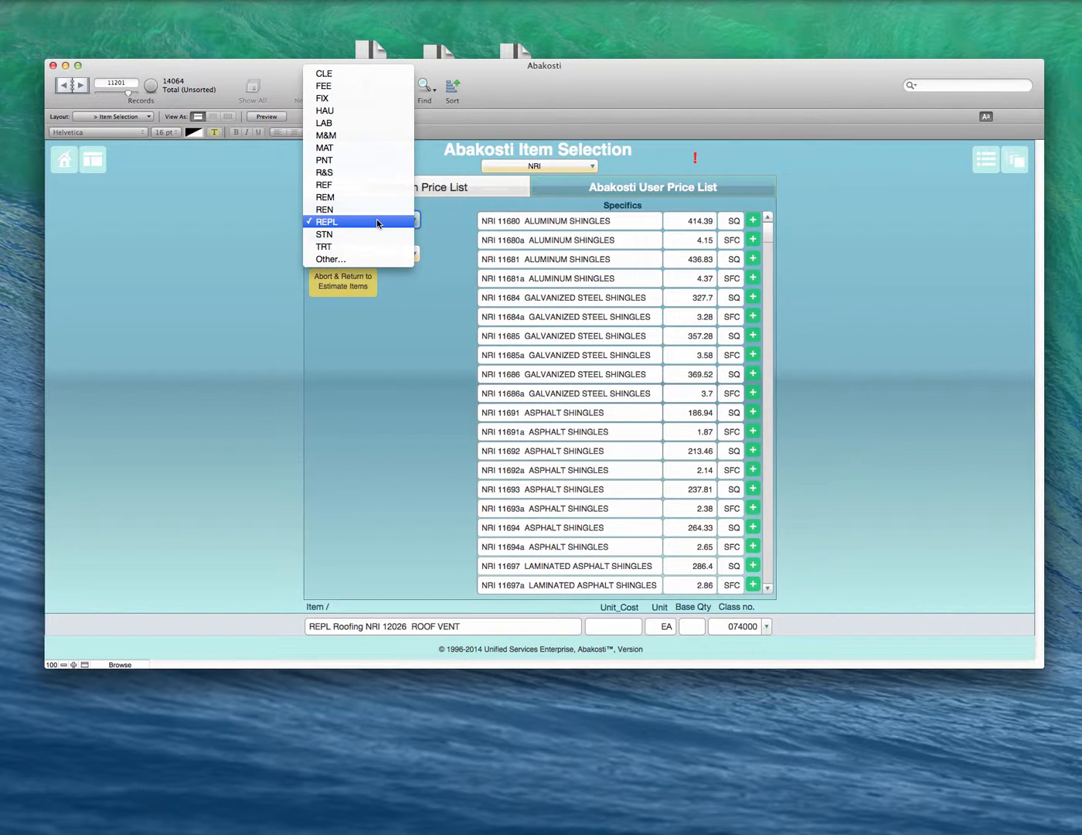
click(376, 221)
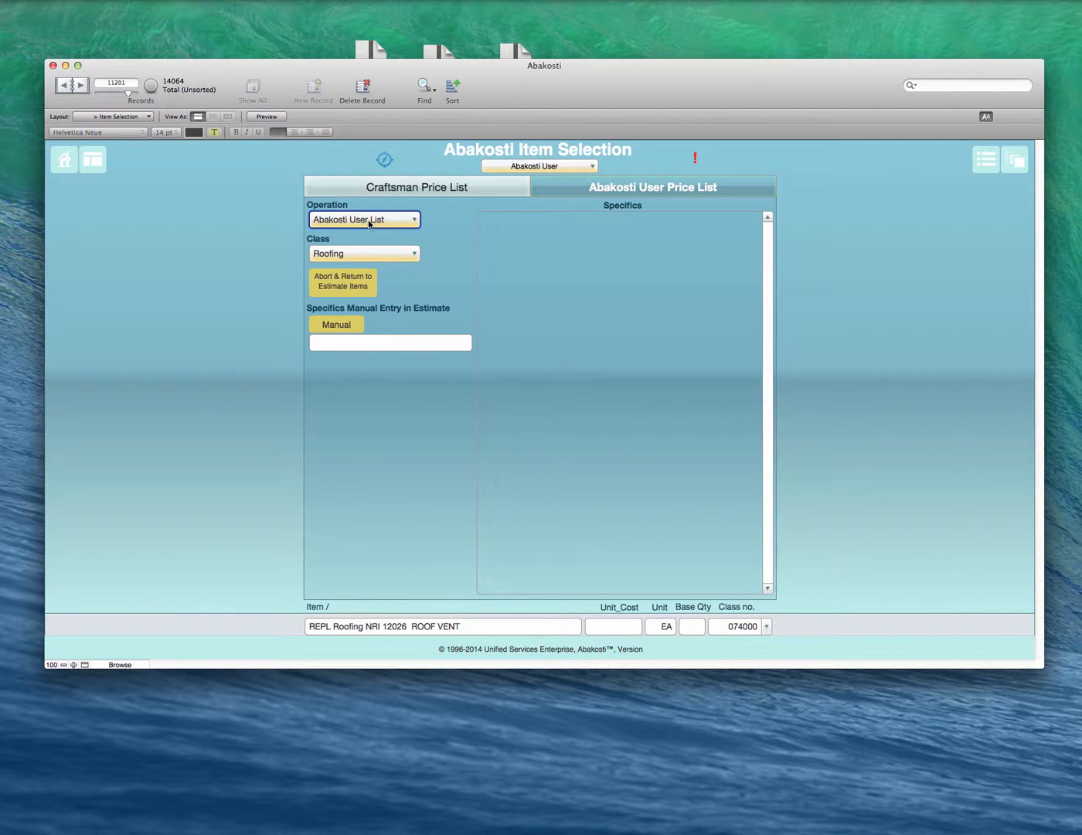
Step: Filter the Craftsman Price List by operation REPL with class Roofing, and abort back to the estimate items
click(419, 187)
click(380, 221)
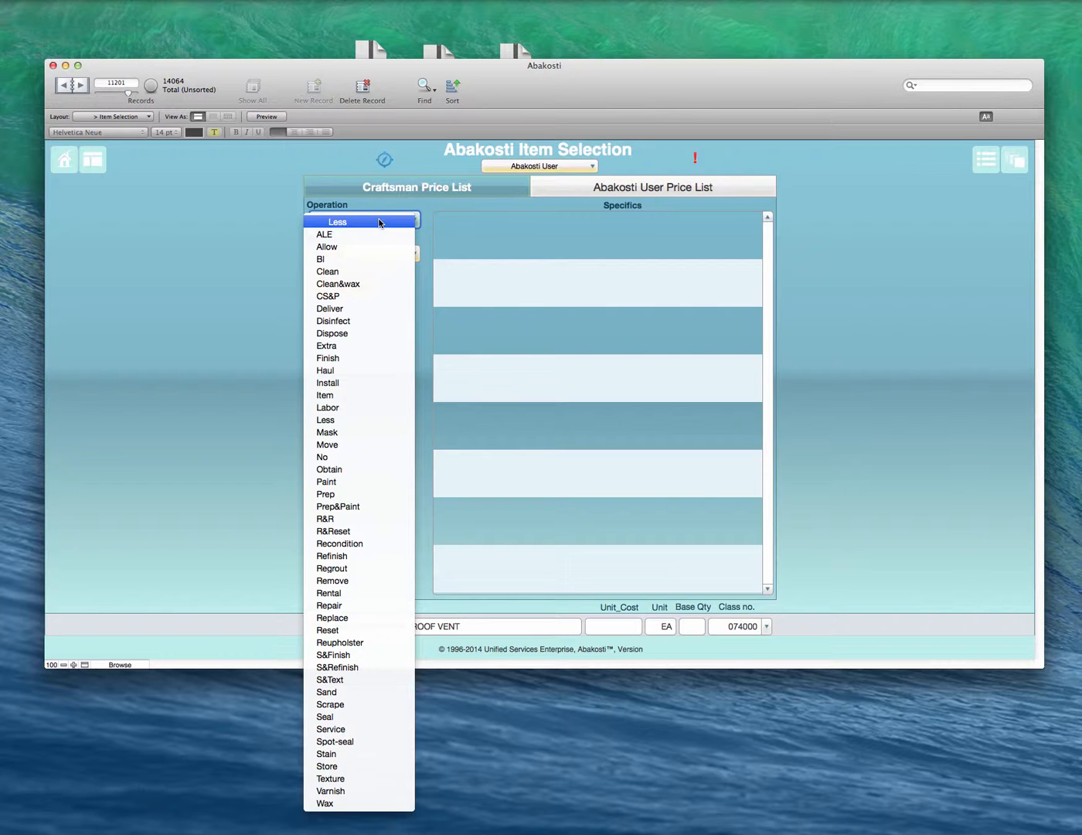
click(380, 222)
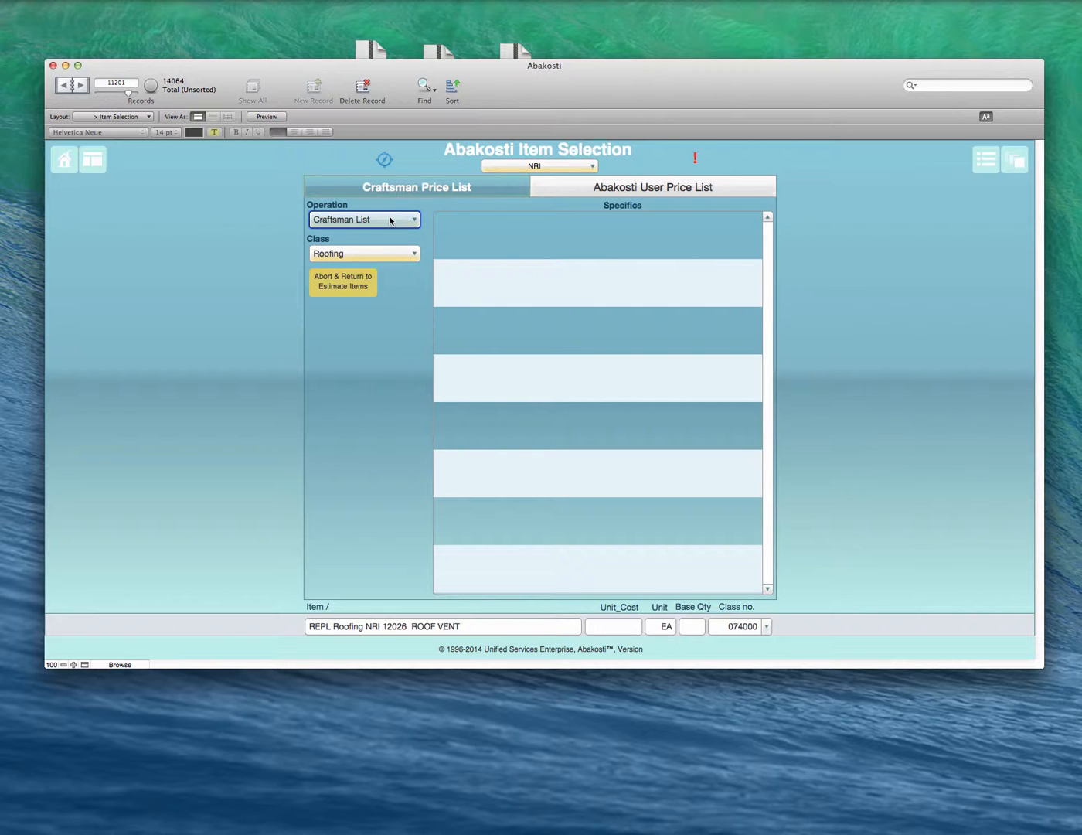
click(391, 220)
click(354, 369)
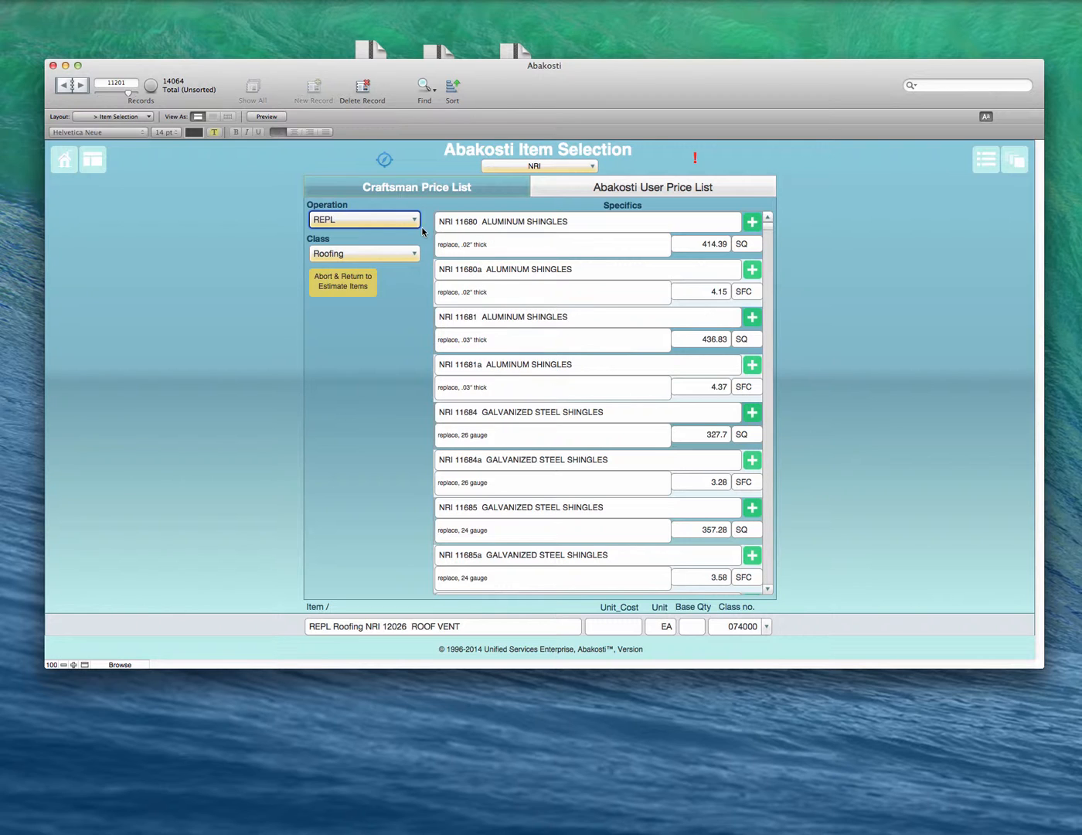
click(343, 288)
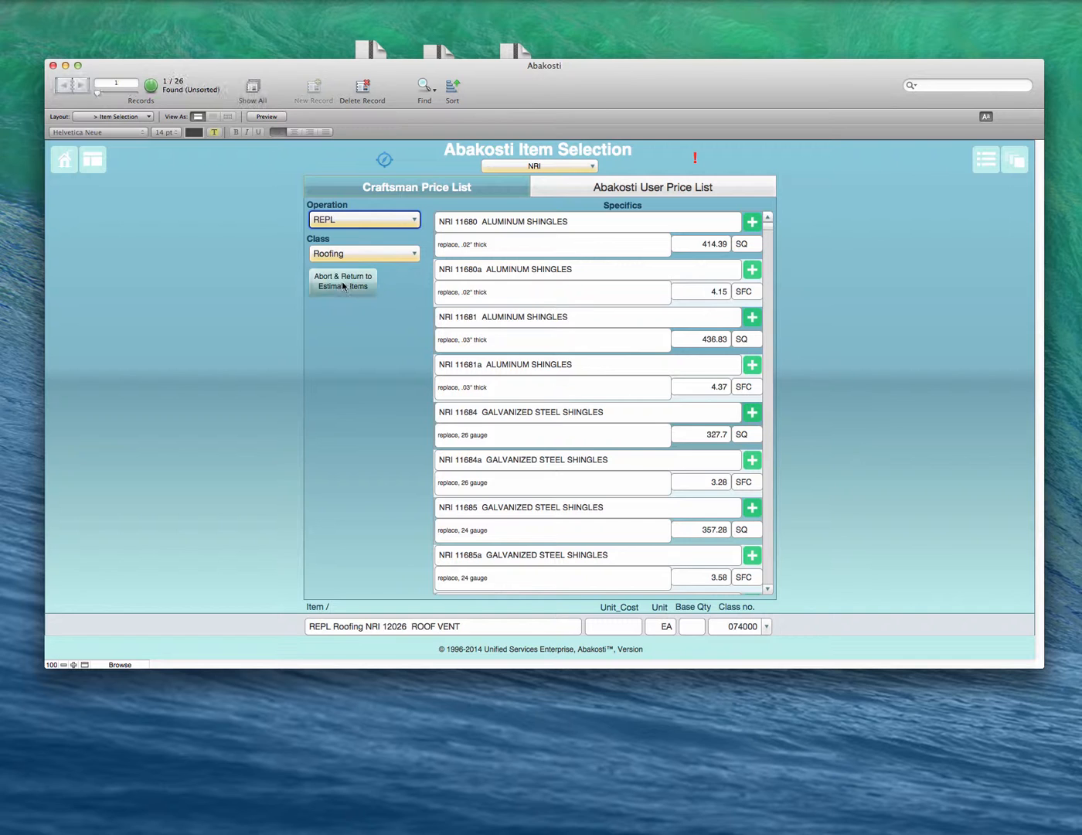
Step: Examine the editable description and item name fields of the NRI 12026 ROOF VENT line
scroll(494, 464, up, 1)
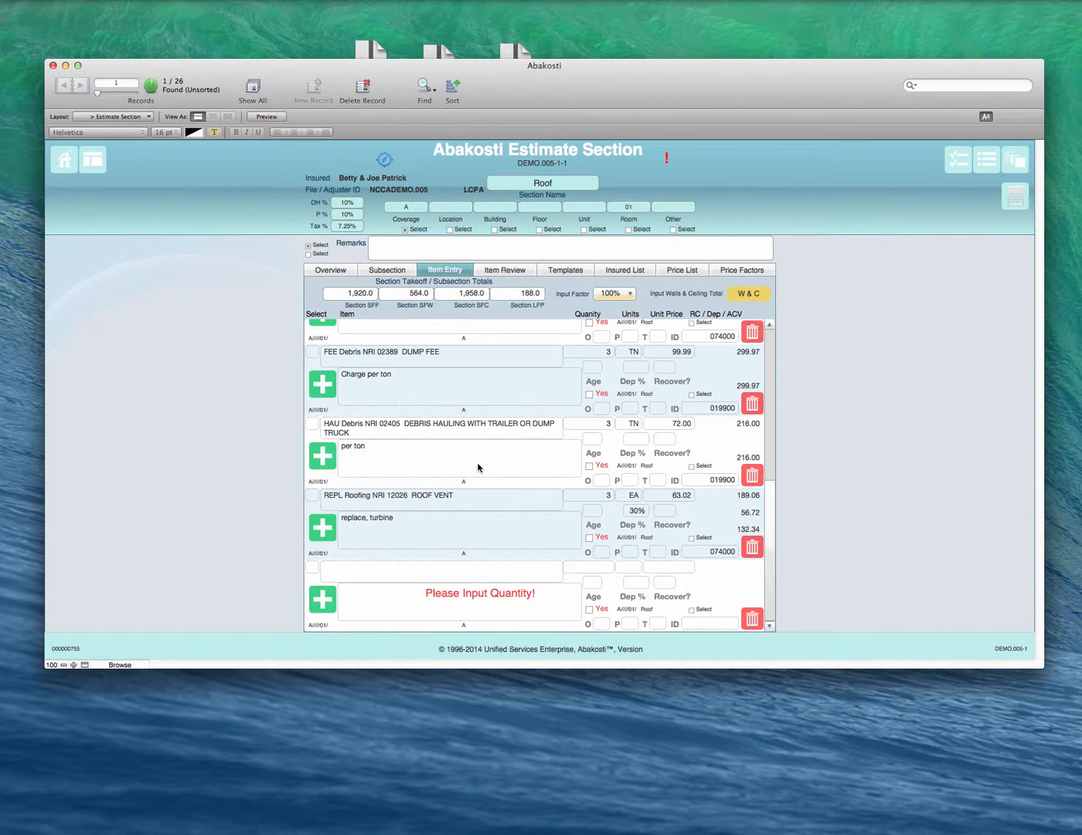
click(425, 529)
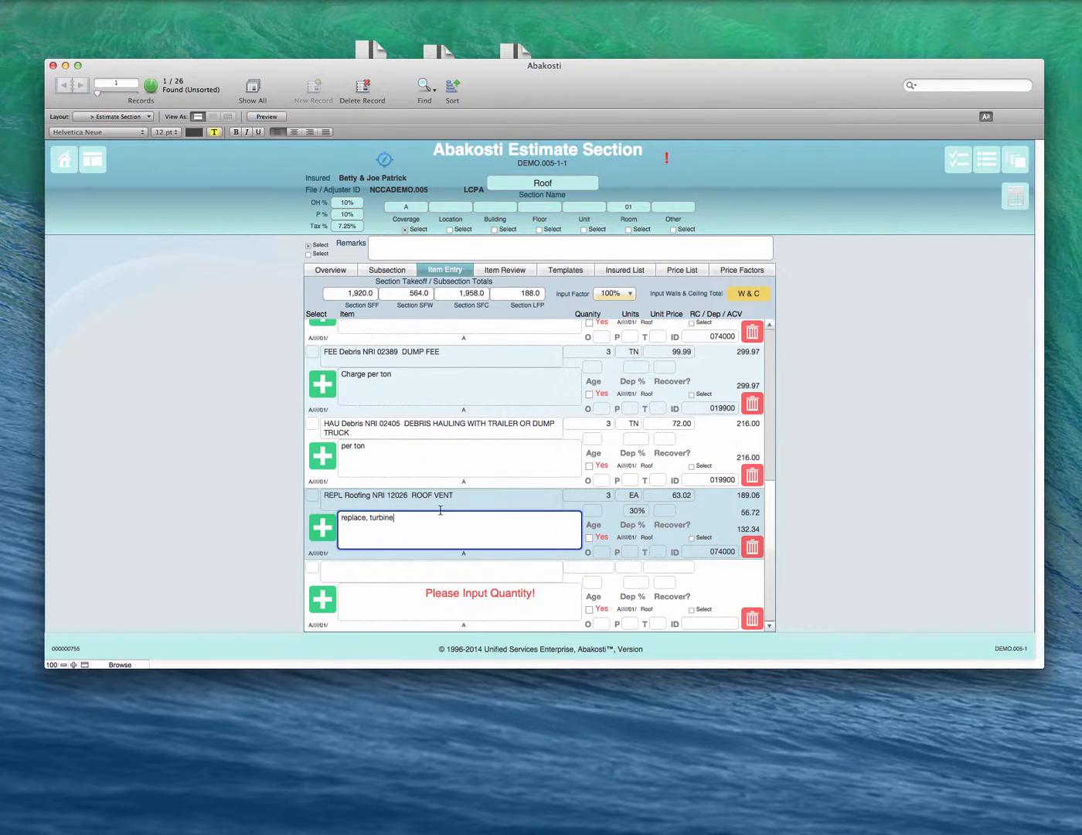
key(super+a)
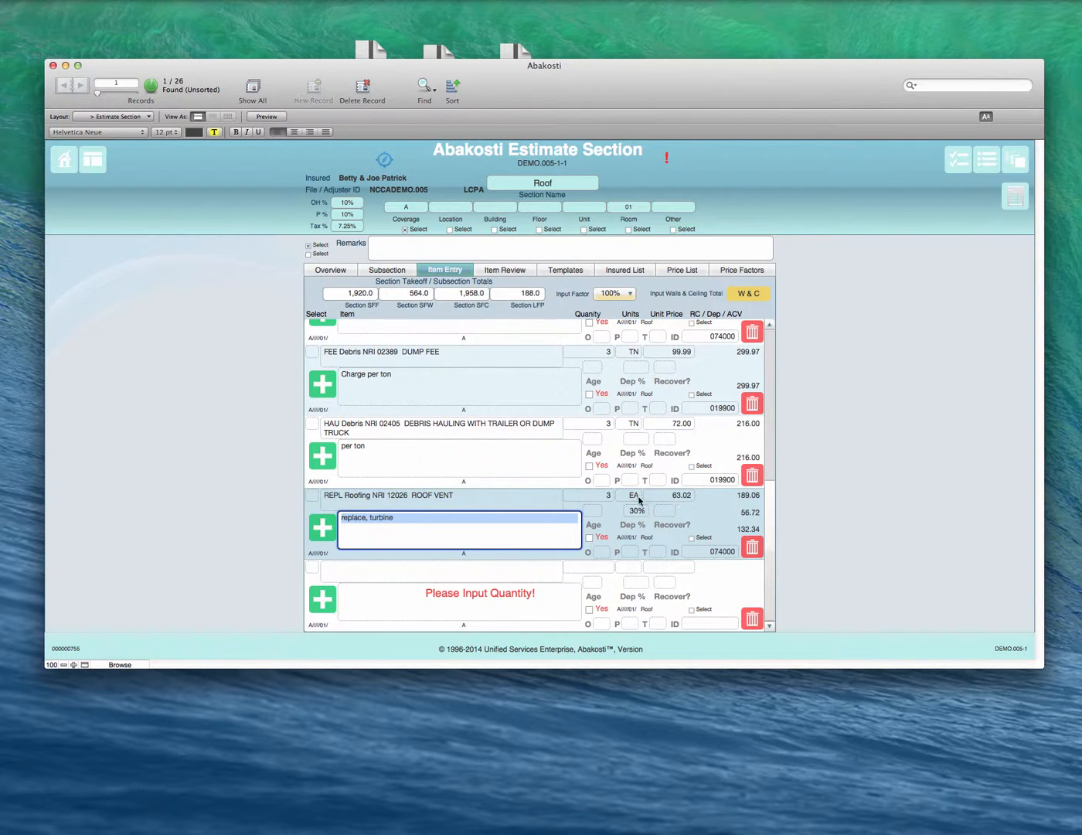
click(490, 500)
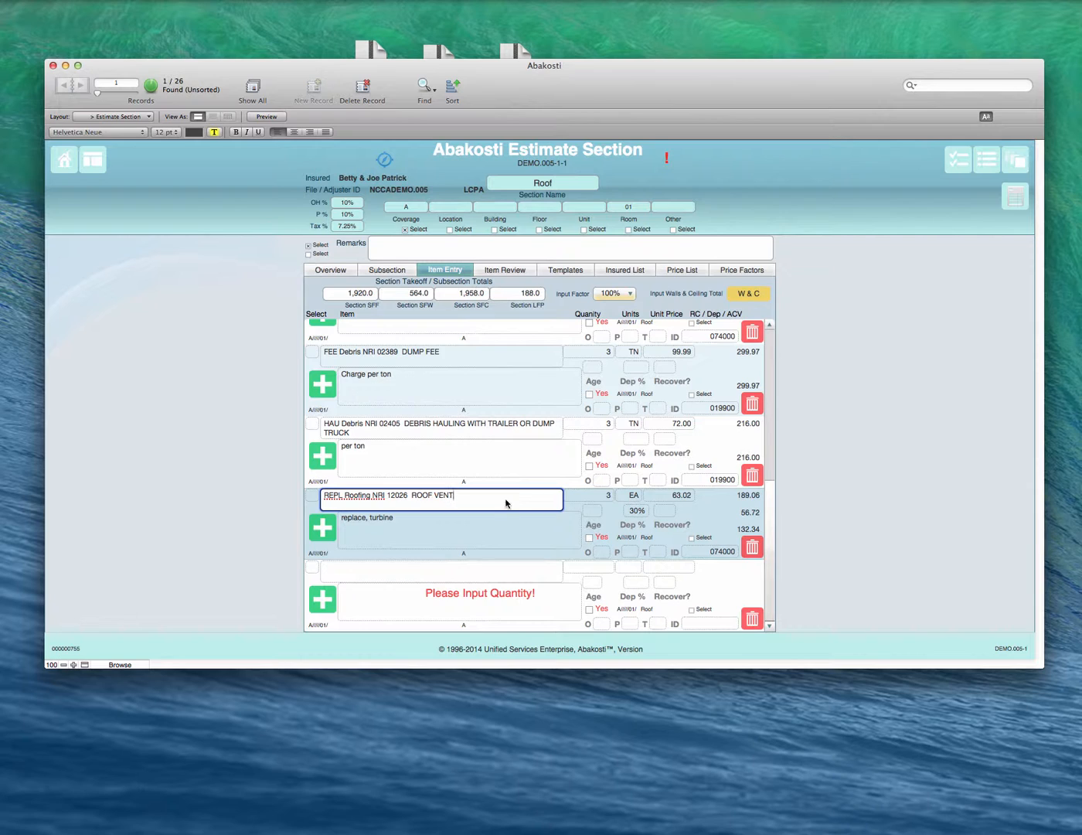
text(.)
text(x)
double_click(460, 497)
key(Tab)
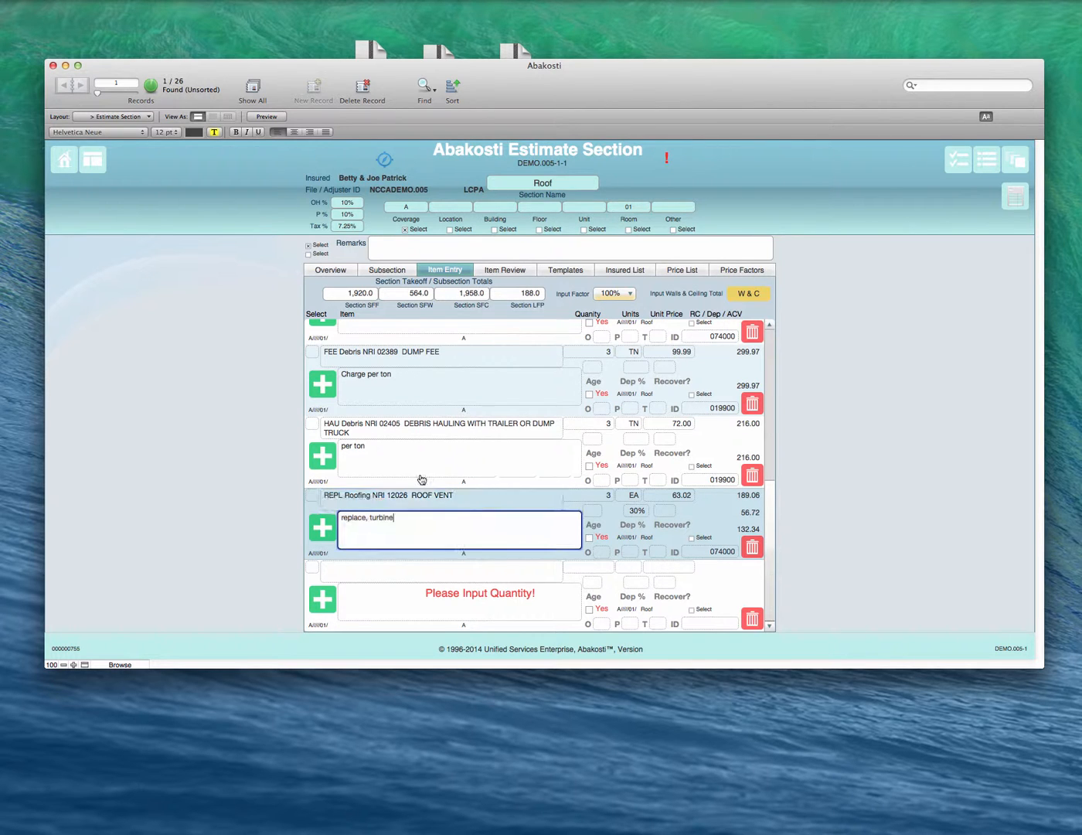
Step: Cancel replacing the roof vent entry and open the Craftsman item selection for the blank Roof line
click(328, 533)
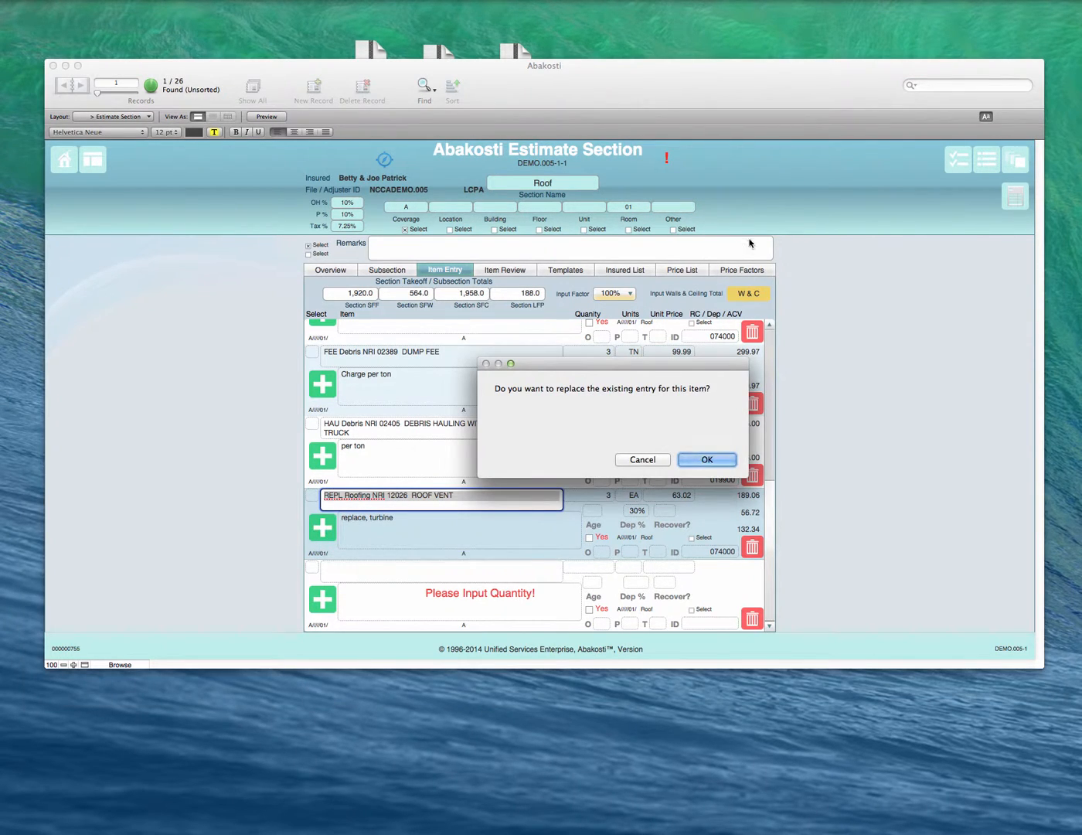
click(644, 462)
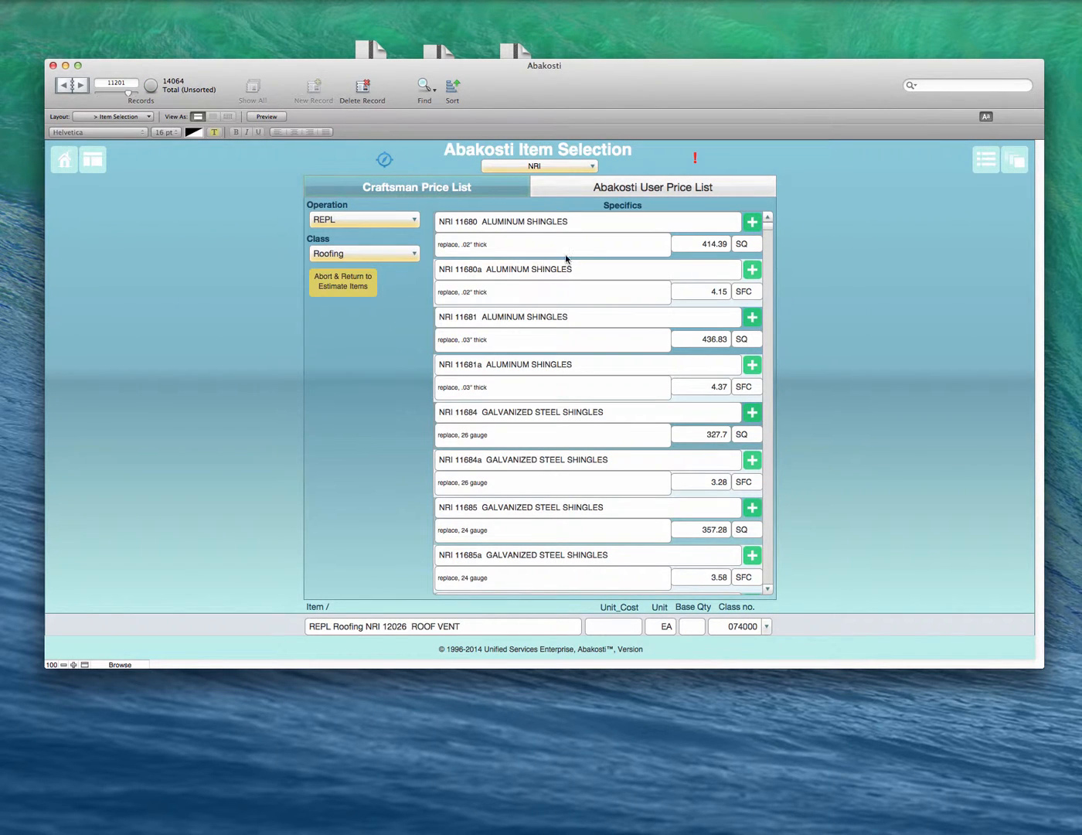
scroll(566, 259, up, 5)
scroll(565, 259, down, 6)
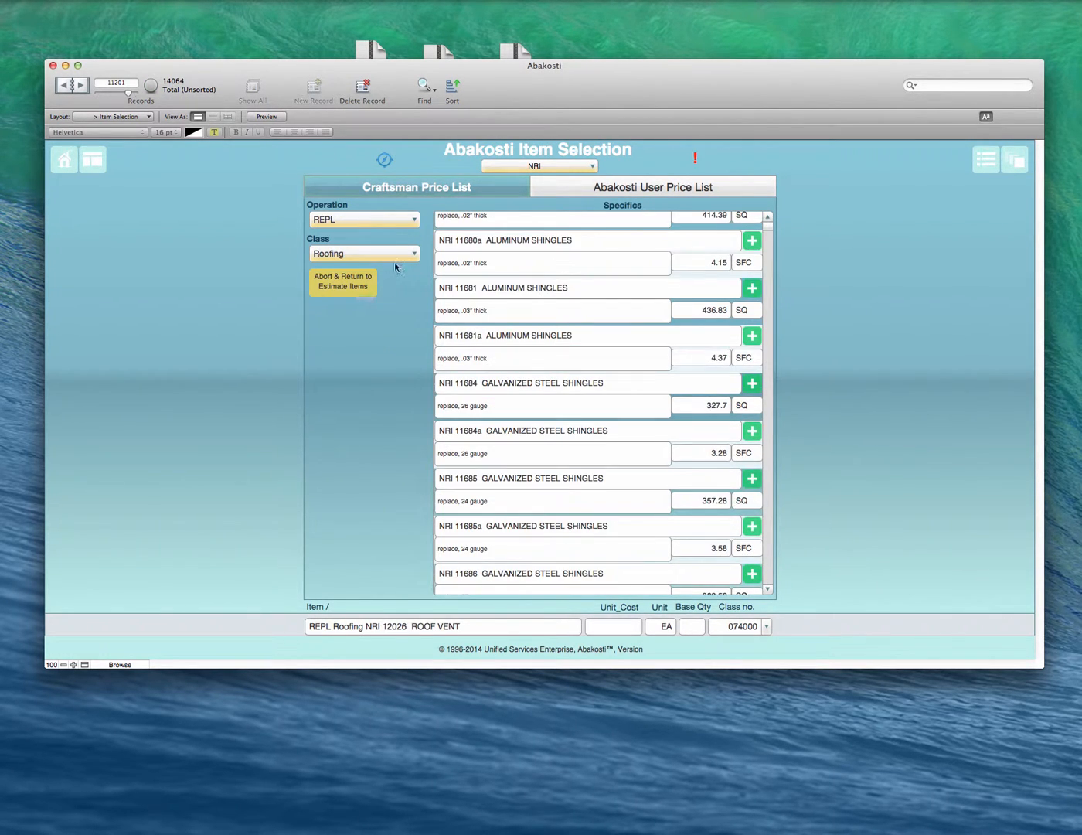
Step: Switch item selection to the Abakosti User Price List, load its operations and check the Class choices
click(608, 191)
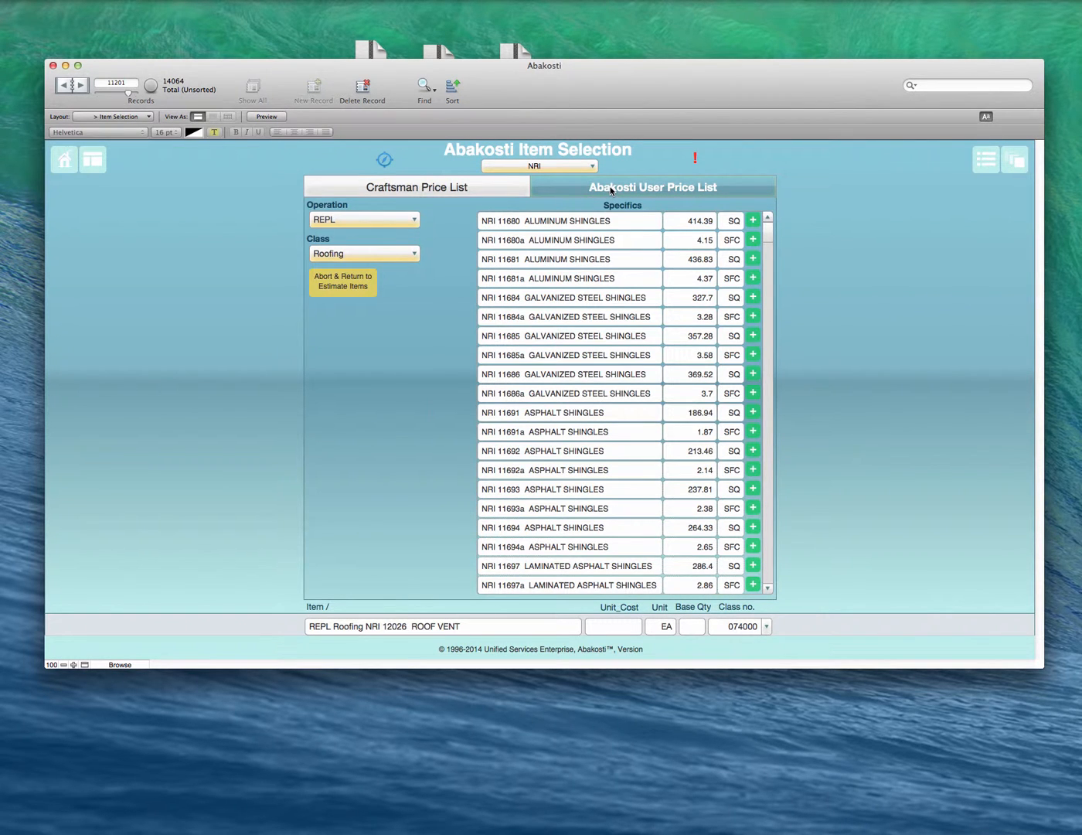
click(392, 220)
click(392, 221)
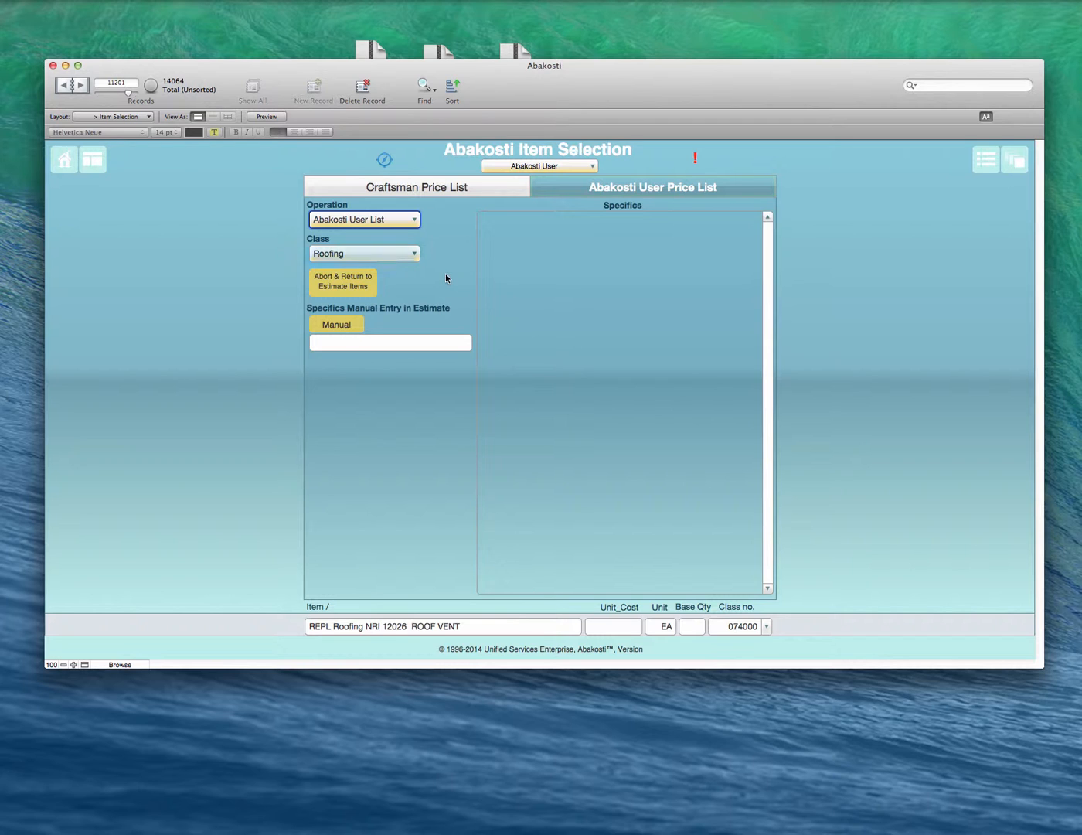
click(394, 255)
click(453, 236)
Step: Try operation S&Text and filter the user price list's Roofing items by R&R
click(386, 219)
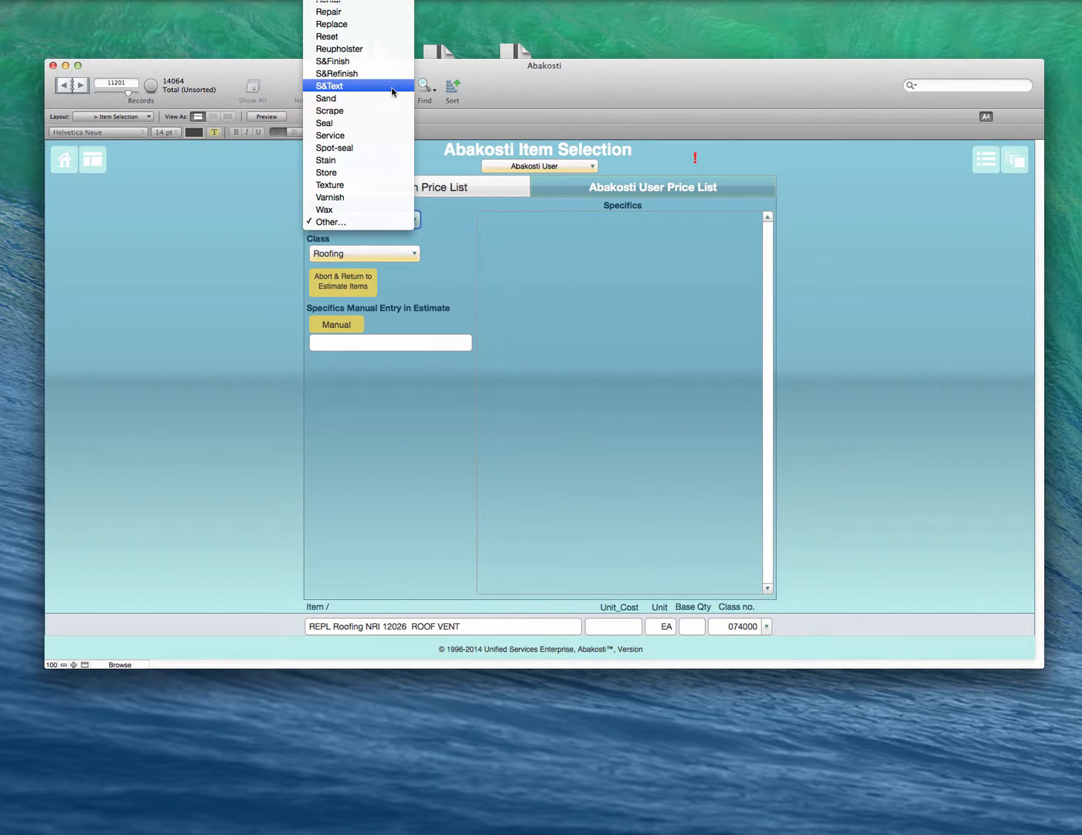
click(392, 91)
click(399, 222)
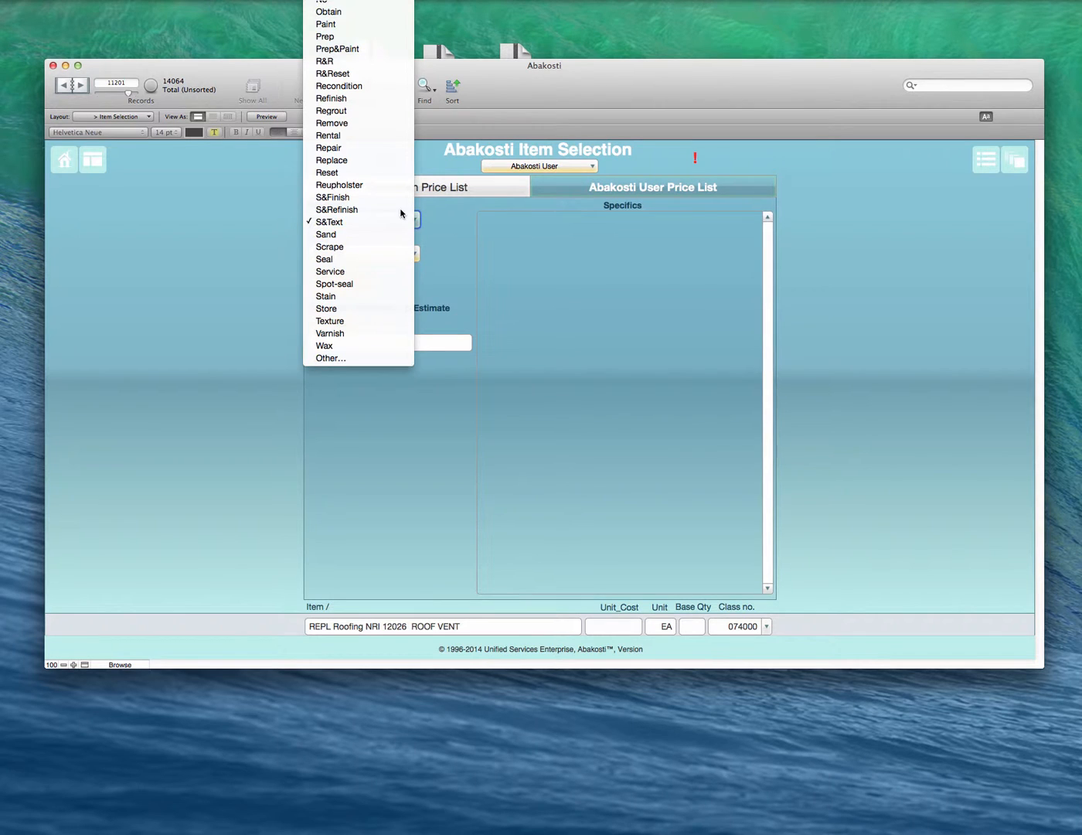
click(356, 63)
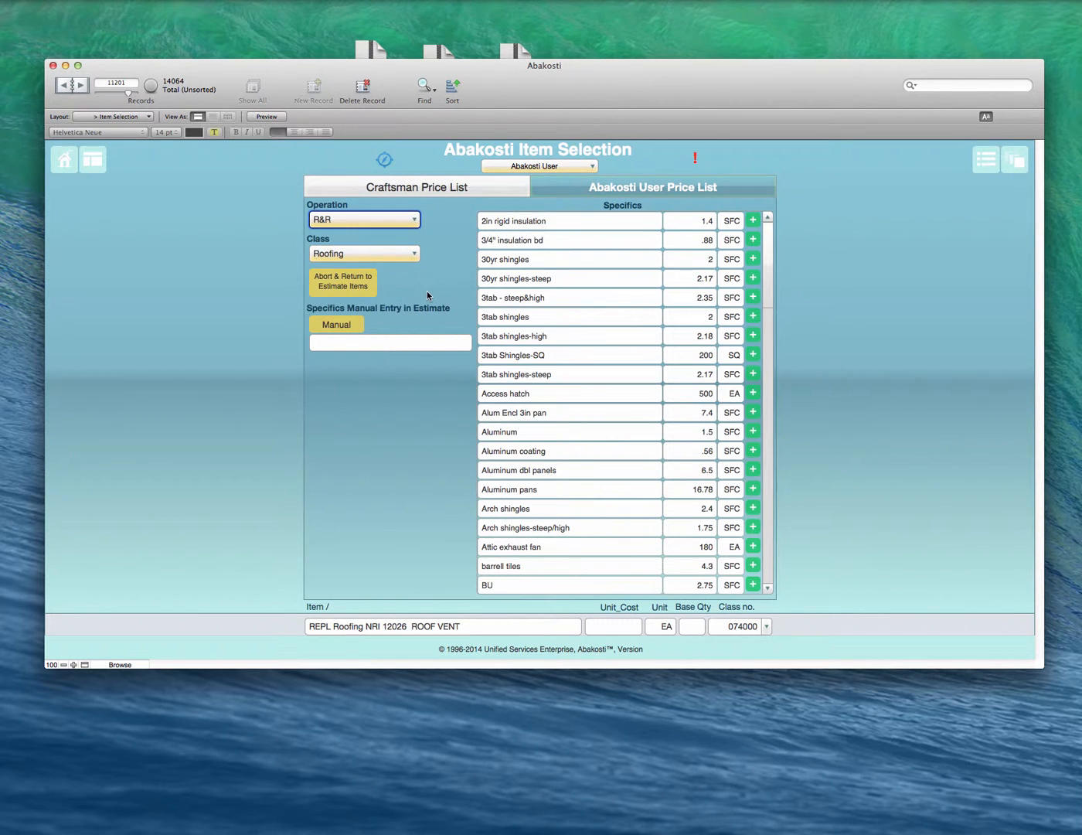
Step: Browse the user price list's Roofing items for the Remove operation and for the Replace operation
click(407, 221)
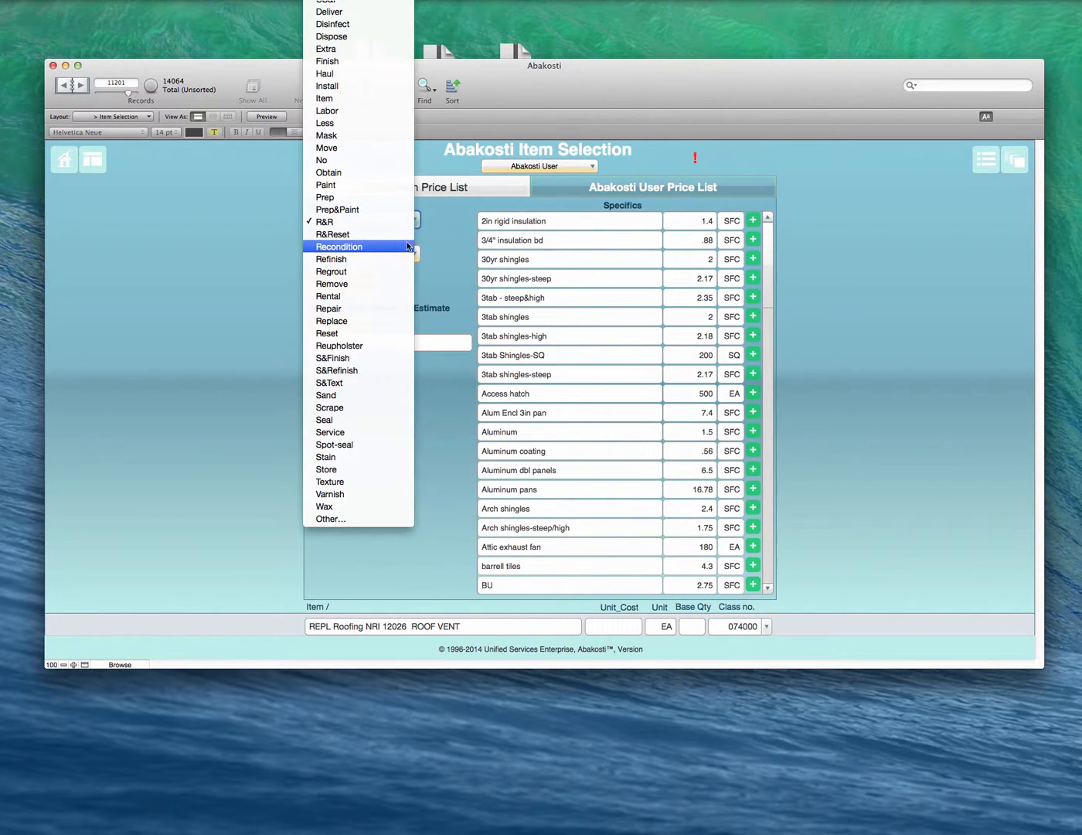
click(372, 286)
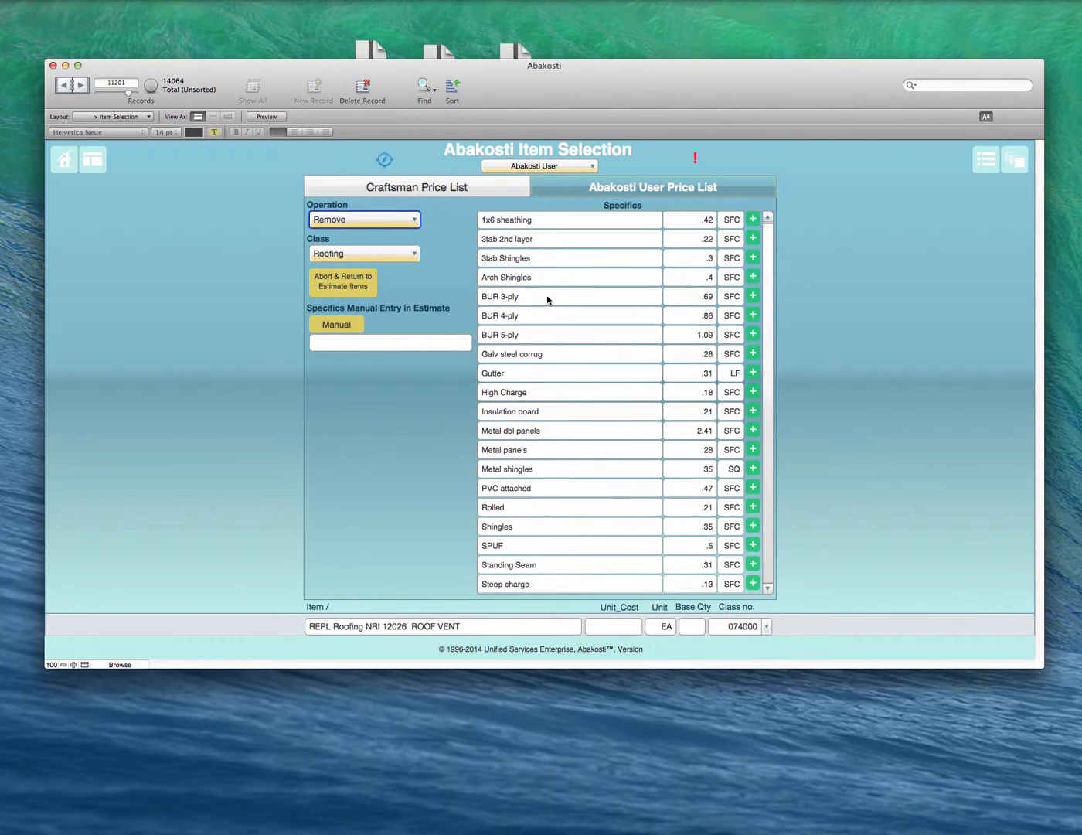
click(396, 224)
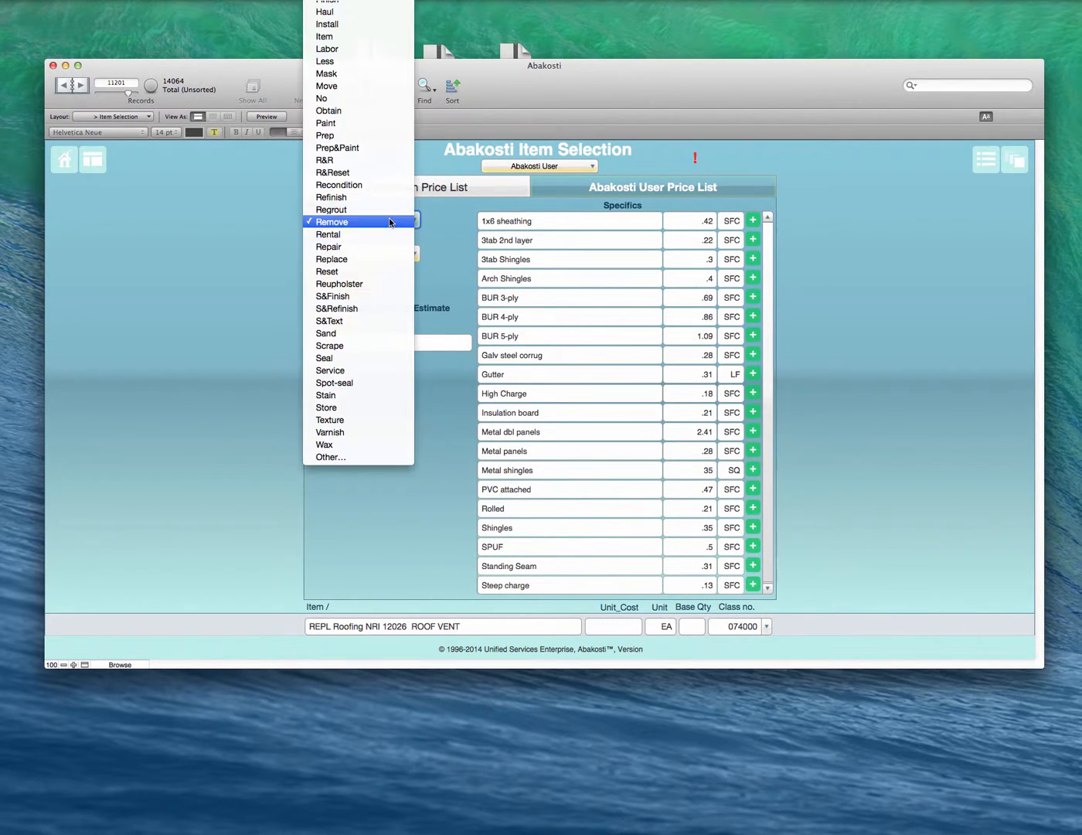
click(384, 260)
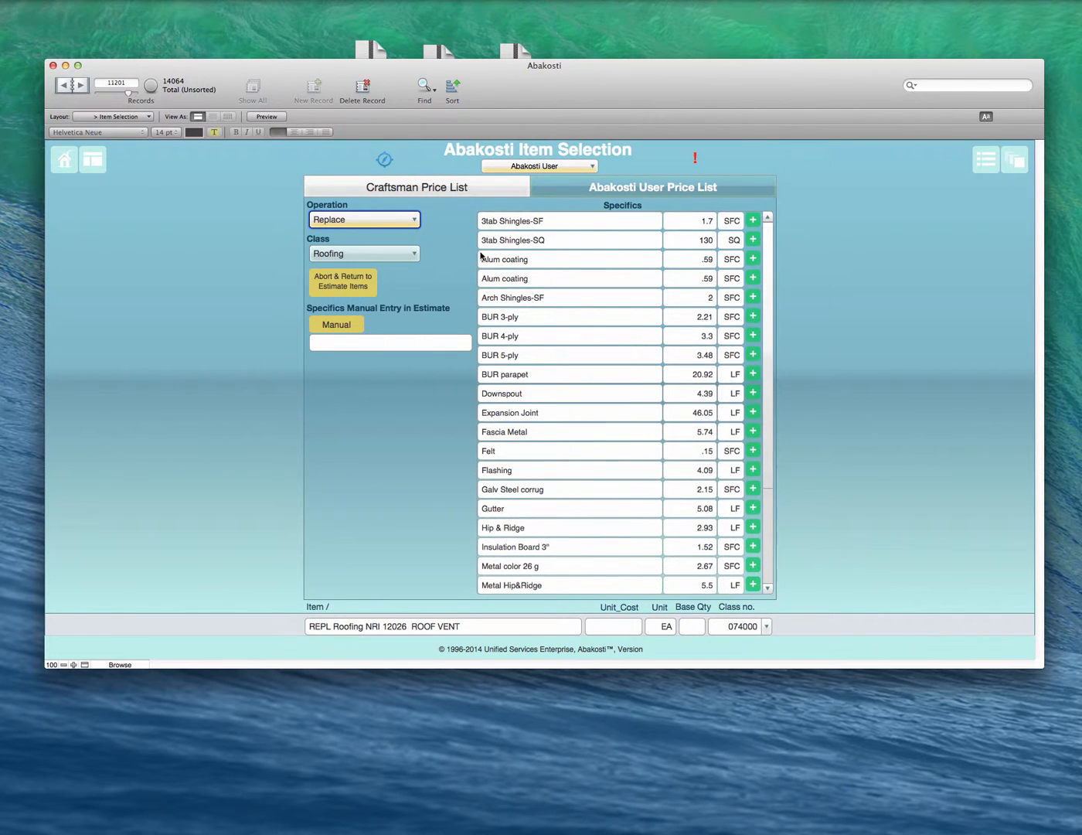
scroll(567, 275, down, 5)
scroll(567, 275, up, 5)
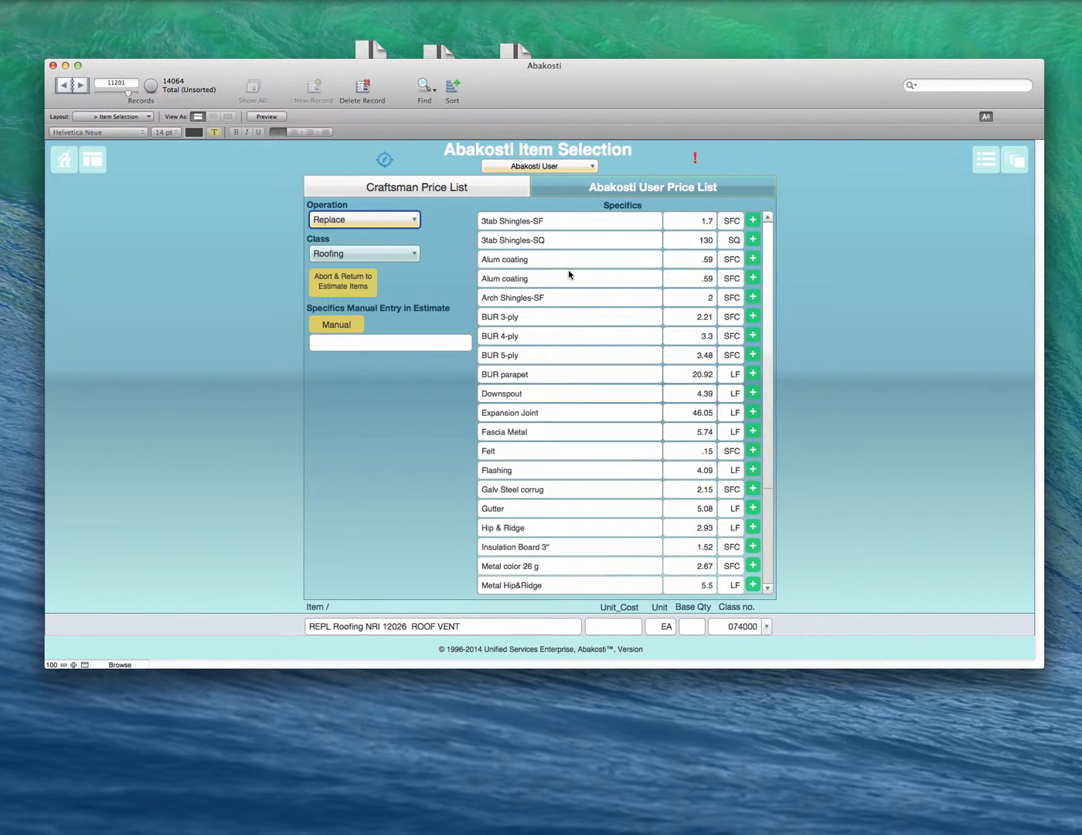
click(446, 234)
Step: Set the user price list's operation back to R&R and abort to the estimate items
click(400, 221)
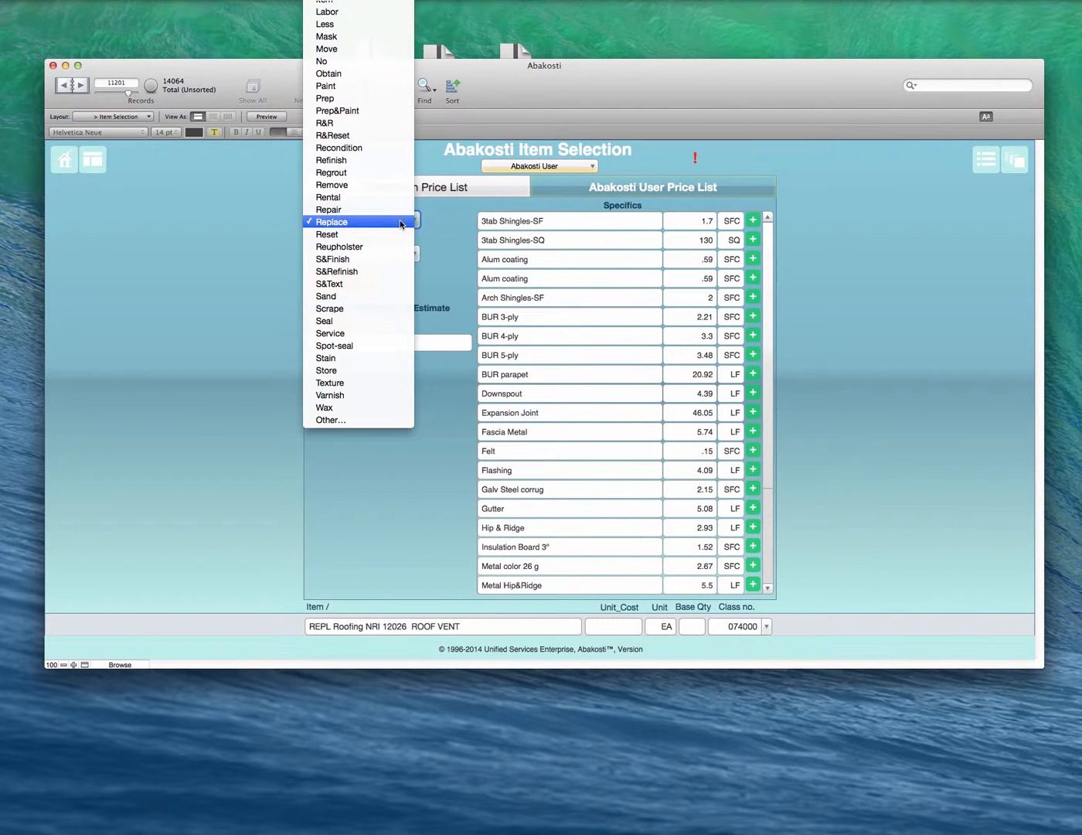
click(401, 121)
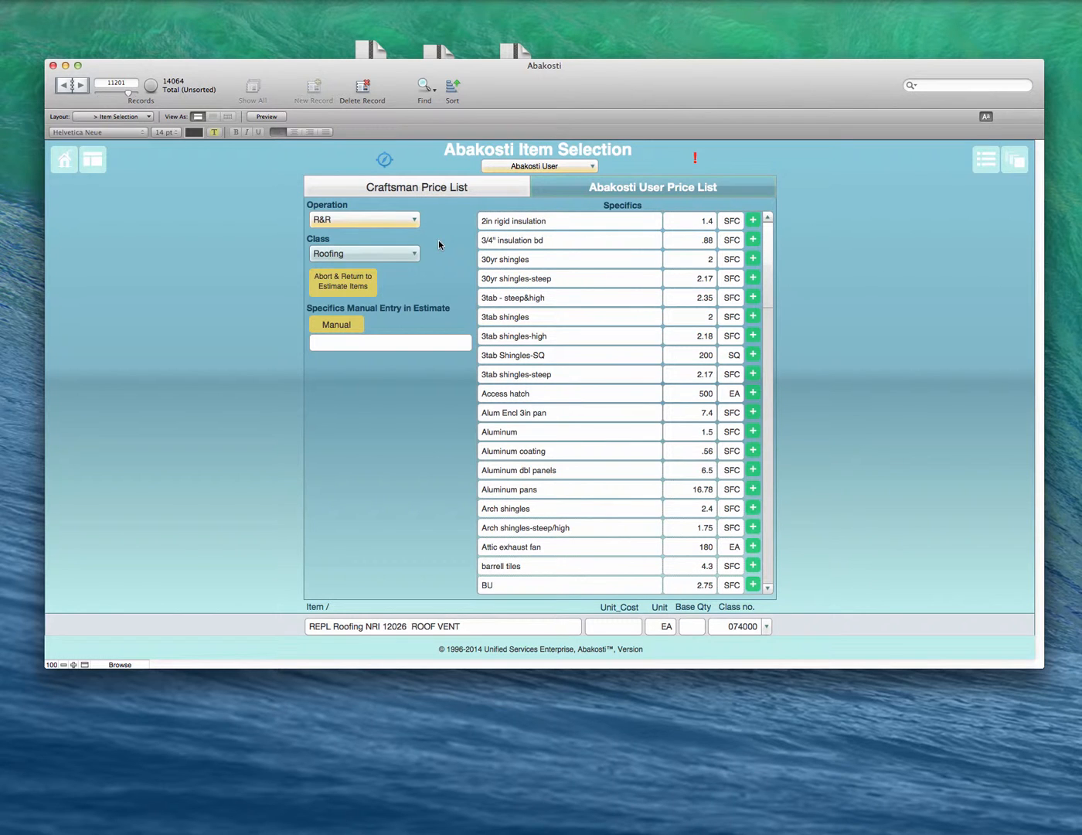
click(343, 280)
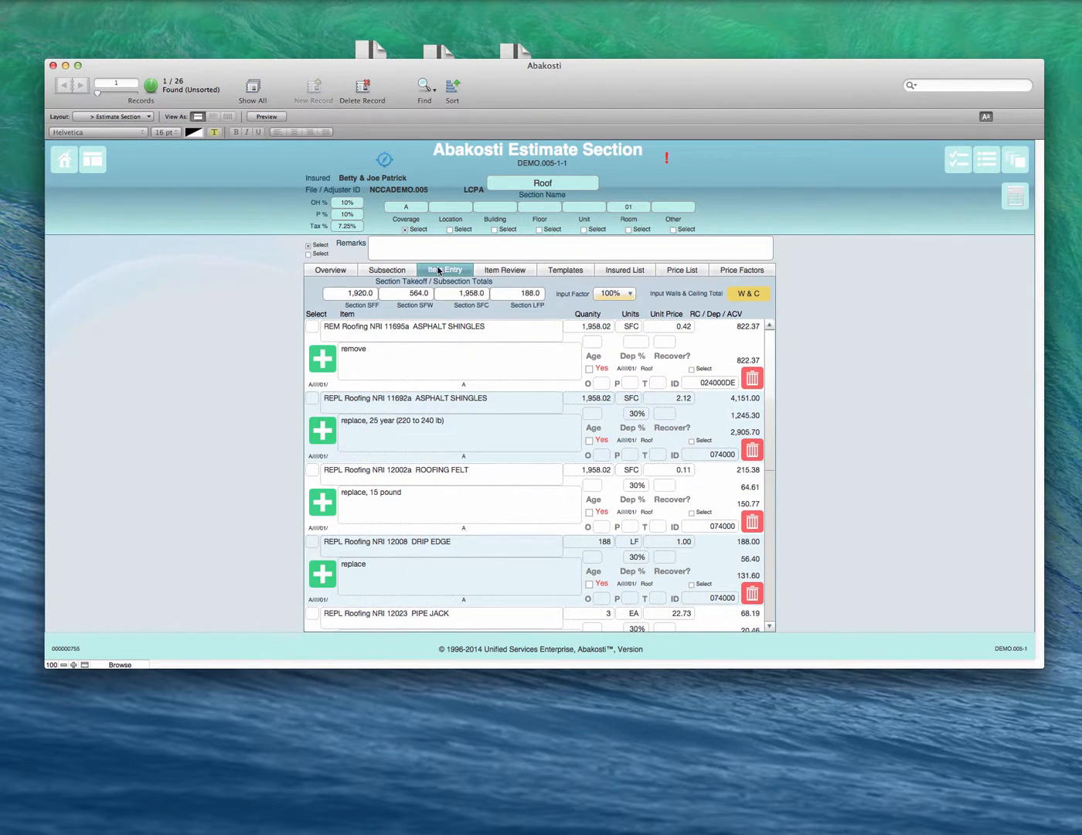
Step: Open item selection for the blank Roof line and load the Craftsman Price List's REPL operation for Roofing
scroll(466, 437, down, 10)
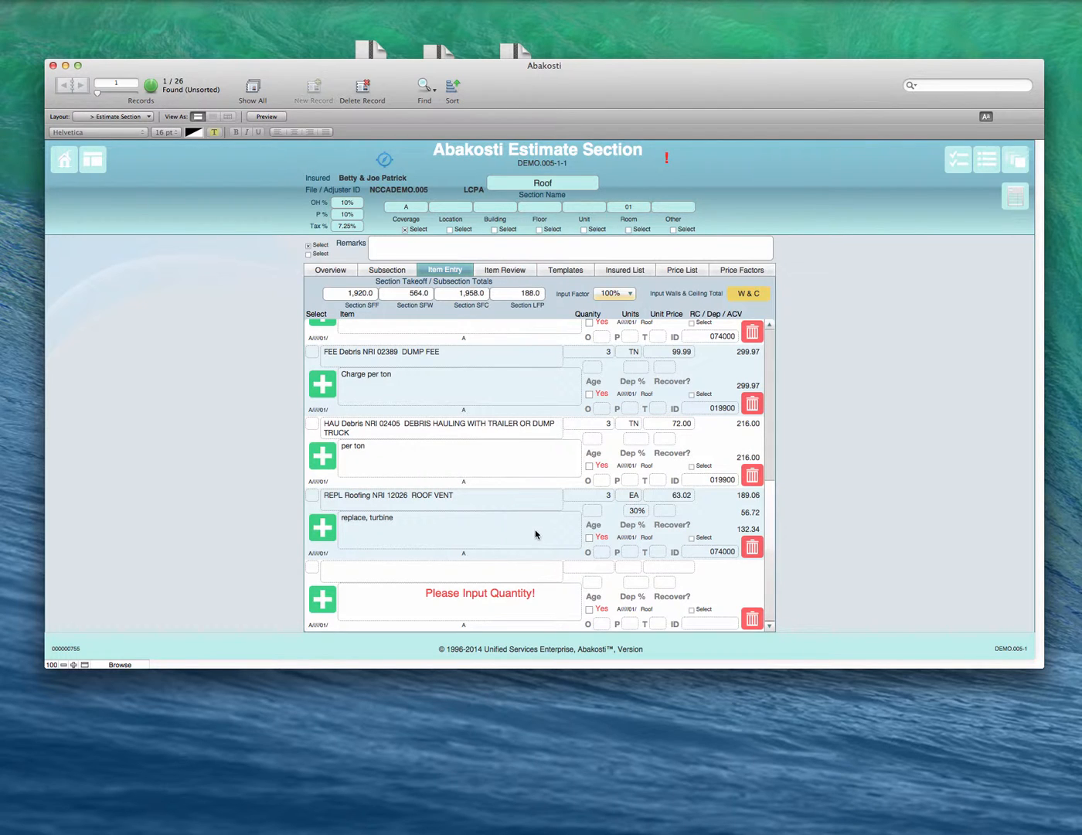
click(322, 600)
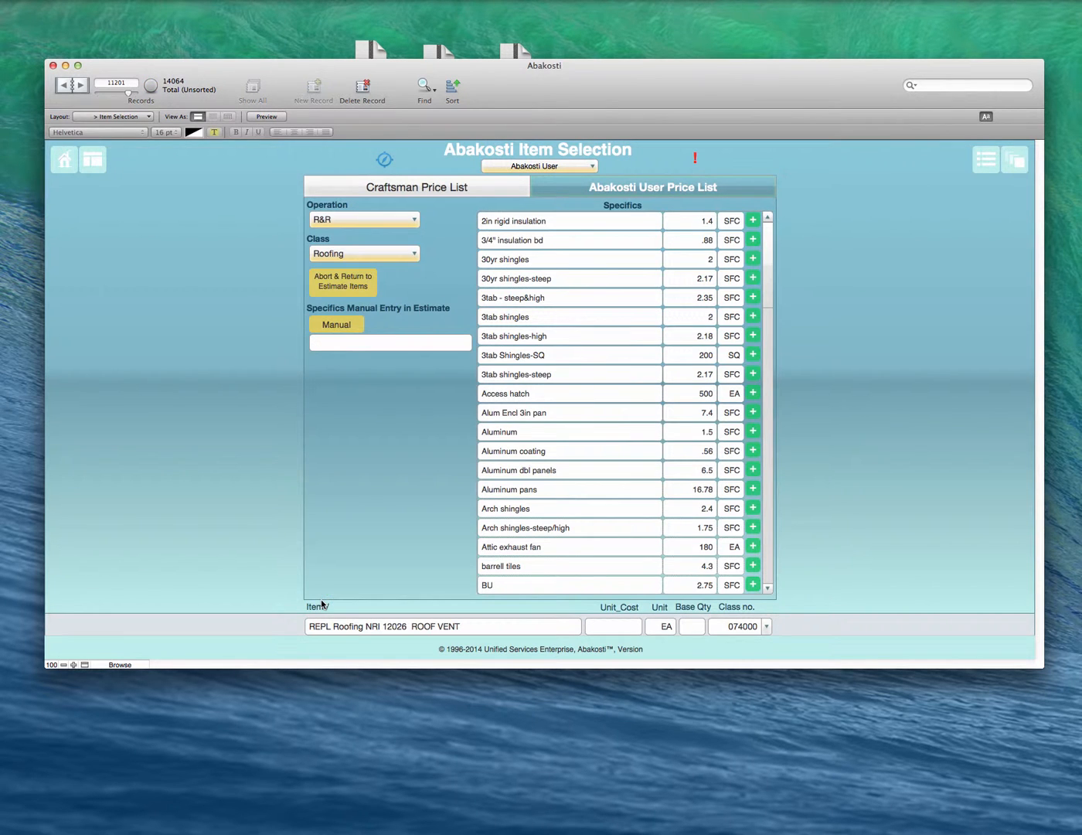
click(453, 185)
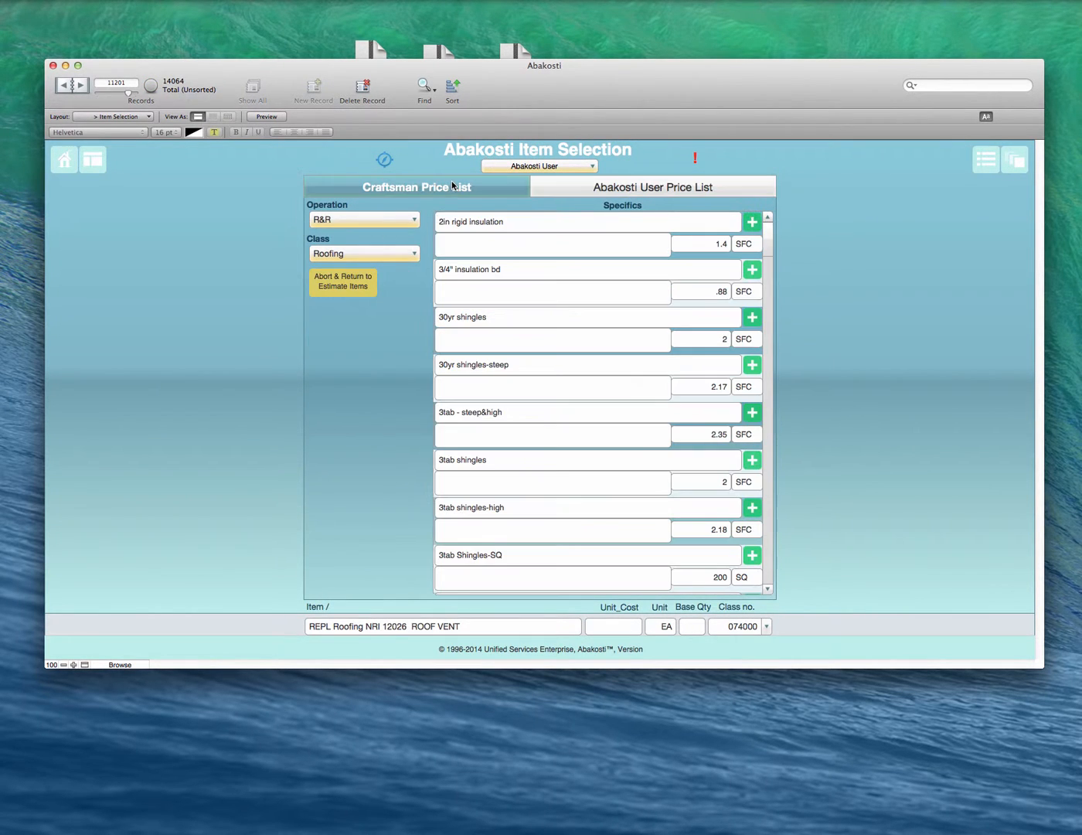
click(406, 220)
click(406, 221)
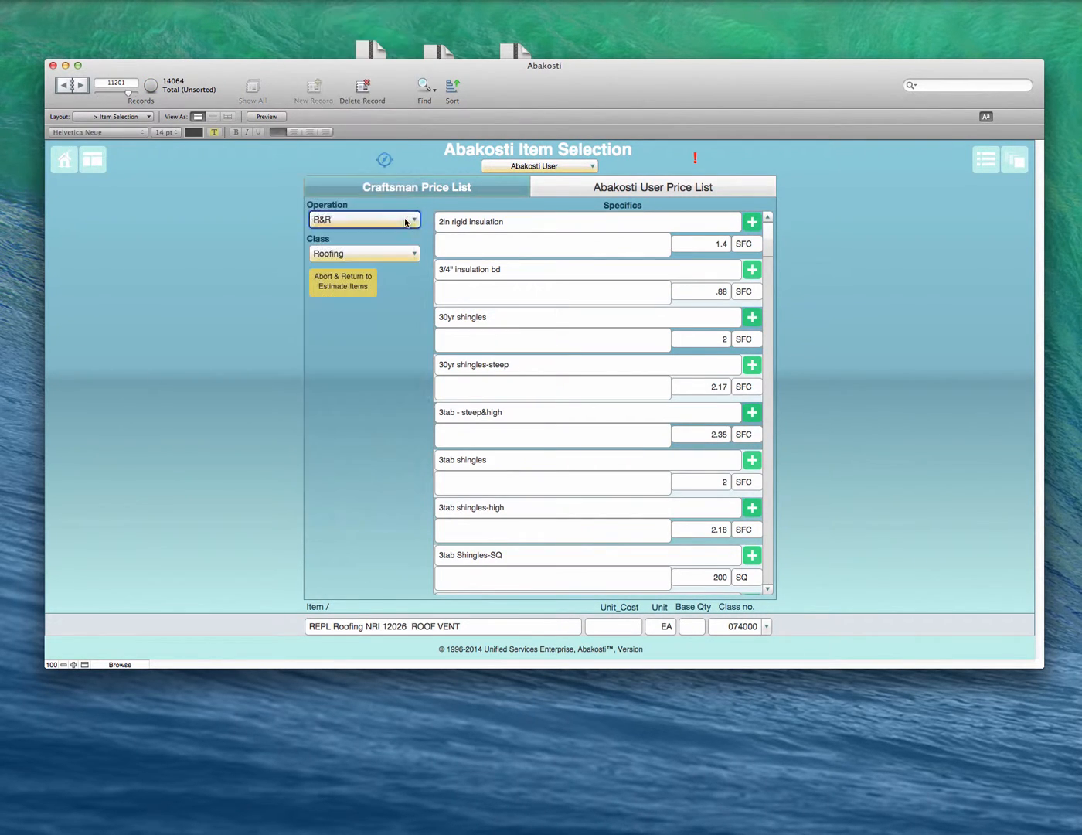
click(380, 257)
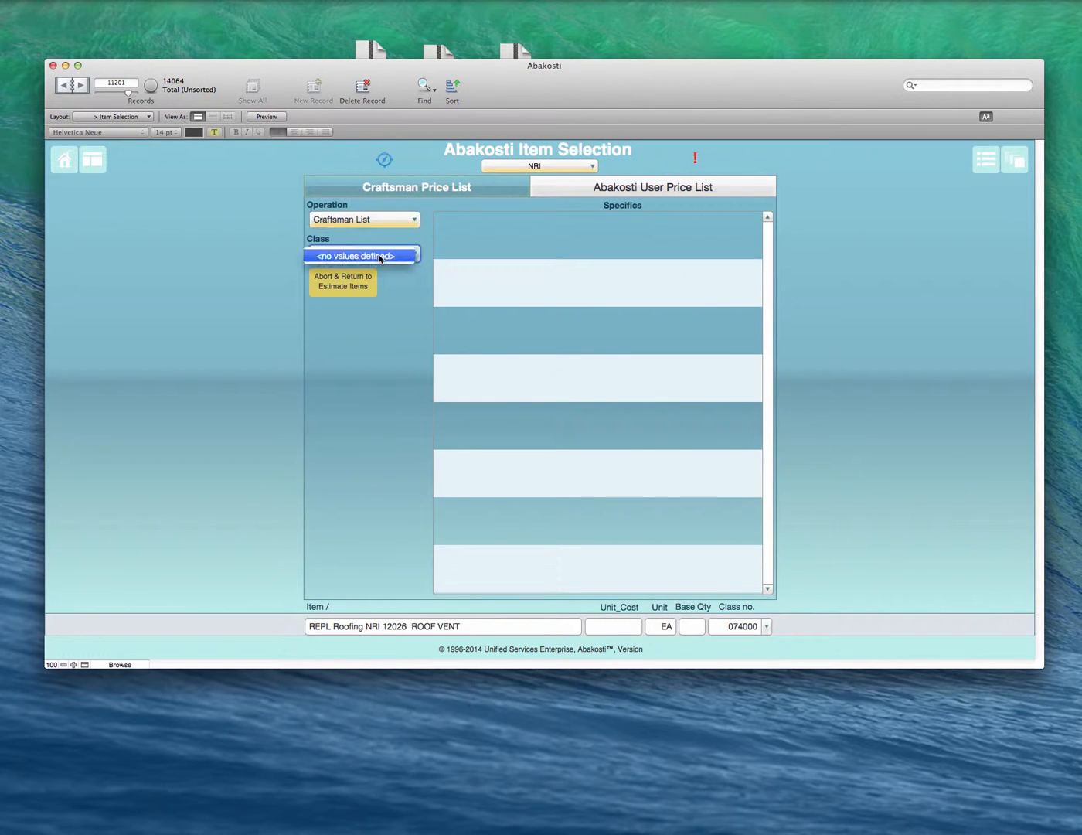
click(380, 256)
click(392, 223)
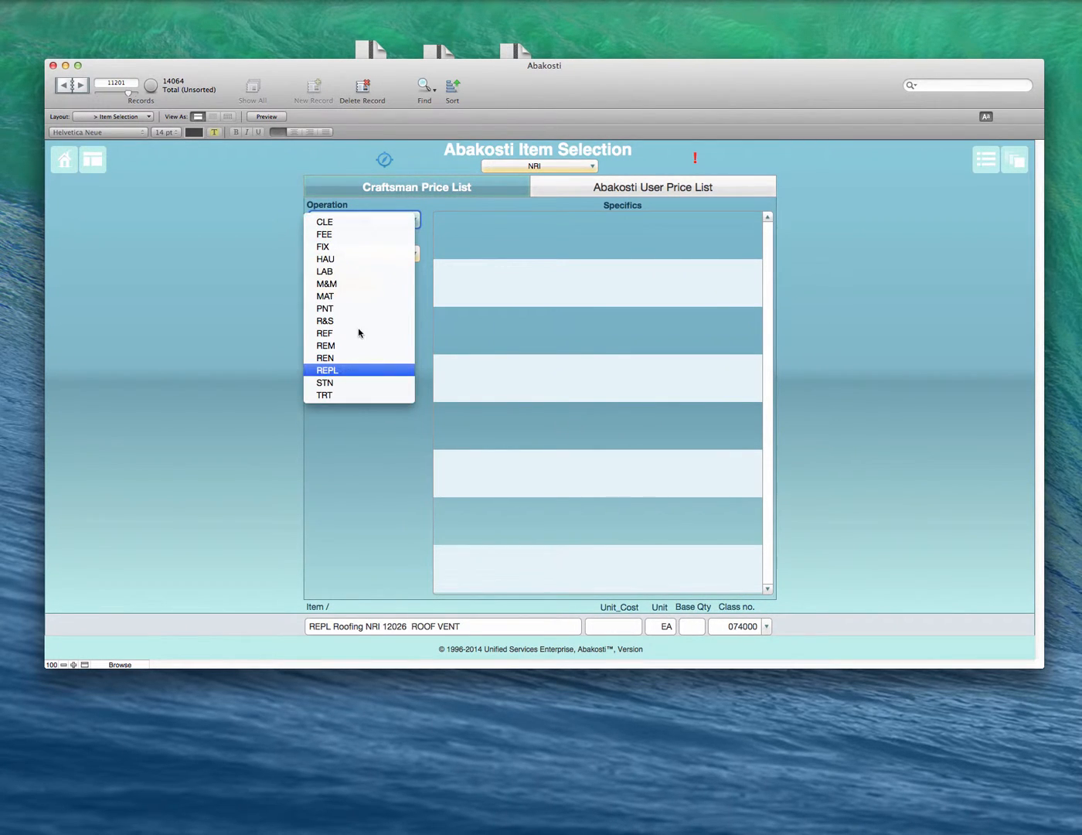
click(352, 371)
Step: Find NRI 12032 FURNACE VENT CAP among the Craftsman Roofing items and add it to the estimate
scroll(608, 378, down, 10)
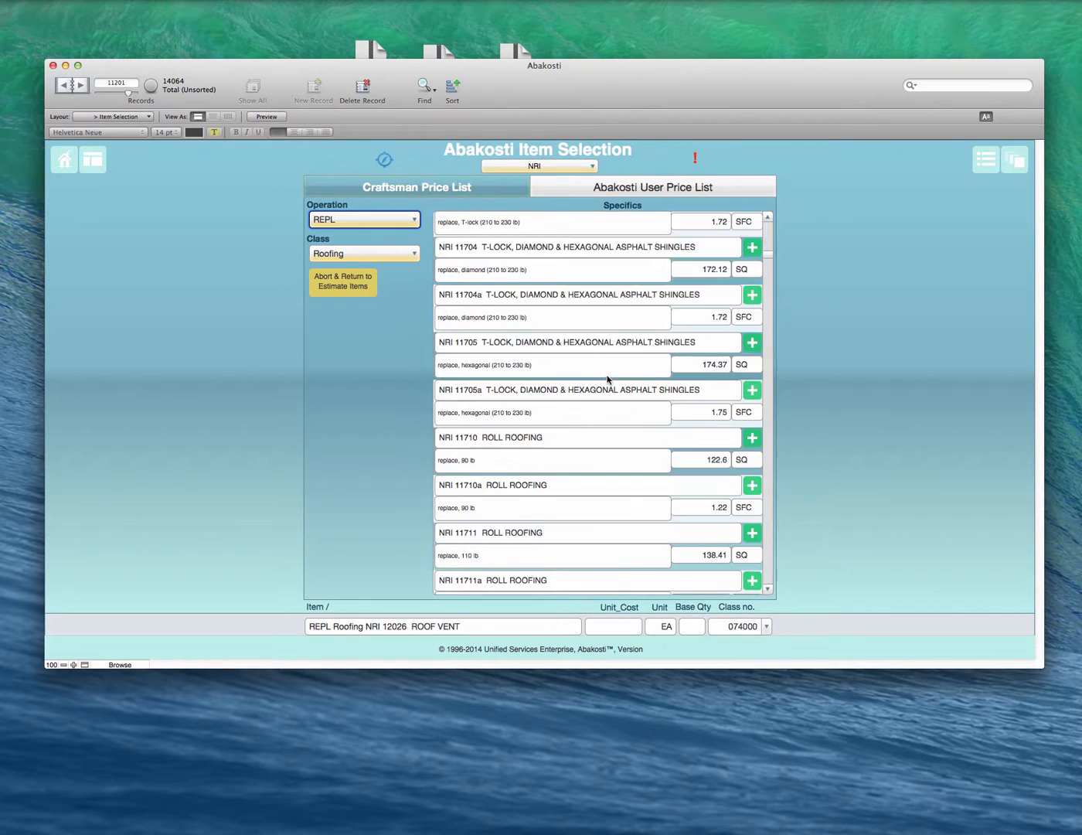
scroll(605, 394, down, 20)
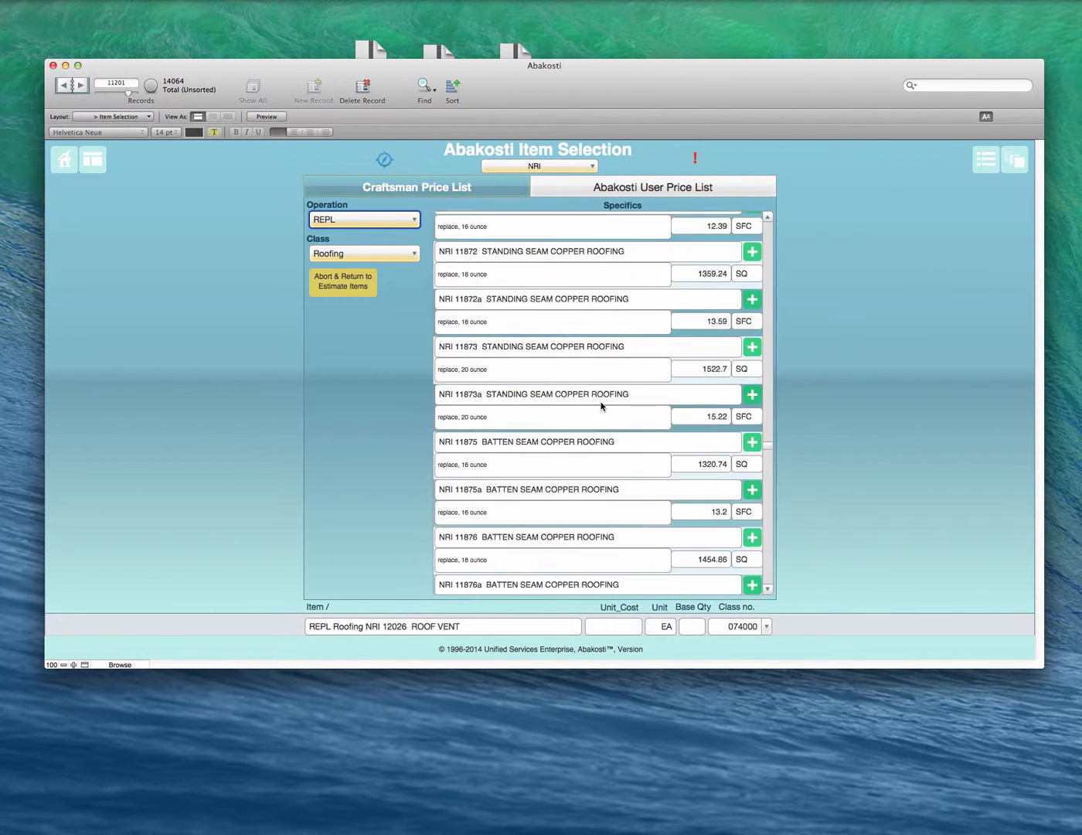
scroll(600, 405, down, 8)
scroll(601, 406, down, 15)
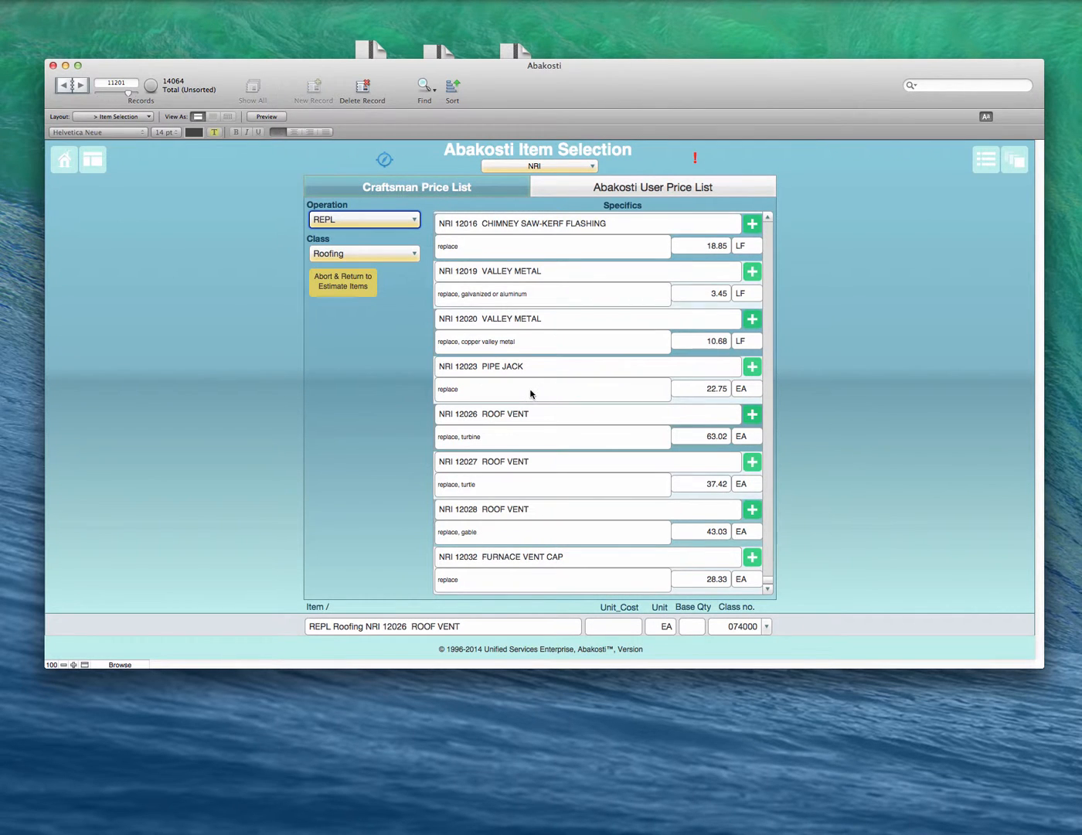
scroll(533, 393, up, 10)
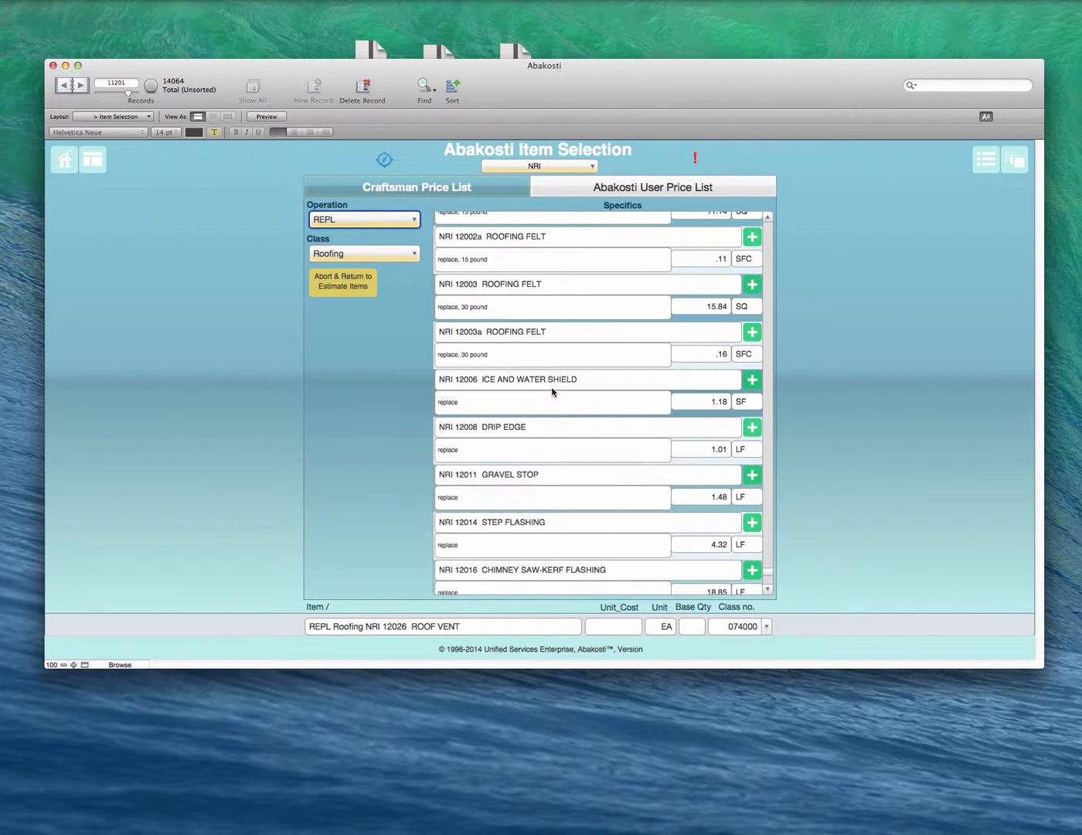
scroll(553, 393, up, 6)
scroll(553, 392, down, 15)
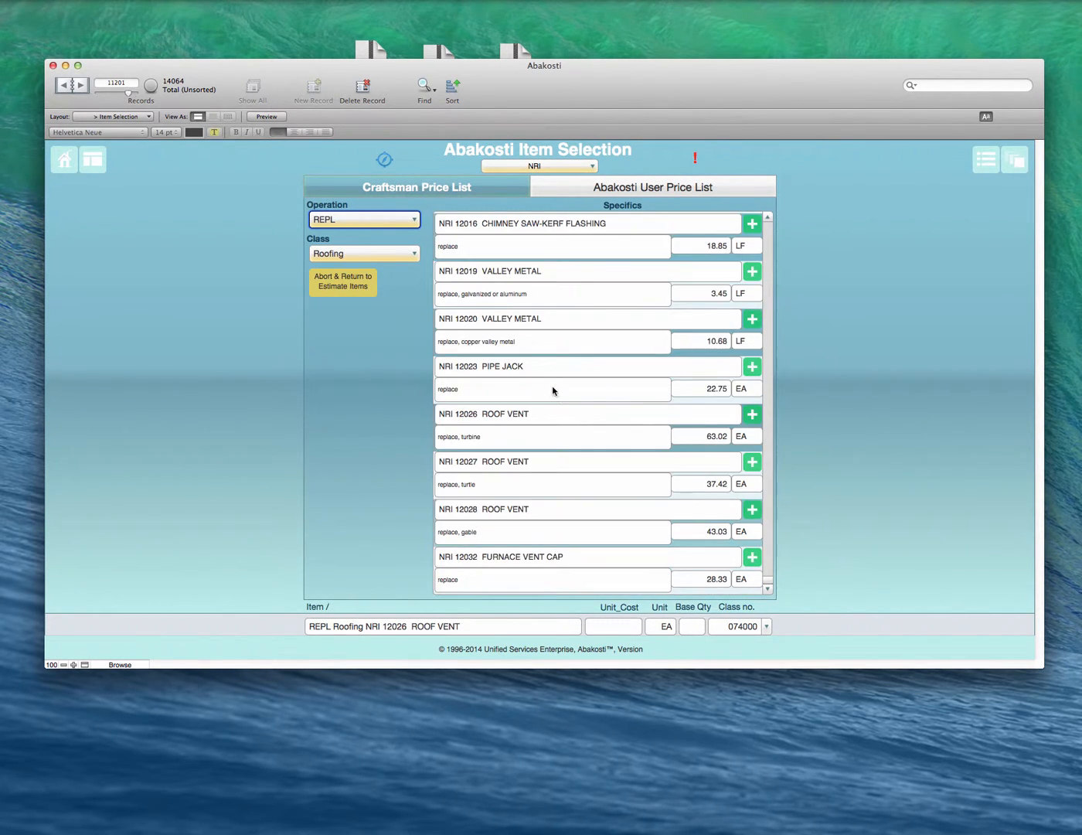
click(753, 557)
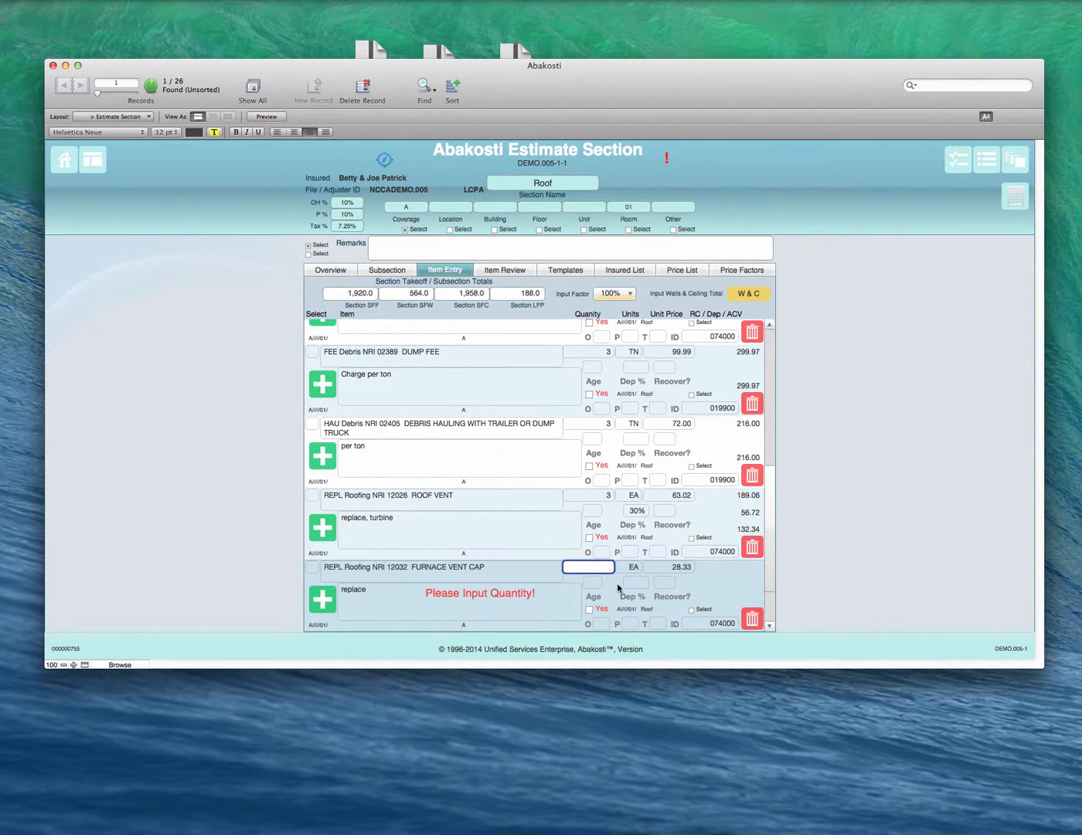
Step: Set the furnace vent cap's depreciation to 35%, leaving its quantity blank
click(636, 583)
click(558, 570)
click(742, 578)
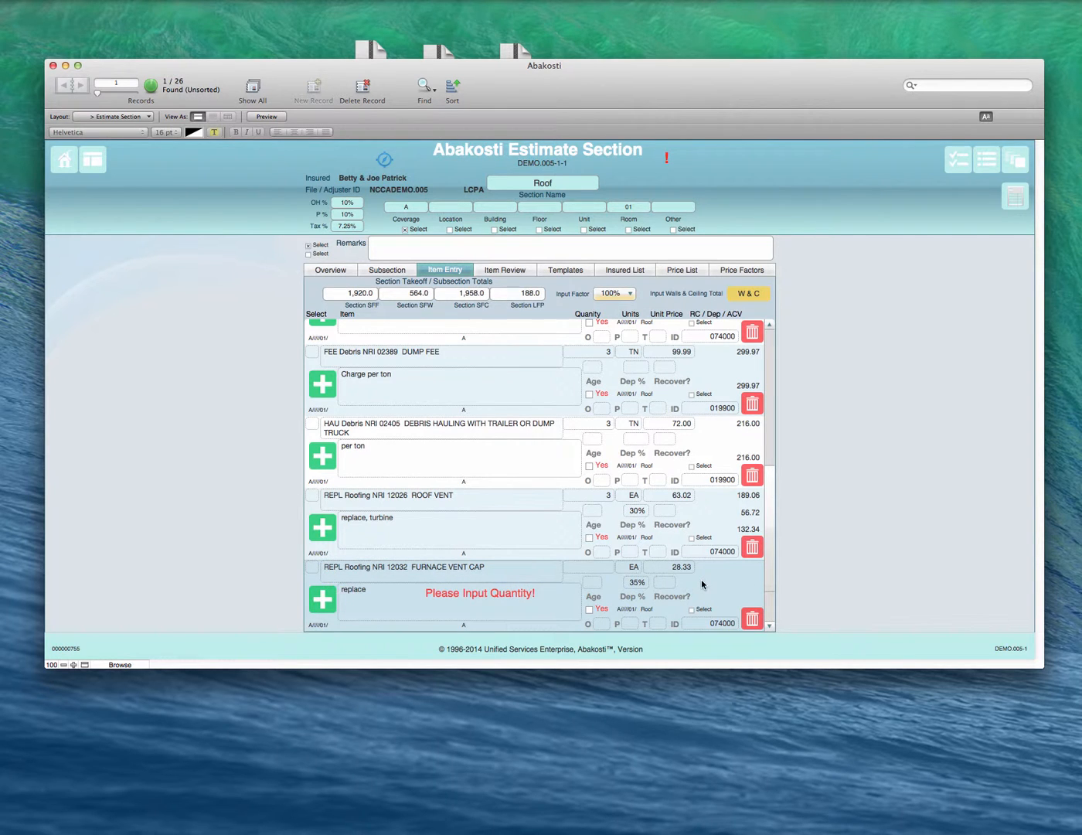
Step: Review the Roof items, preview the current section's Detail Estimate and return to item entry
click(531, 267)
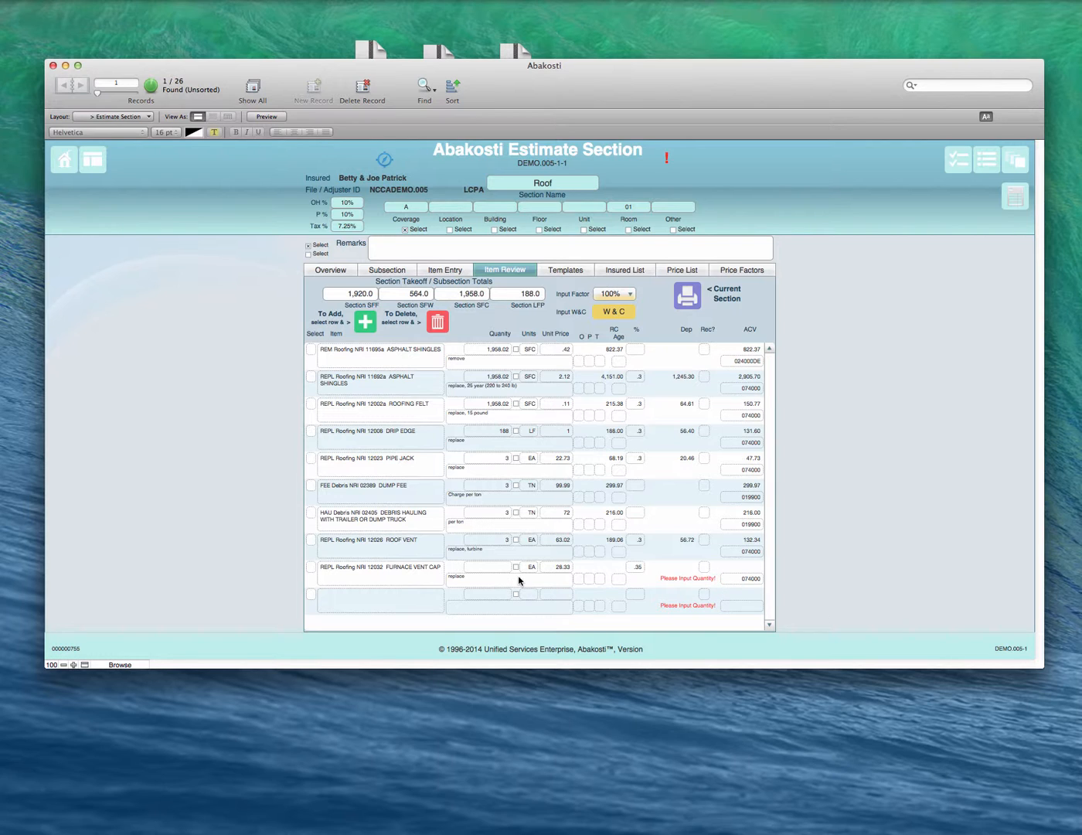
click(489, 582)
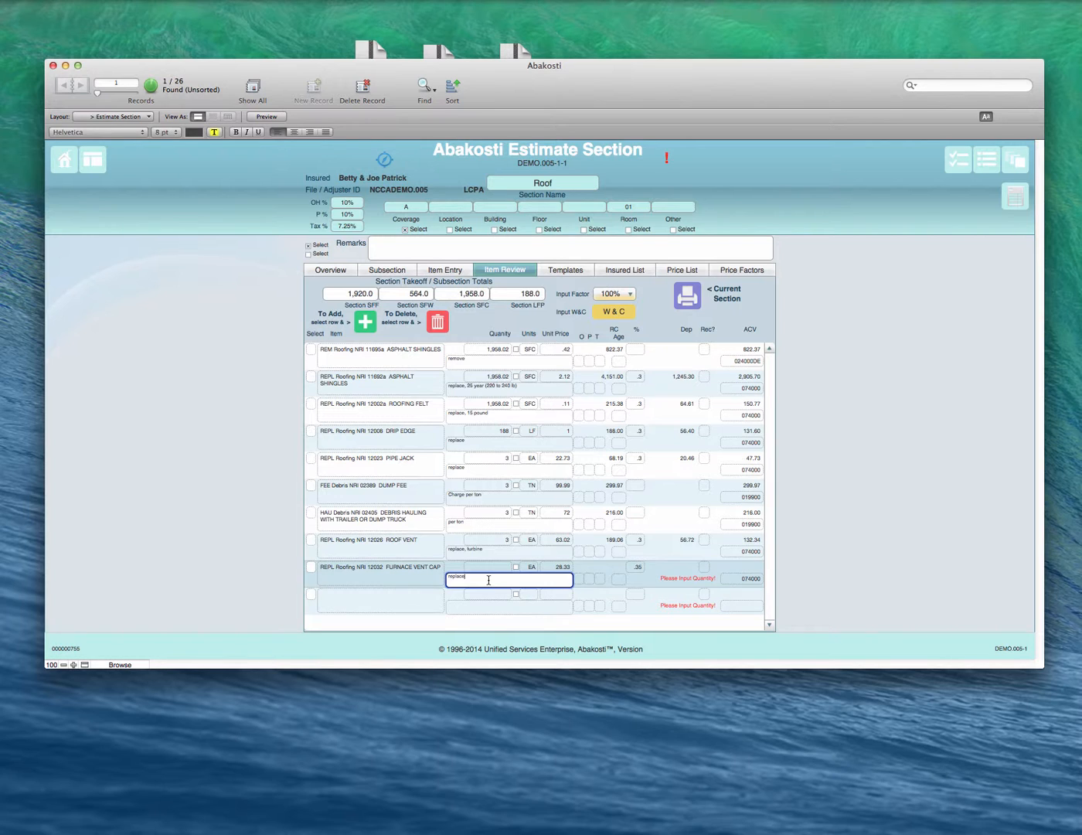
click(714, 304)
click(625, 286)
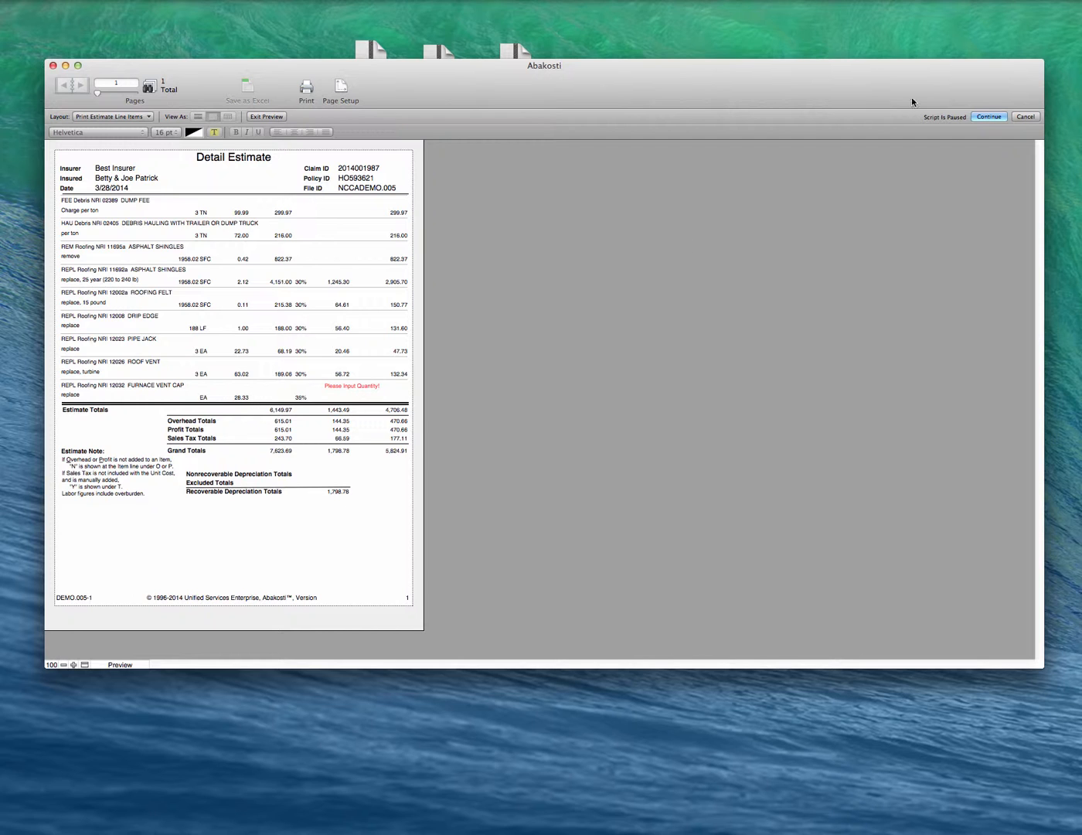
click(989, 117)
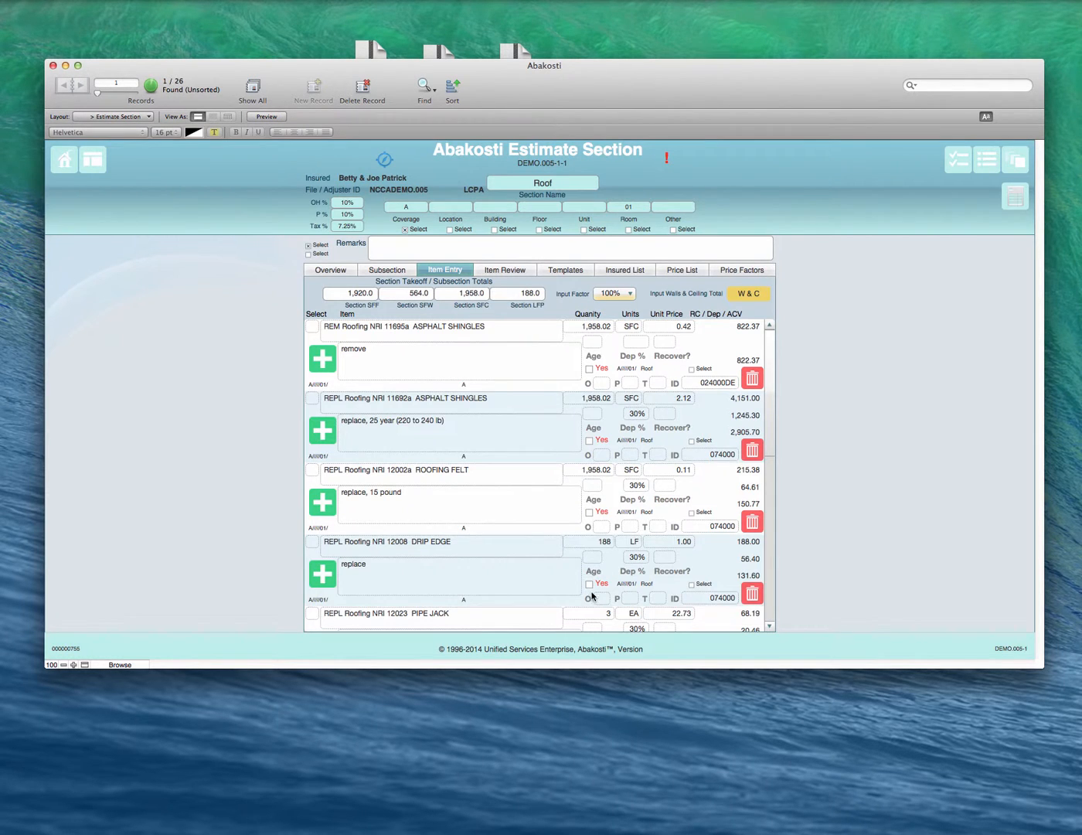
Step: In the item review, set the furnace vent cap's quantity to 1 and keep EA as its unit
scroll(579, 580, down, 5)
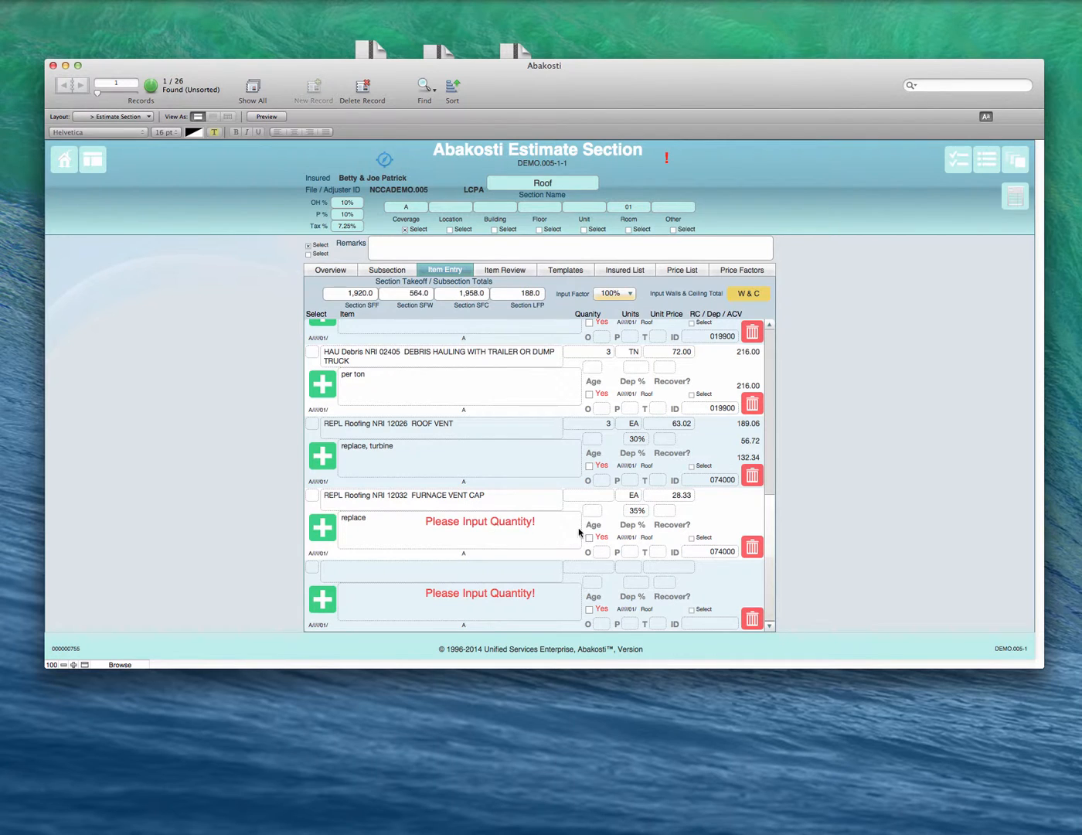
click(500, 271)
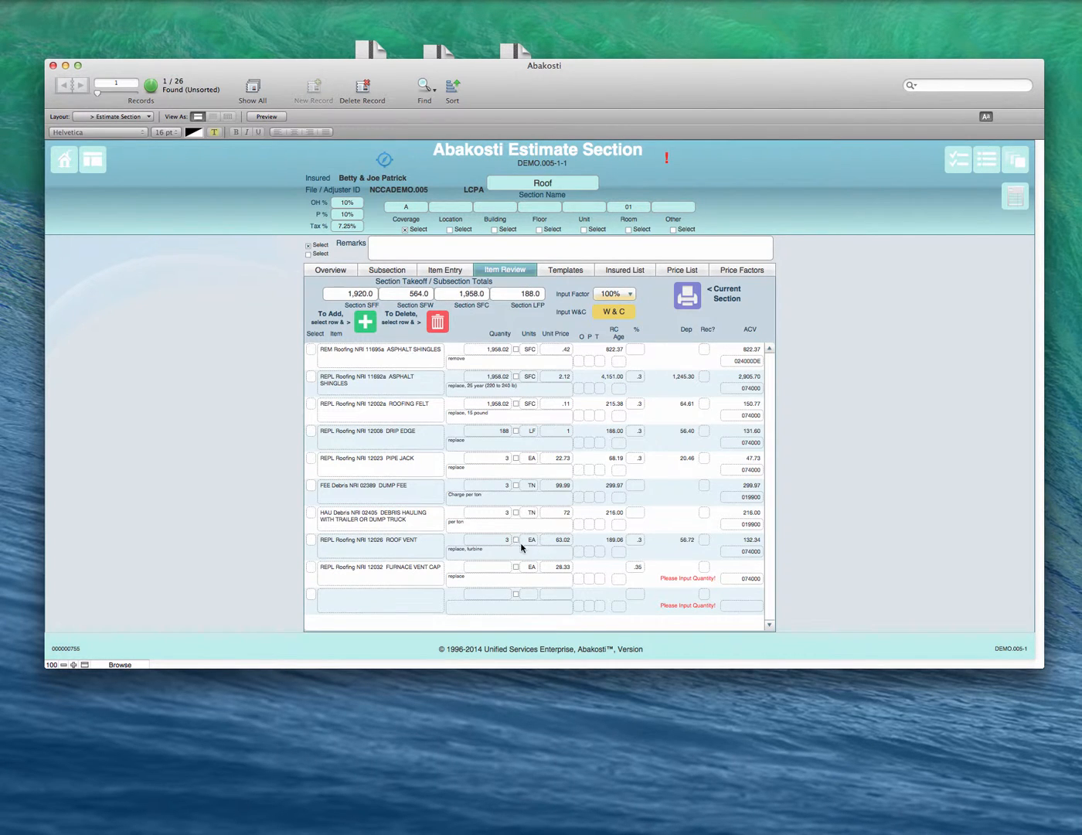
click(499, 569)
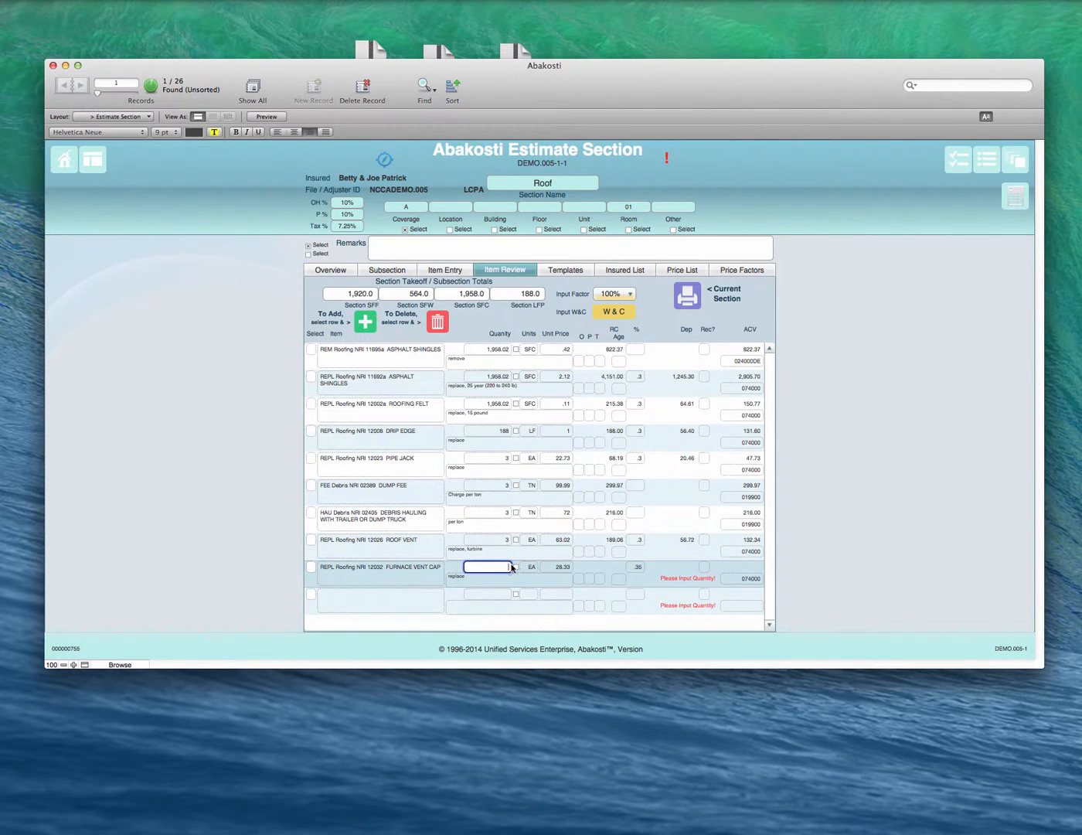
click(531, 566)
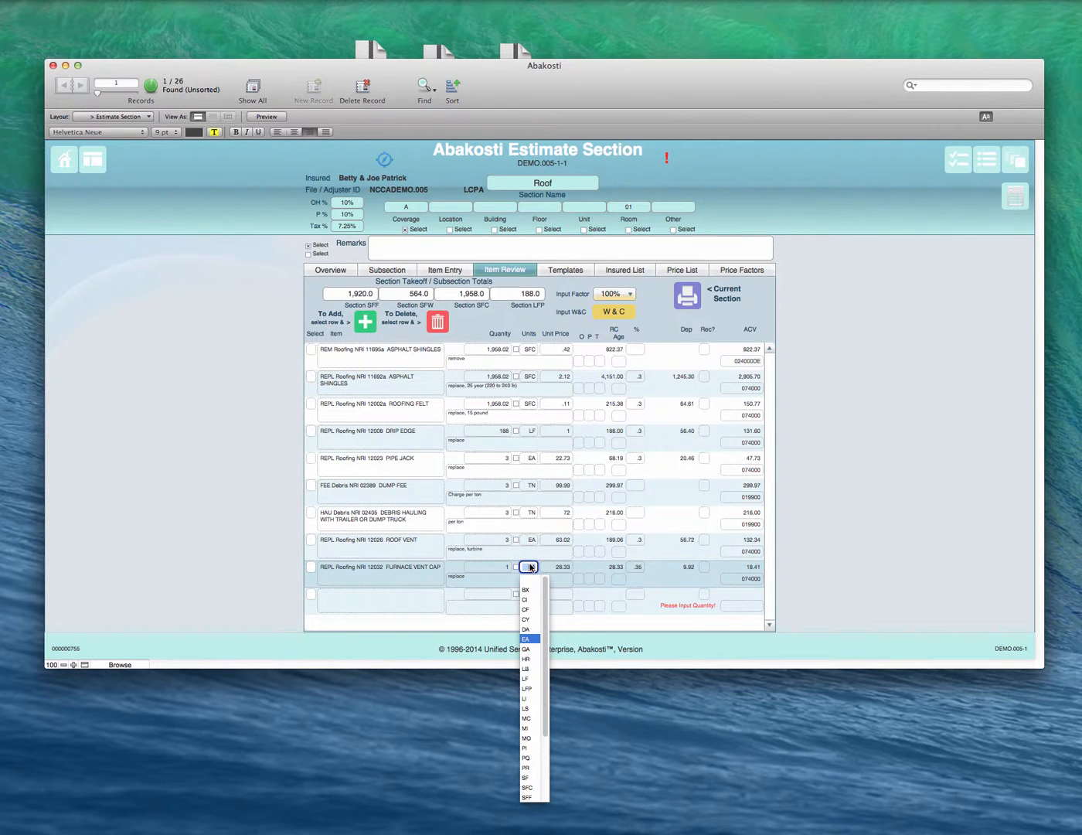
click(701, 575)
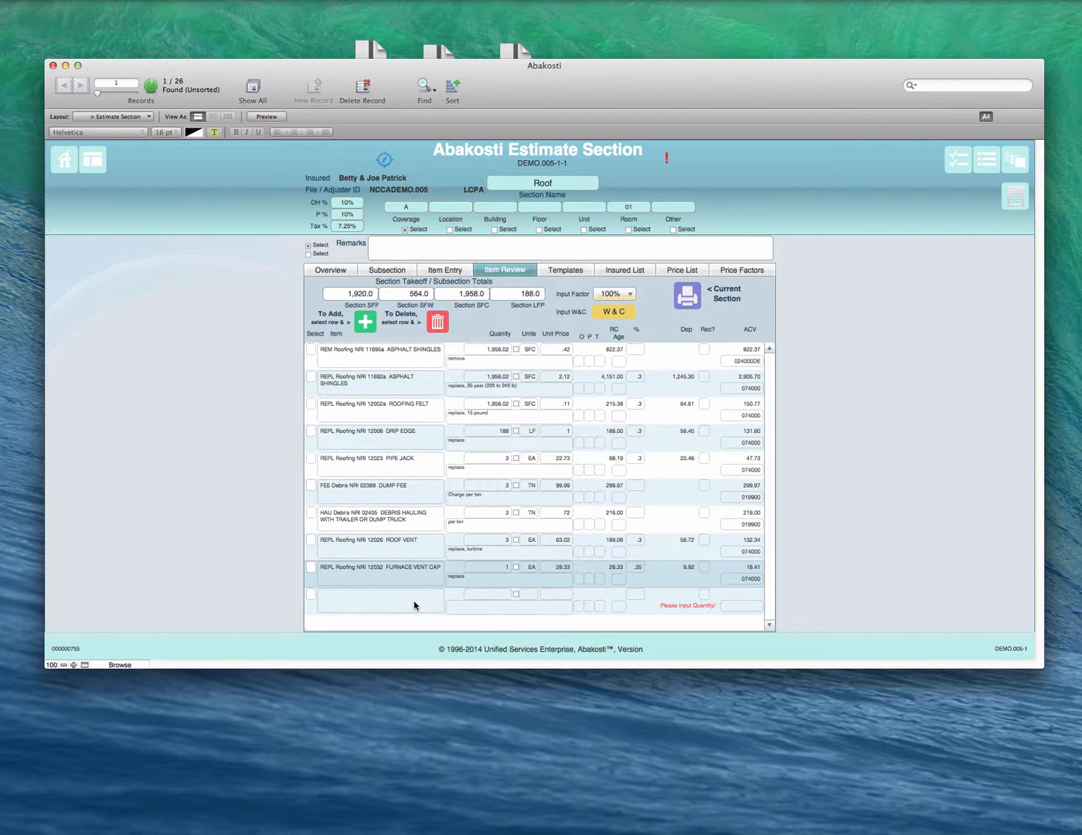
click(627, 602)
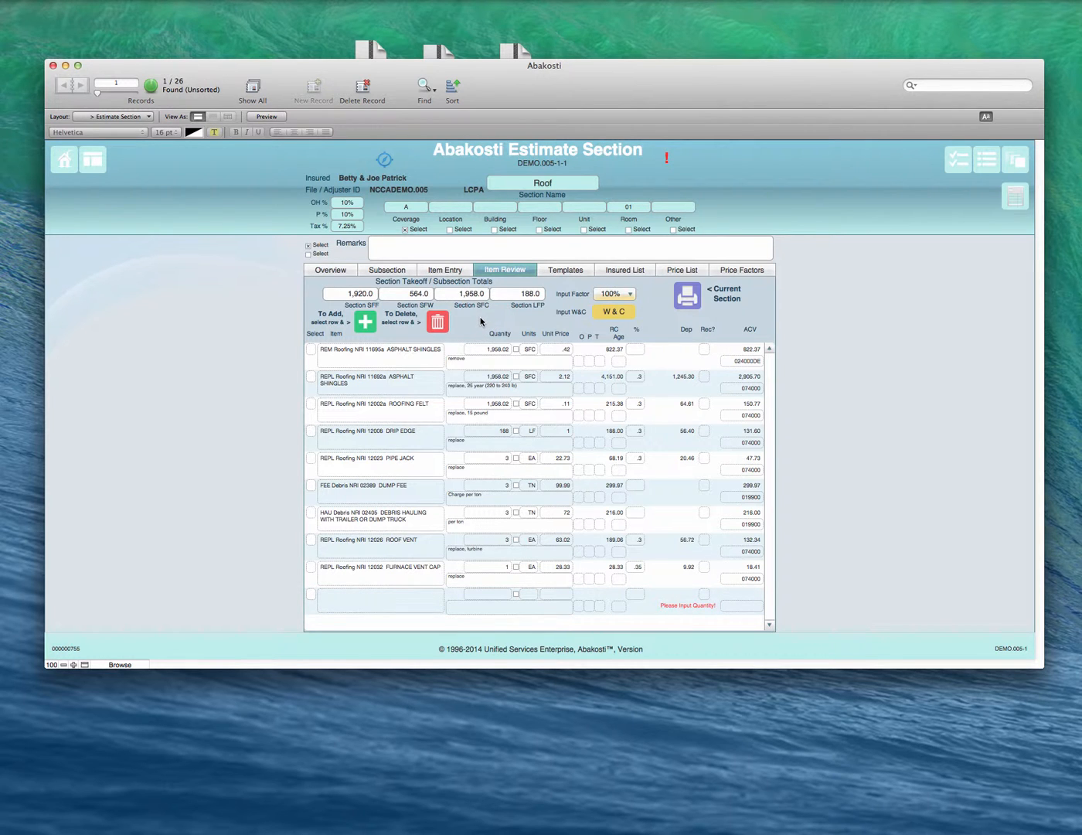
click(334, 599)
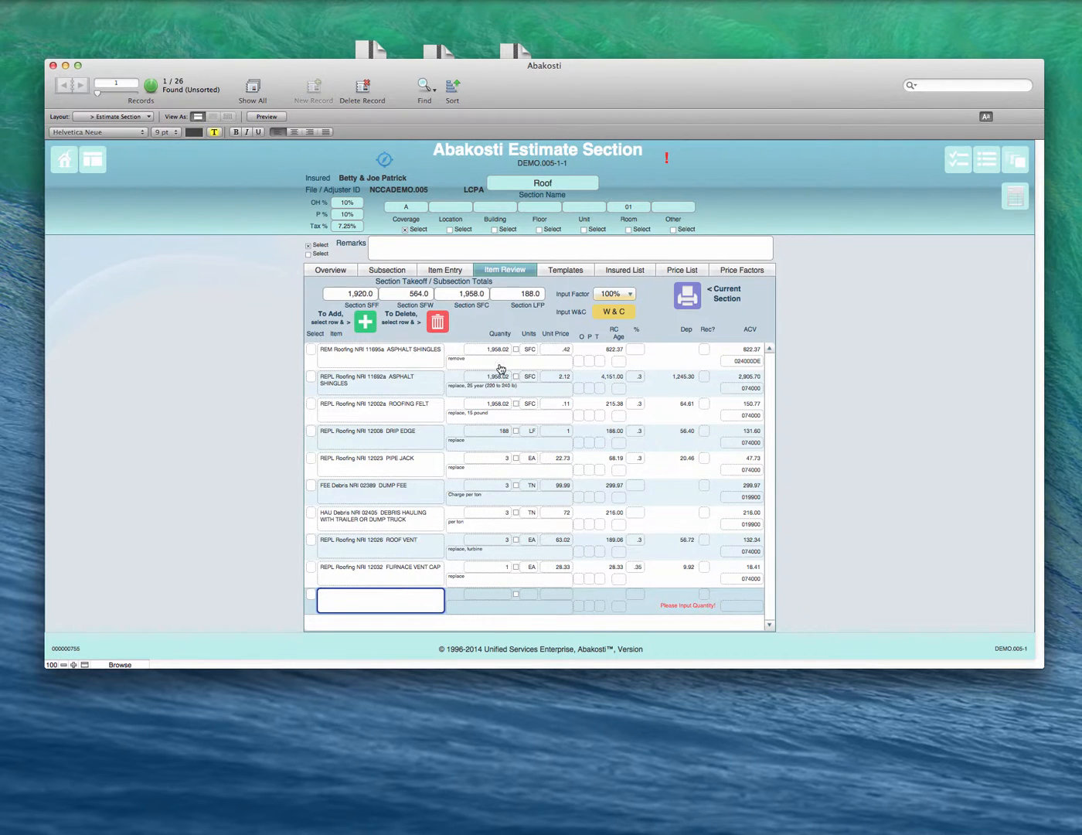
click(482, 316)
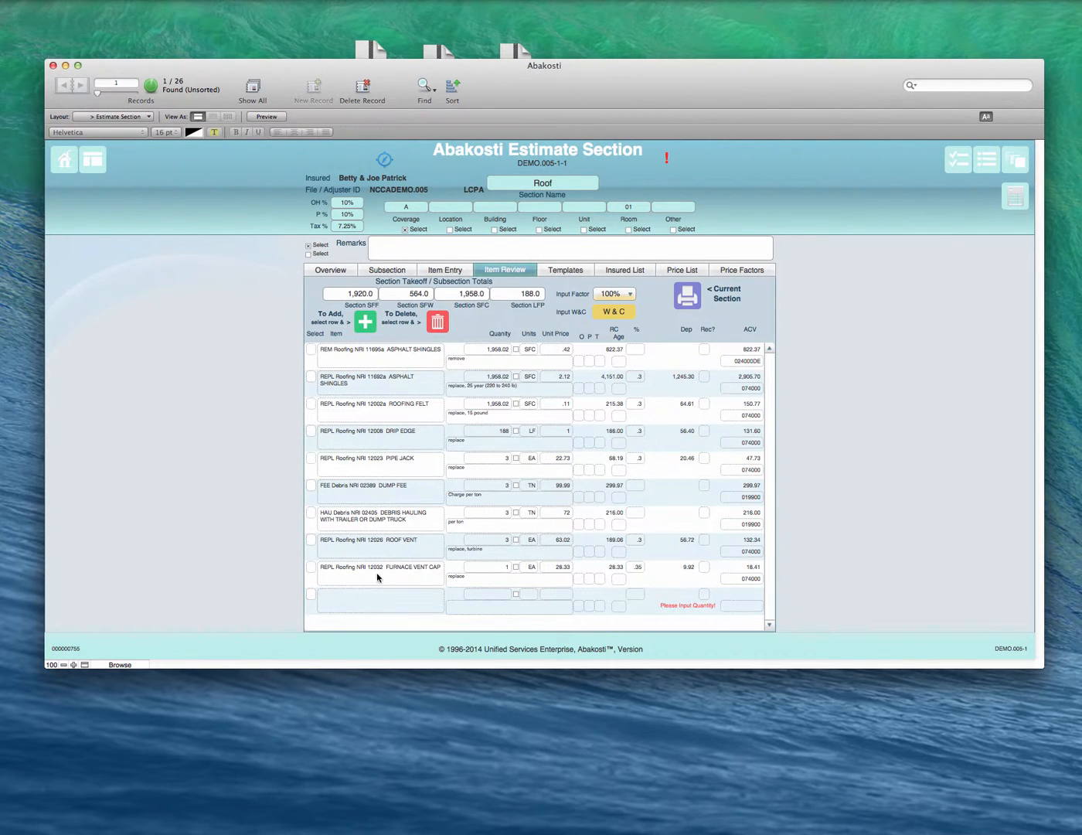
Step: Fill the blank item review row with NRI 12016 CHIMNEY SAW-KERF FLASHING from the Craftsman Price List
click(348, 593)
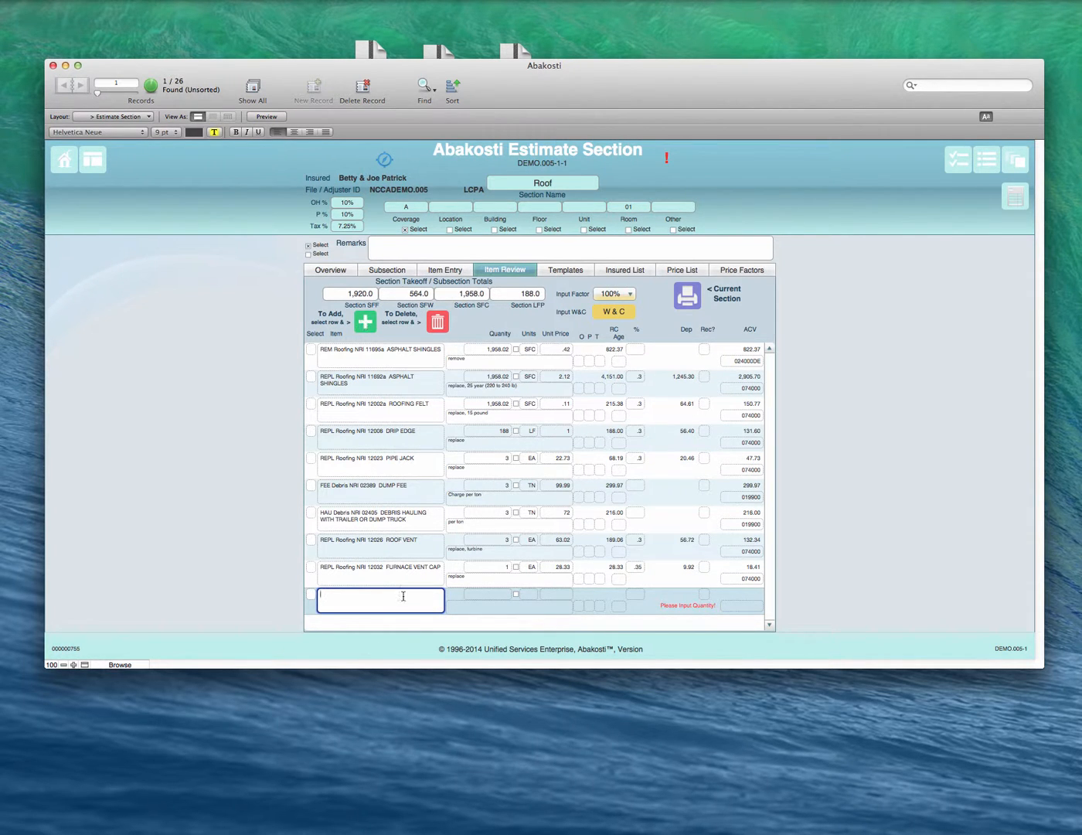
click(361, 322)
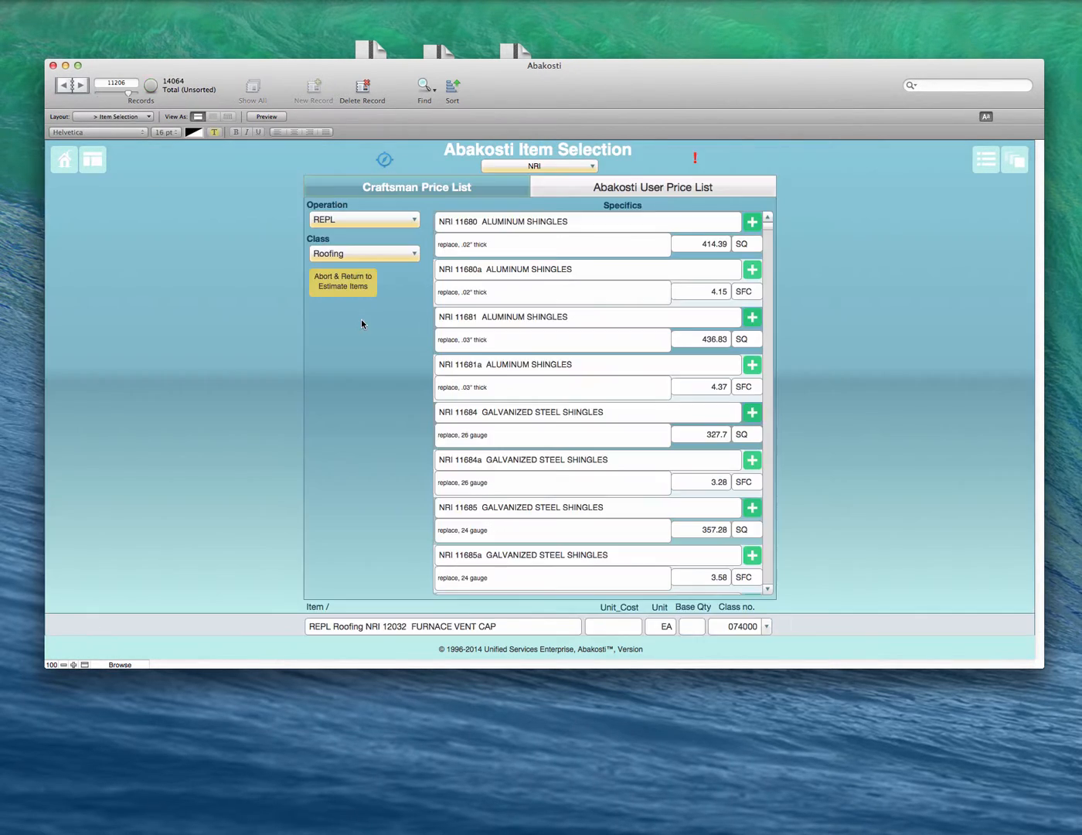
scroll(541, 332, down, 5)
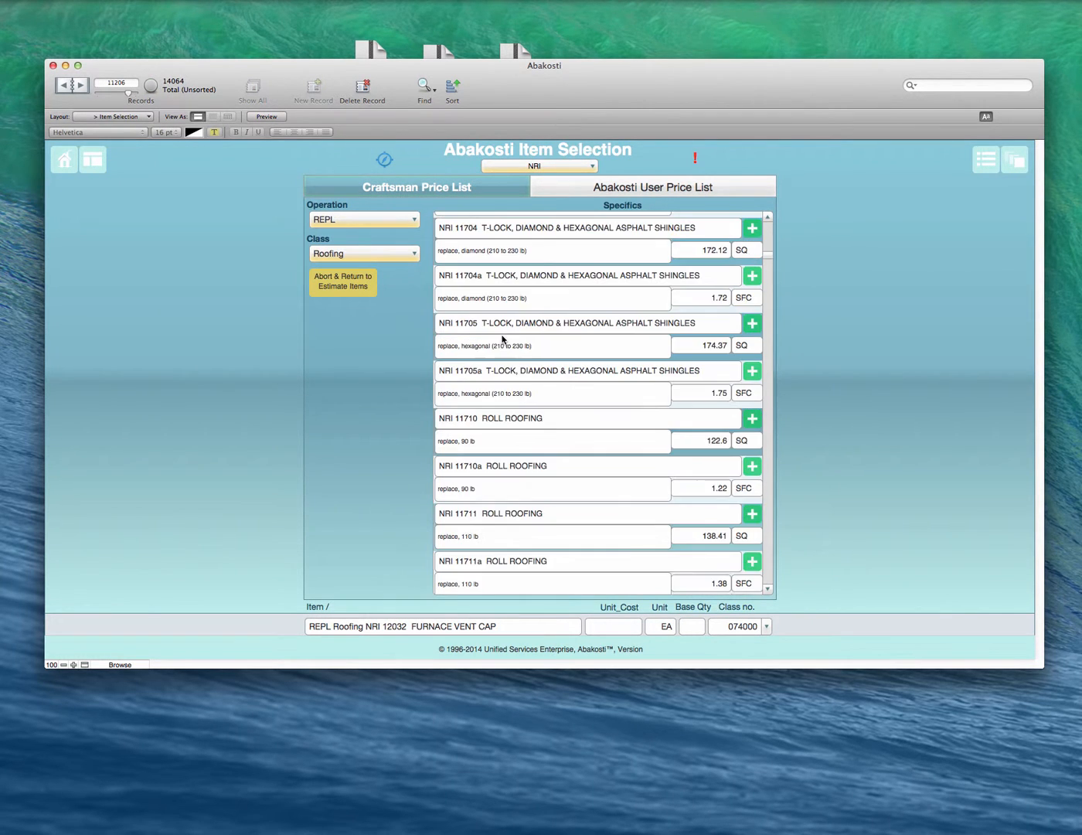
scroll(509, 421, down, 20)
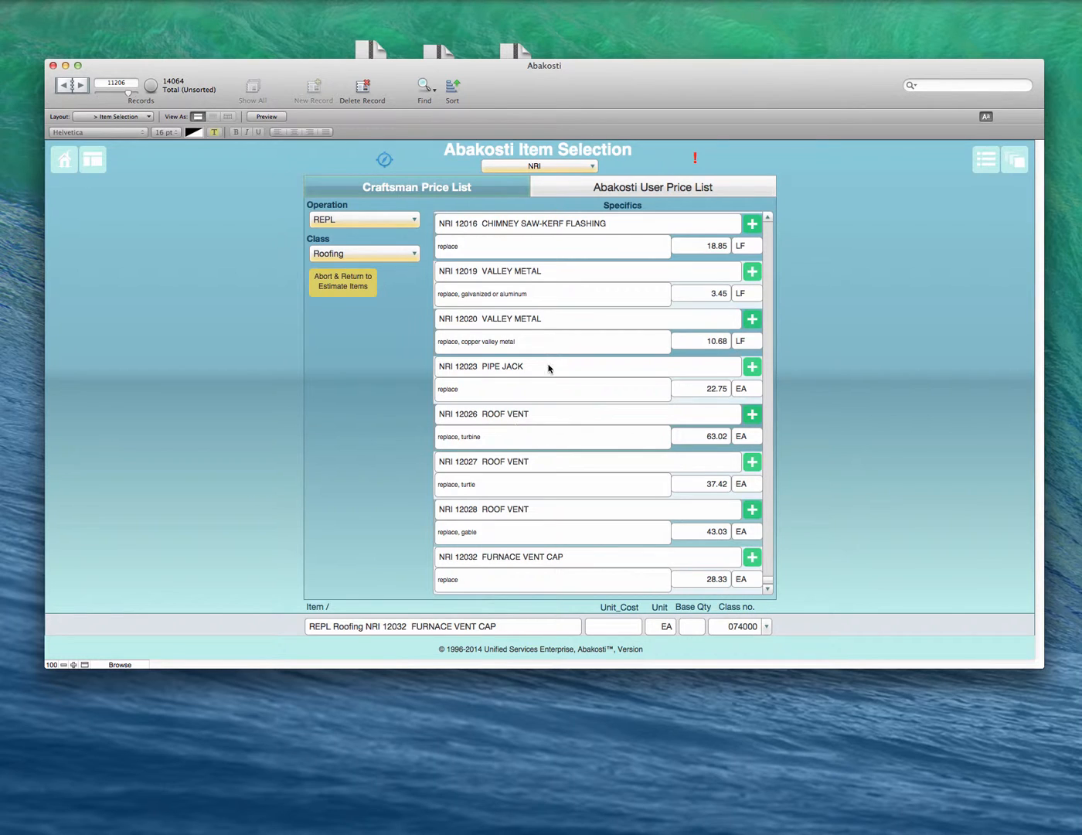
scroll(541, 344, up, 2)
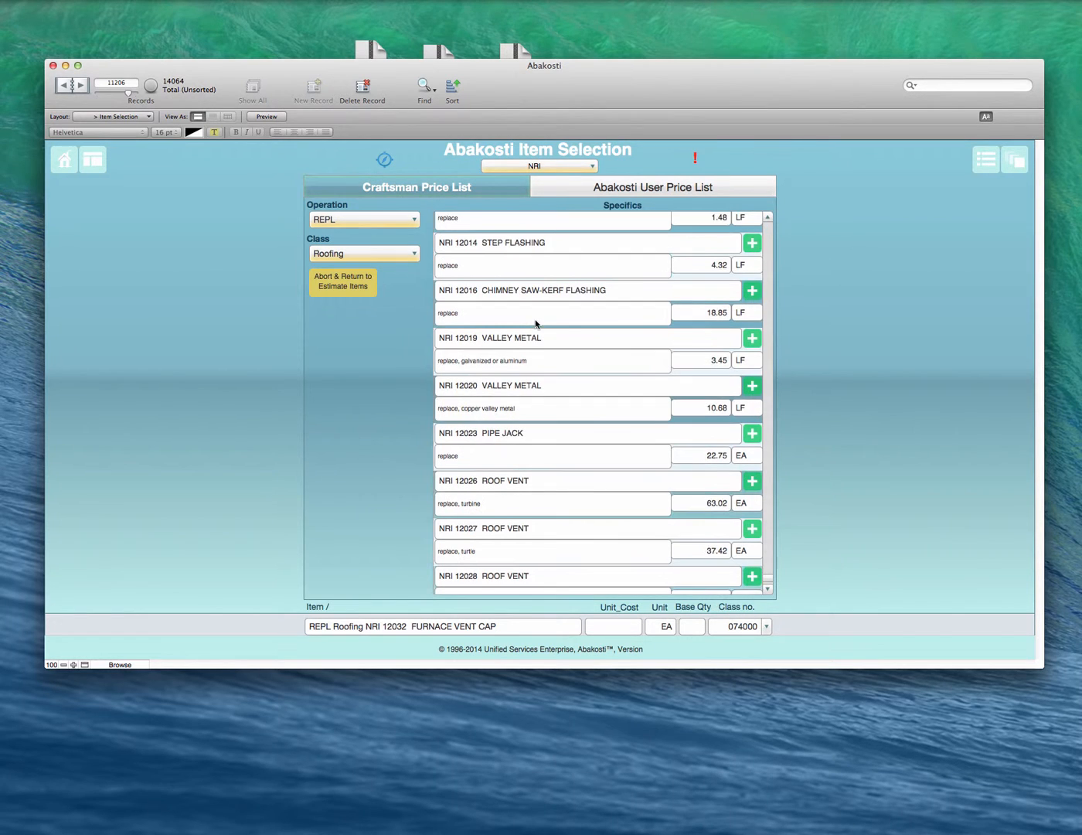
click(752, 293)
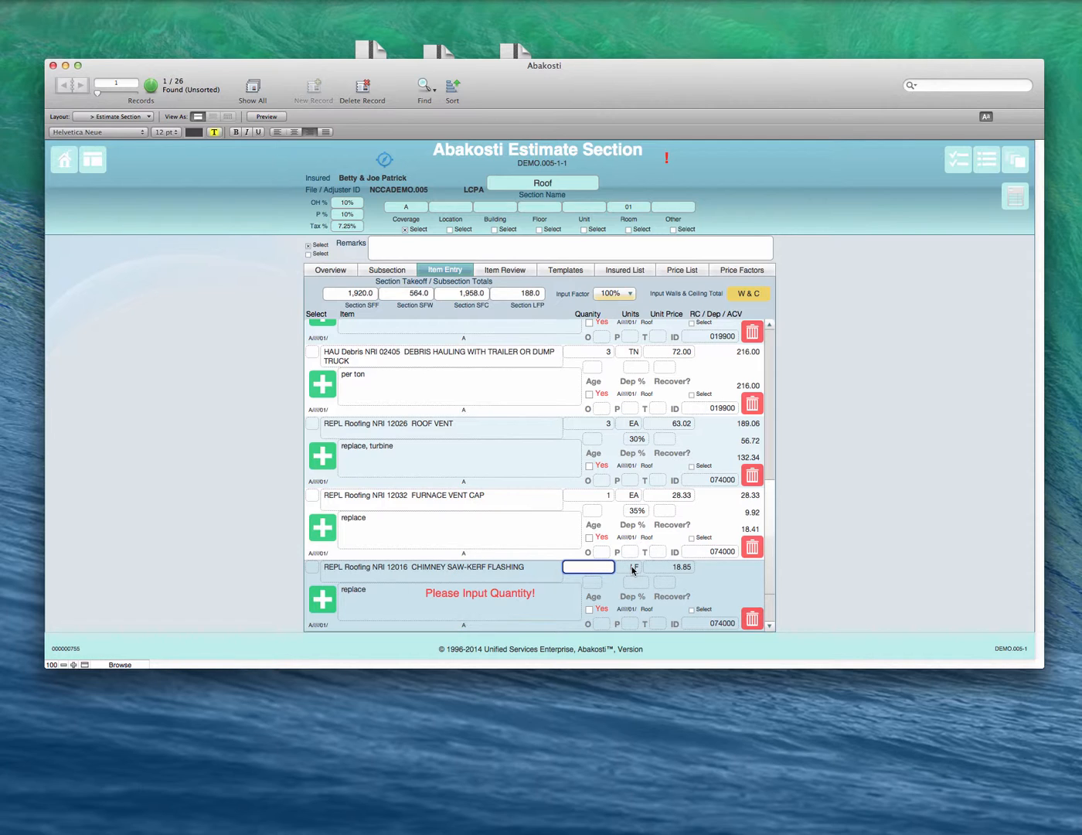
Step: Give the chimney saw-kerf flashing a quantity of 20 and 25% depreciation, and return to the item review
click(546, 571)
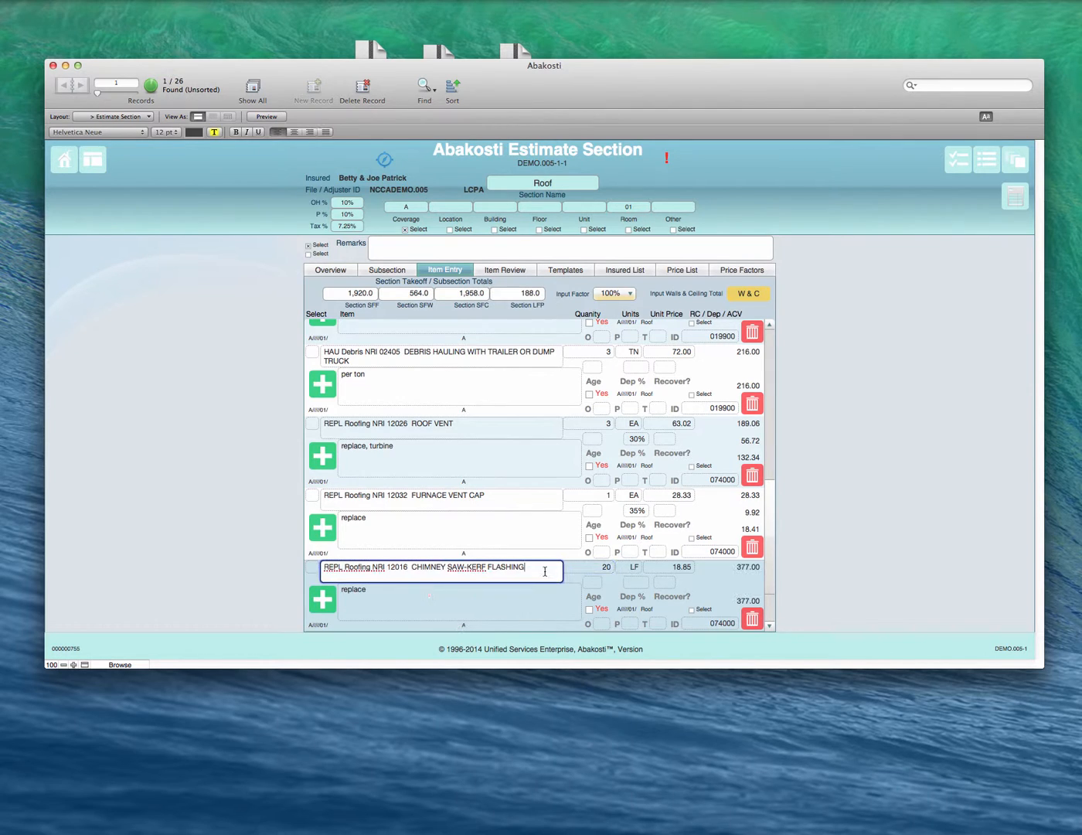
click(636, 582)
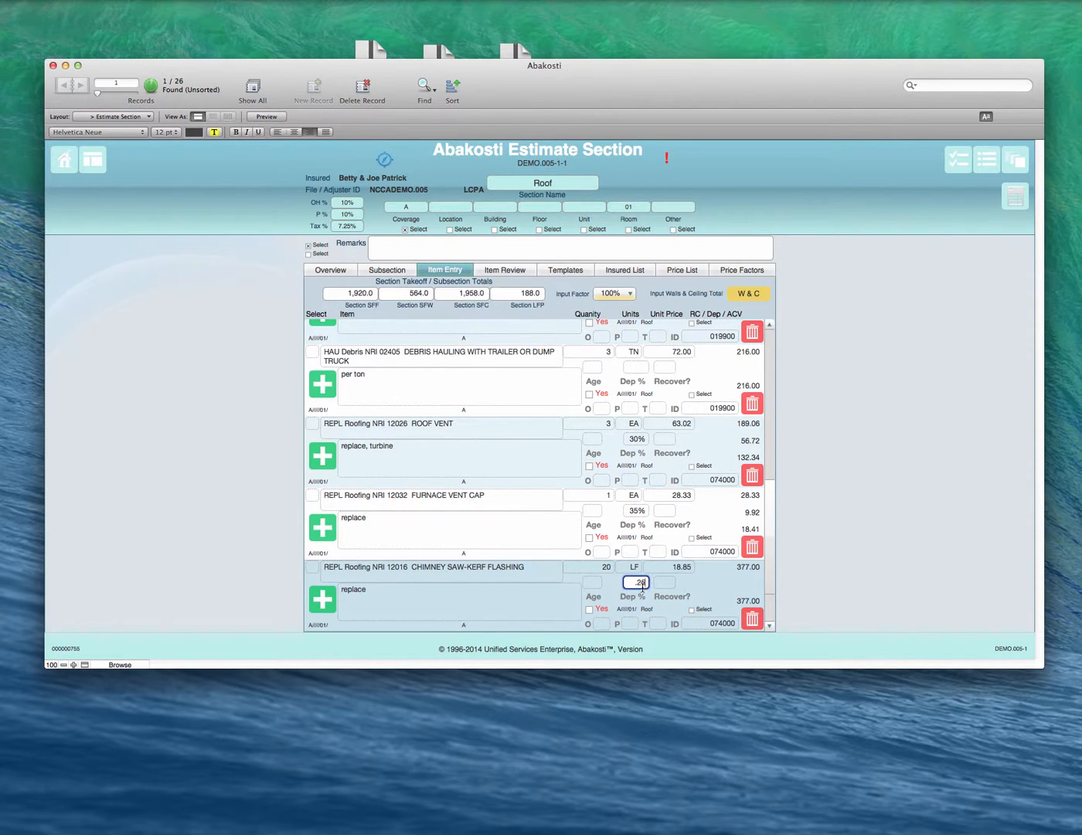
click(538, 597)
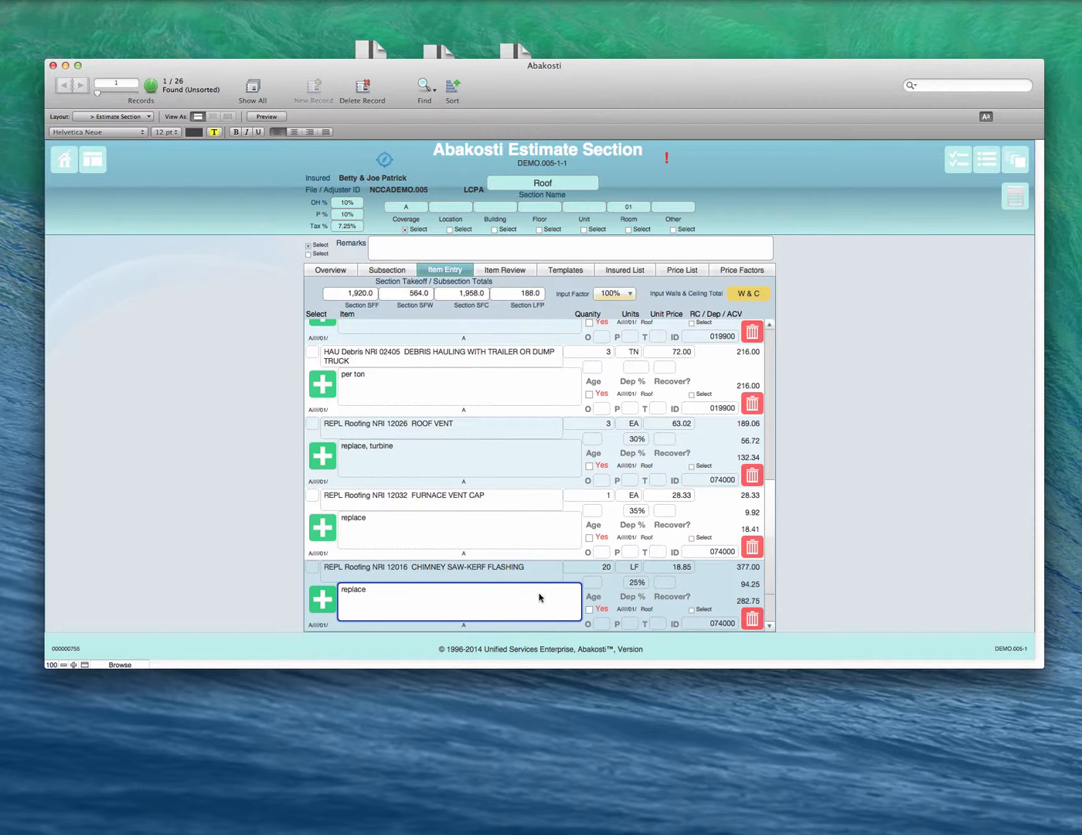
click(530, 270)
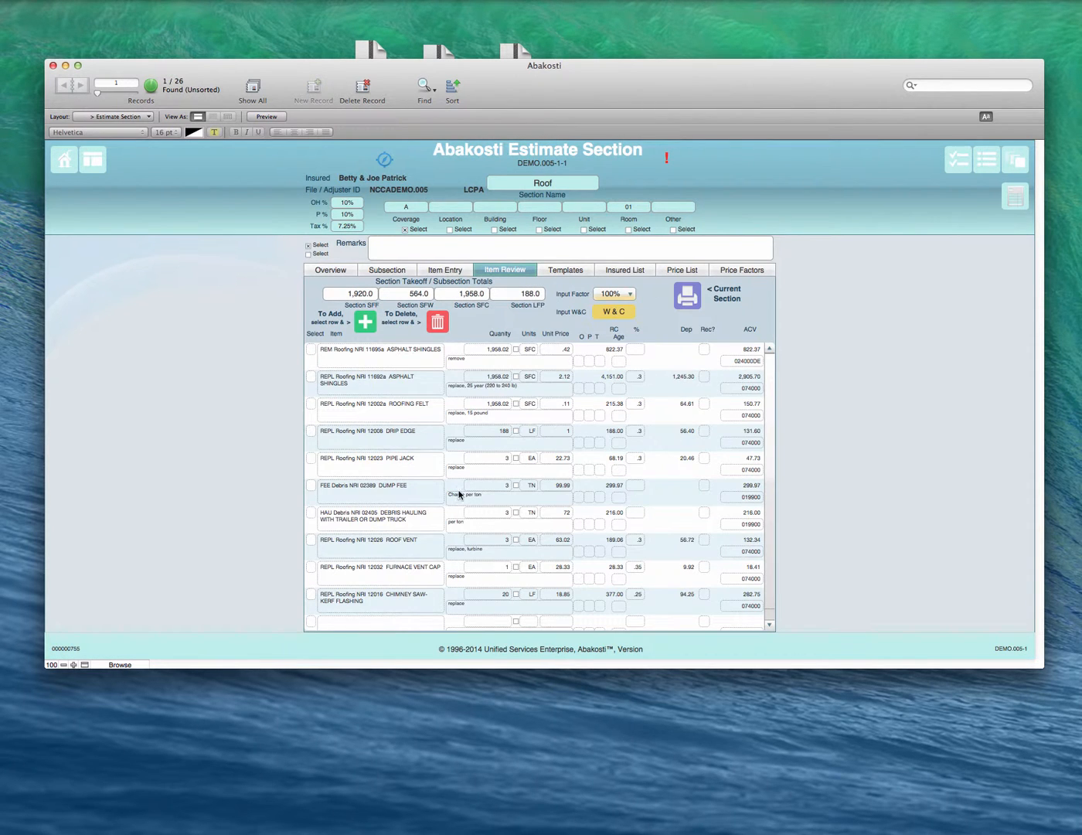
Step: Delete the NRI 12016 CHIMNEY SAW-KERF FLASHING row from the Roof section's item review
scroll(459, 494, down, 1)
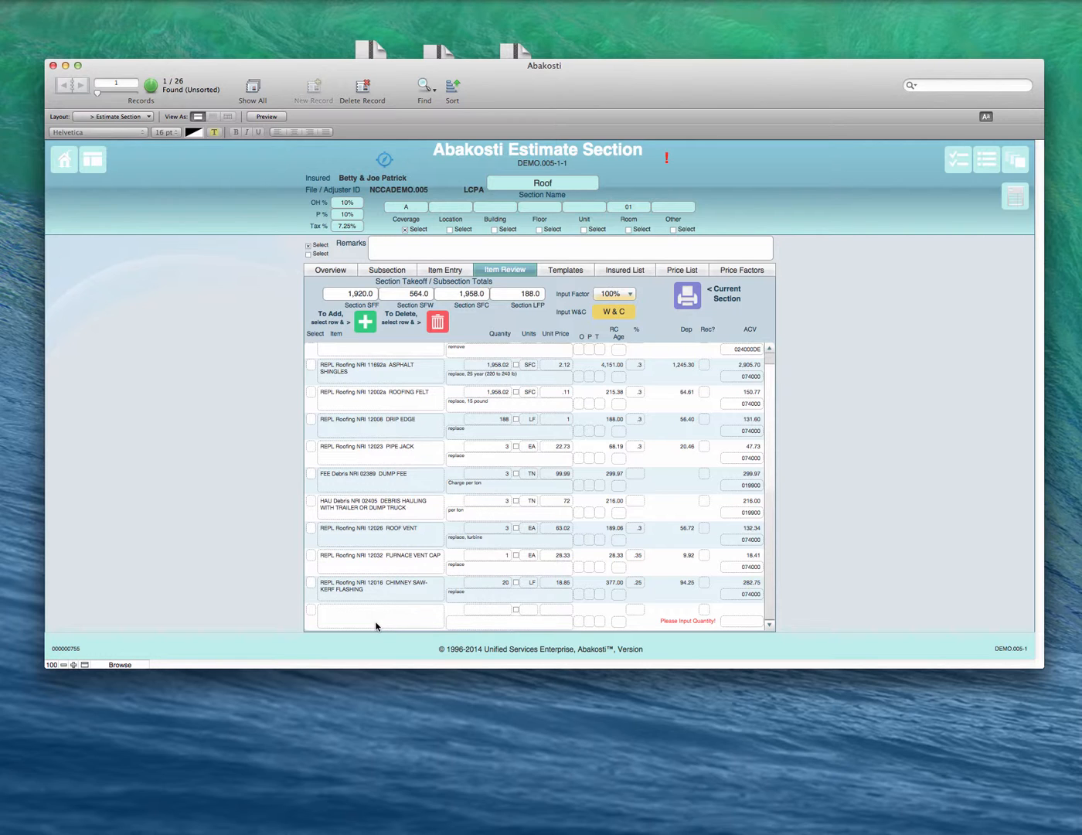
click(387, 586)
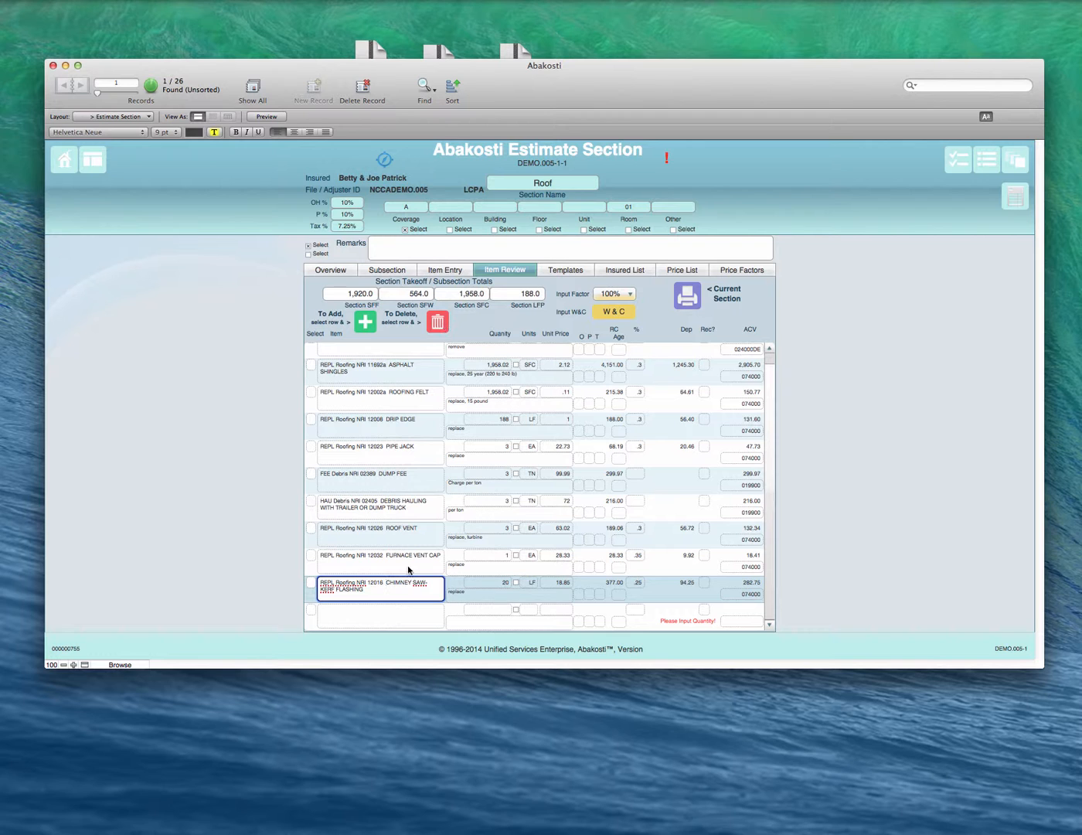
click(437, 323)
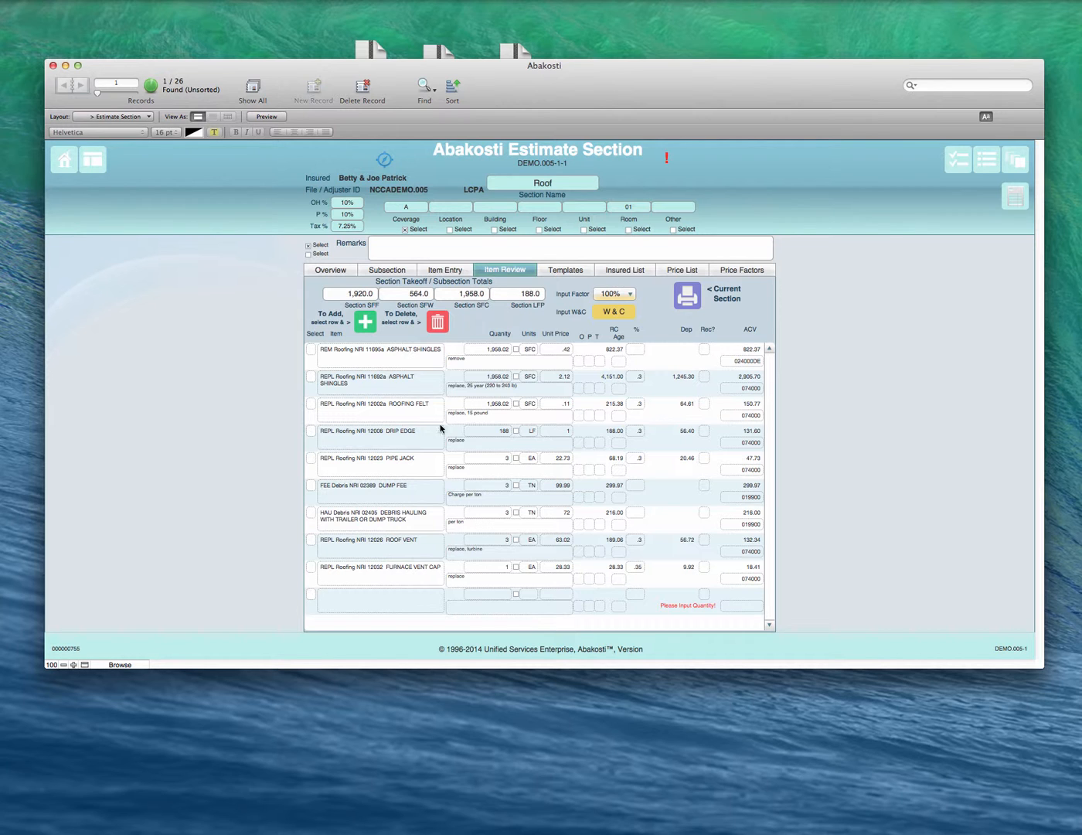
Step: In the System Defaults, set the delete warning for estimate items to Yes, and return to the Estimate Section's item review
click(384, 159)
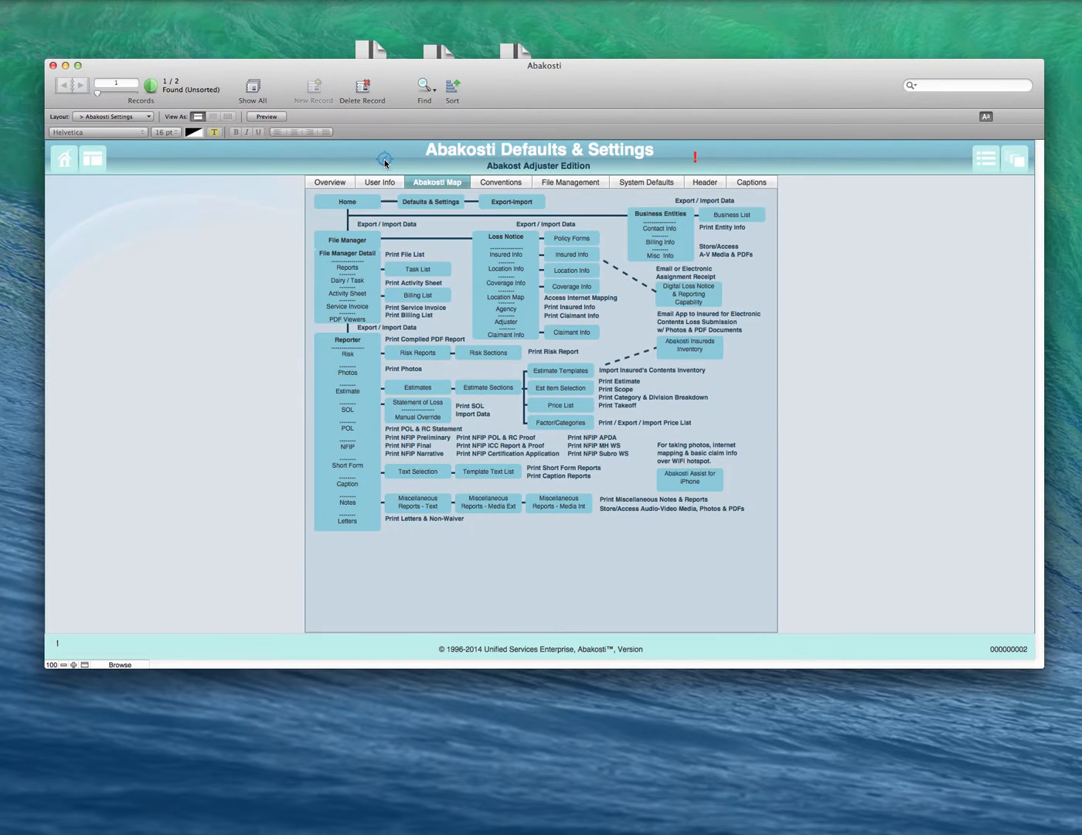
click(634, 183)
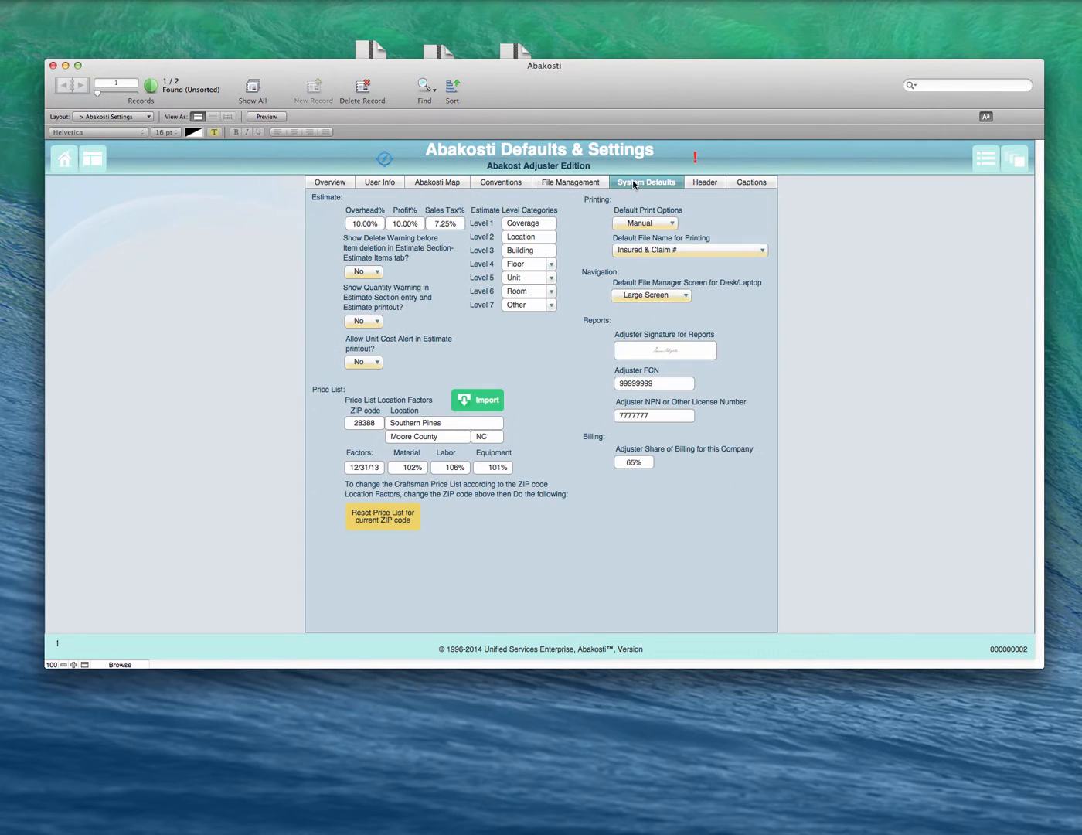
click(360, 272)
click(372, 265)
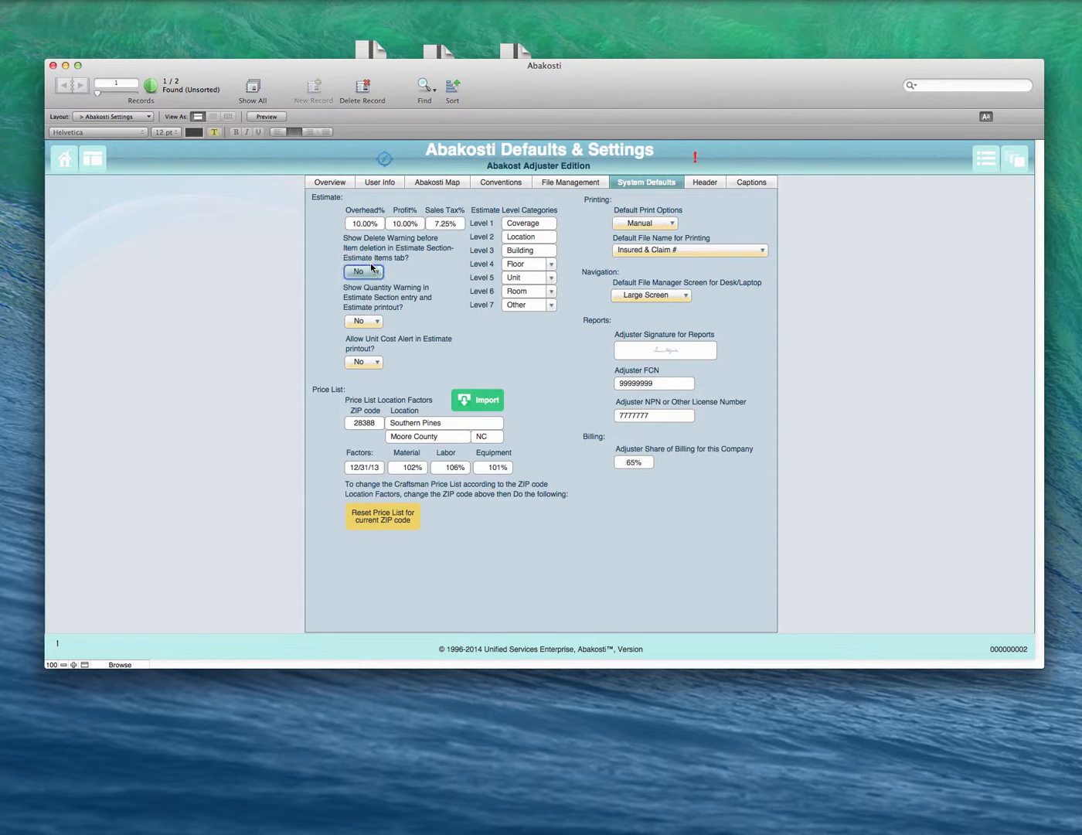
click(427, 184)
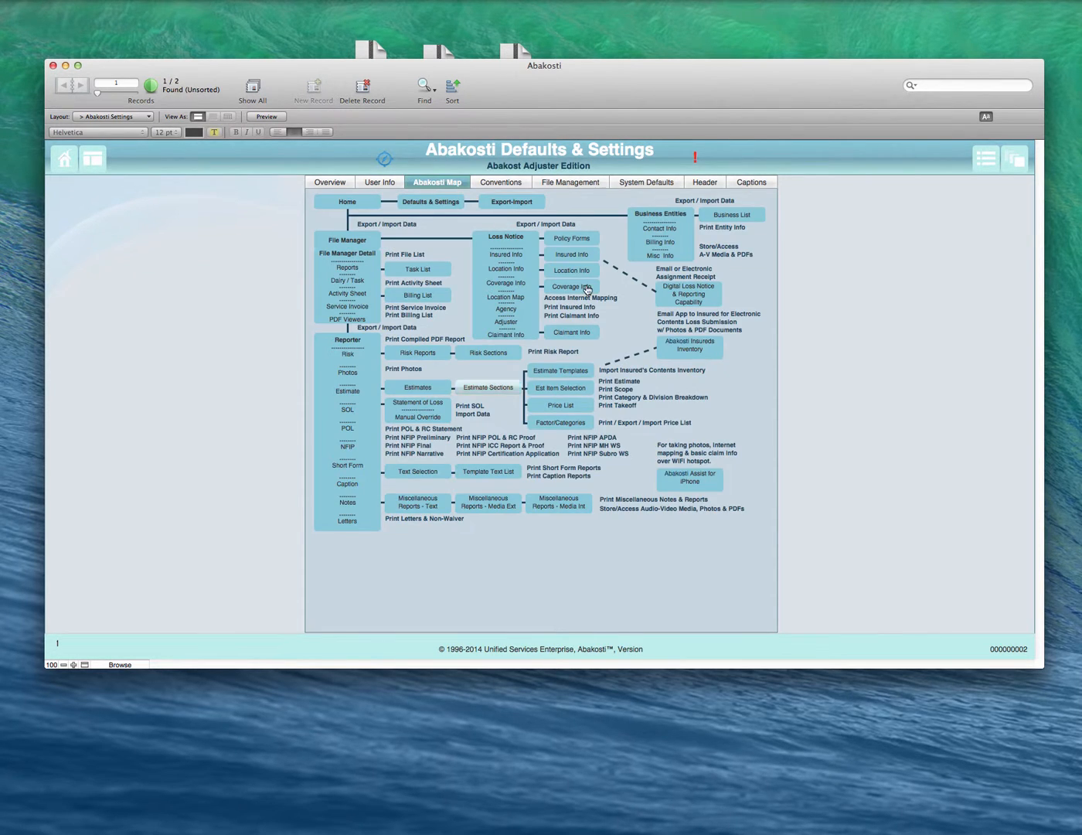
click(472, 387)
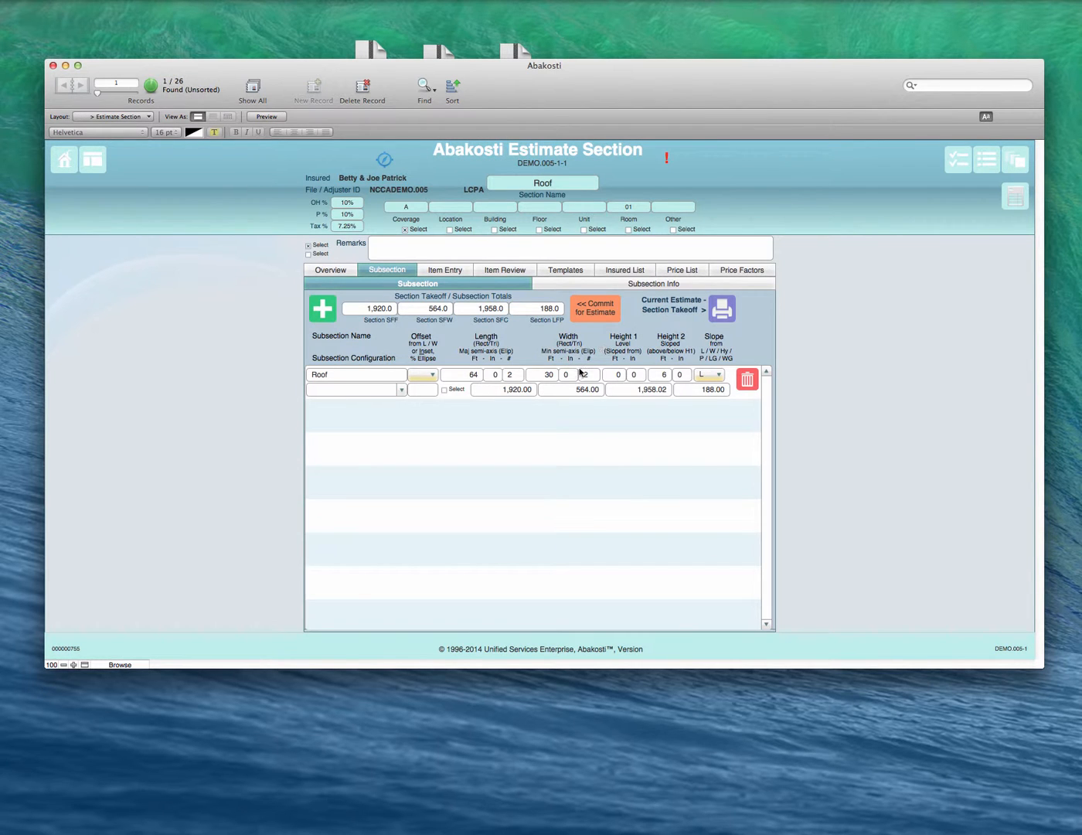
click(499, 271)
Step: Try deleting the FURNACE VENT CAP row to bring up the delete warning, cancel the deletion and let the script continue
click(362, 576)
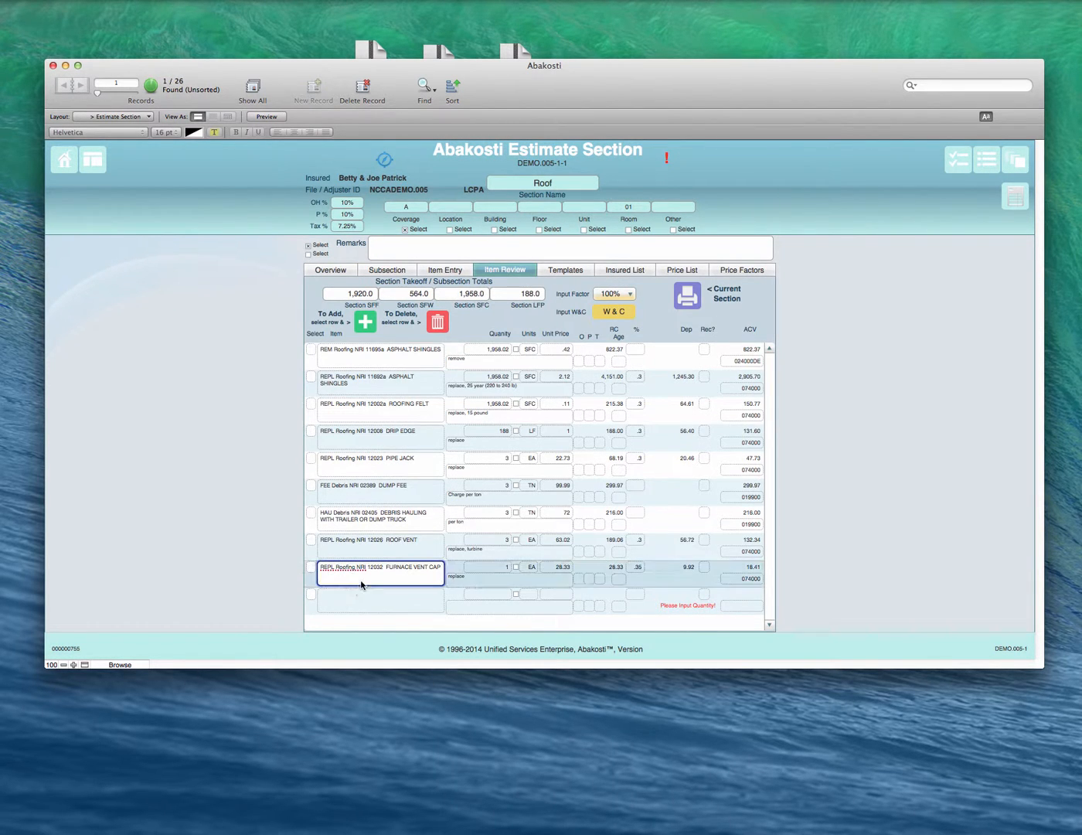
click(437, 318)
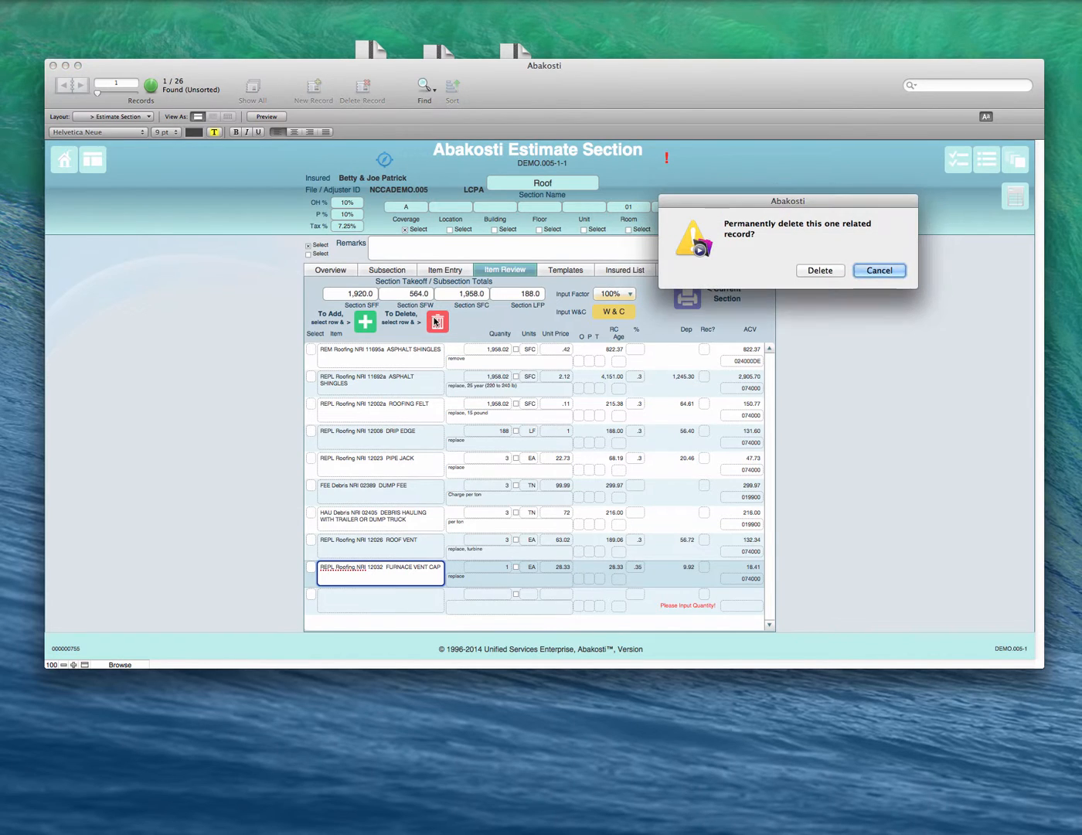
click(883, 271)
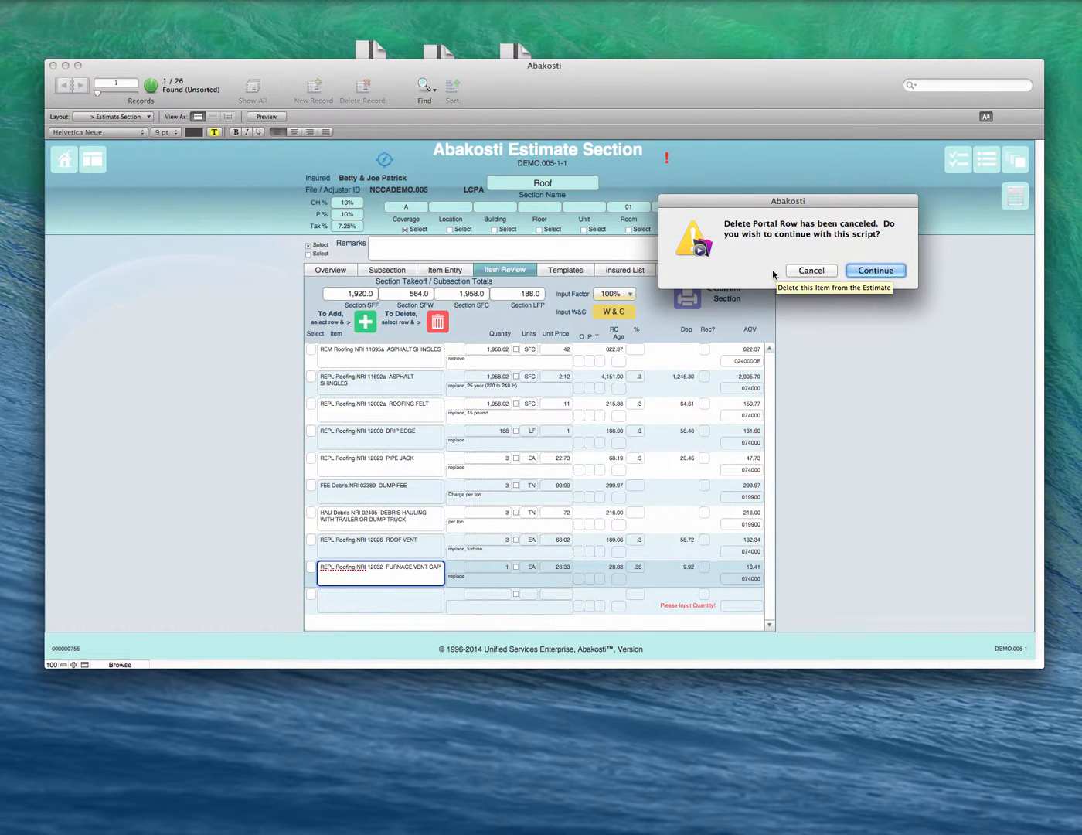
click(874, 270)
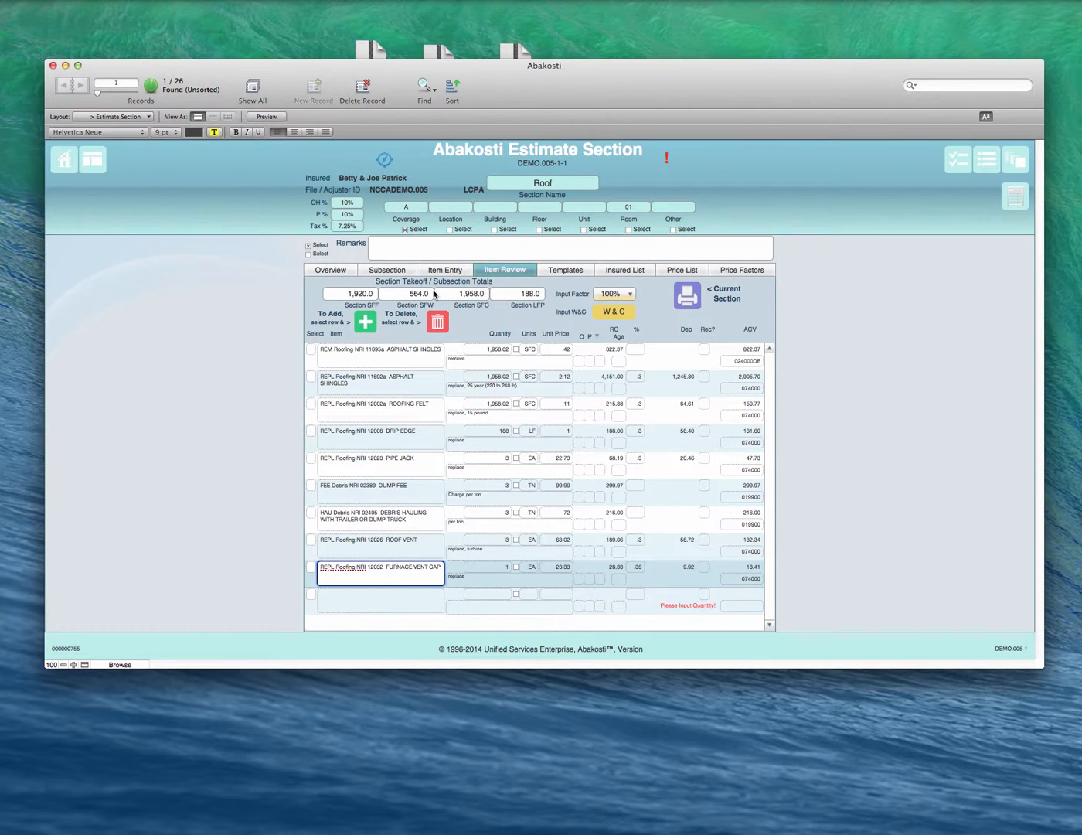
Step: Set the System Defaults' delete warning for estimate items back to No, and return to the Estimate Section's item review
click(384, 164)
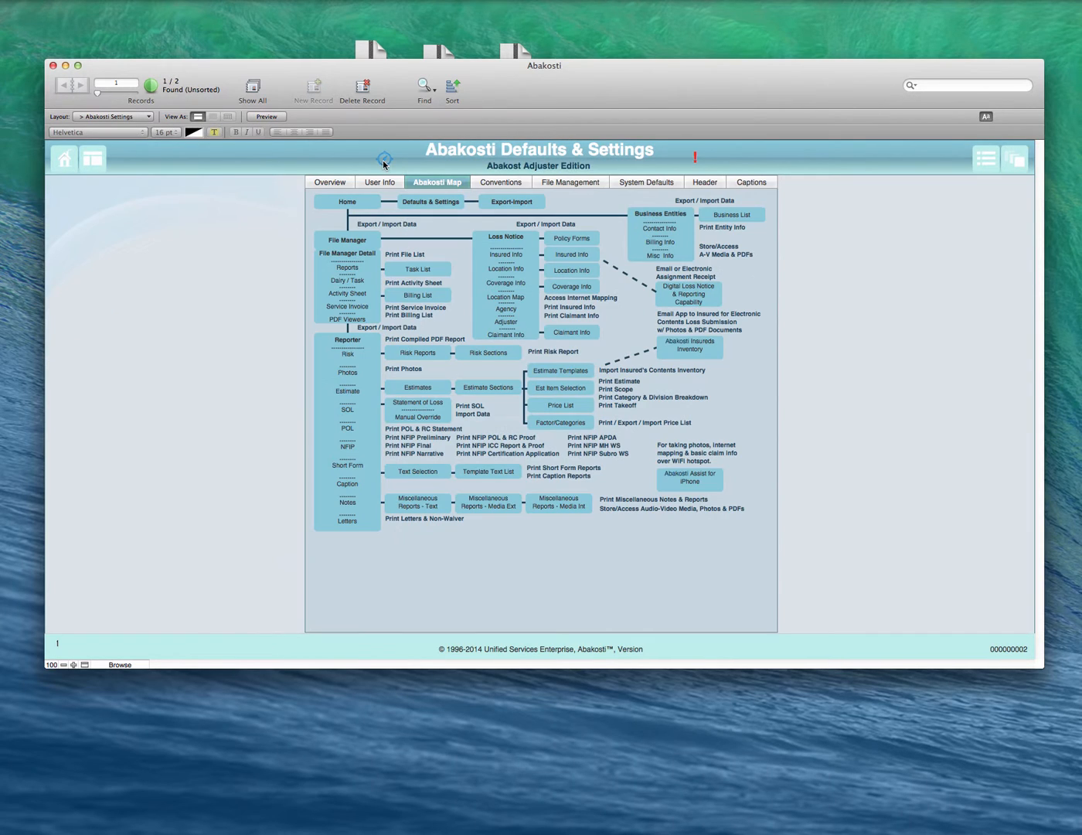
click(653, 182)
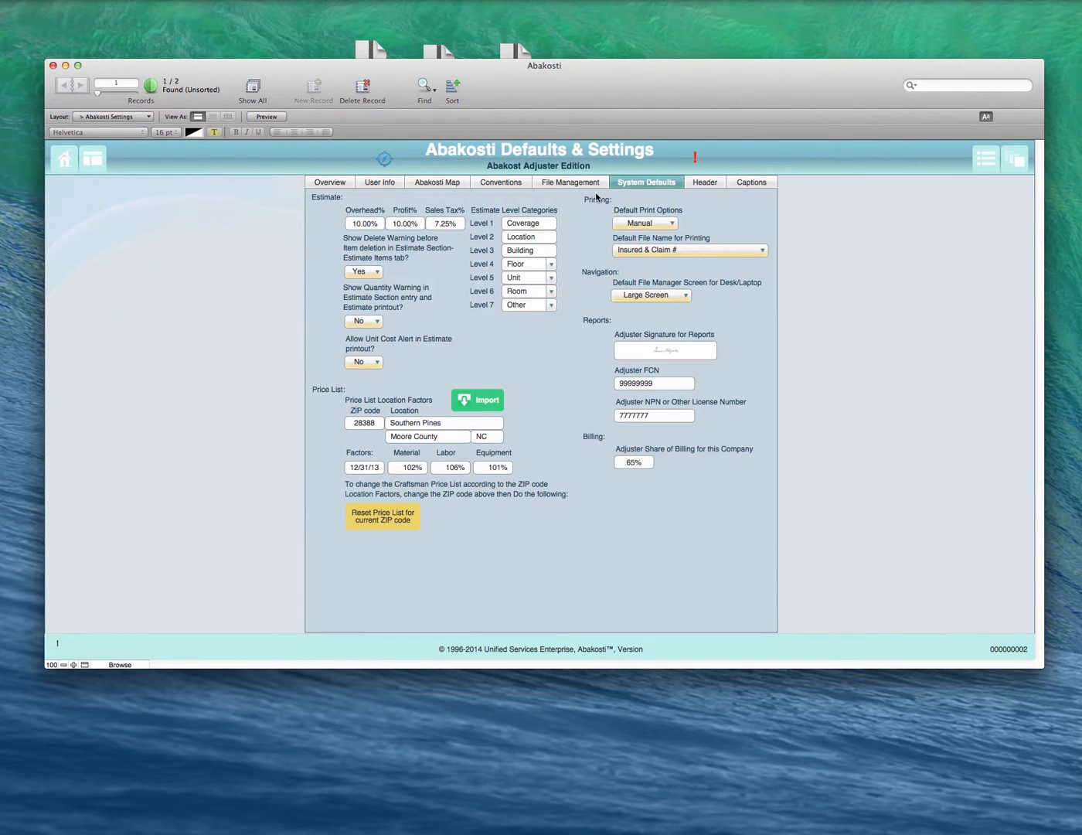
click(363, 272)
click(368, 286)
click(439, 182)
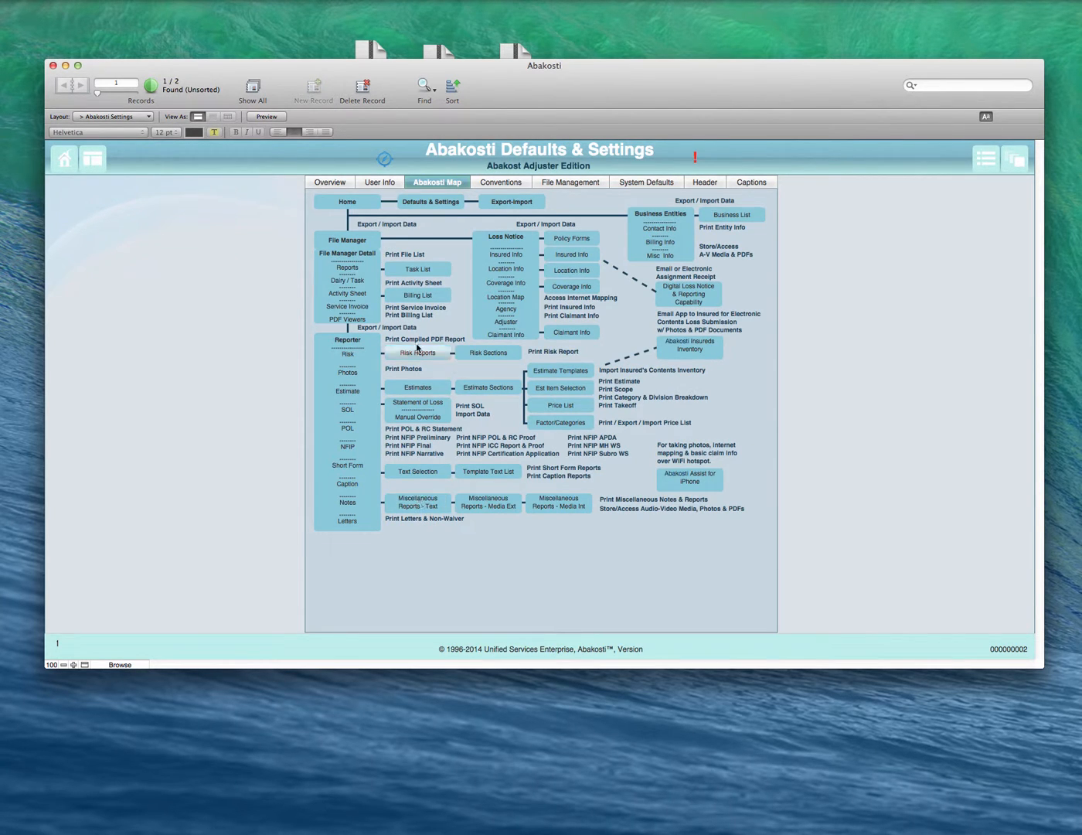
click(487, 388)
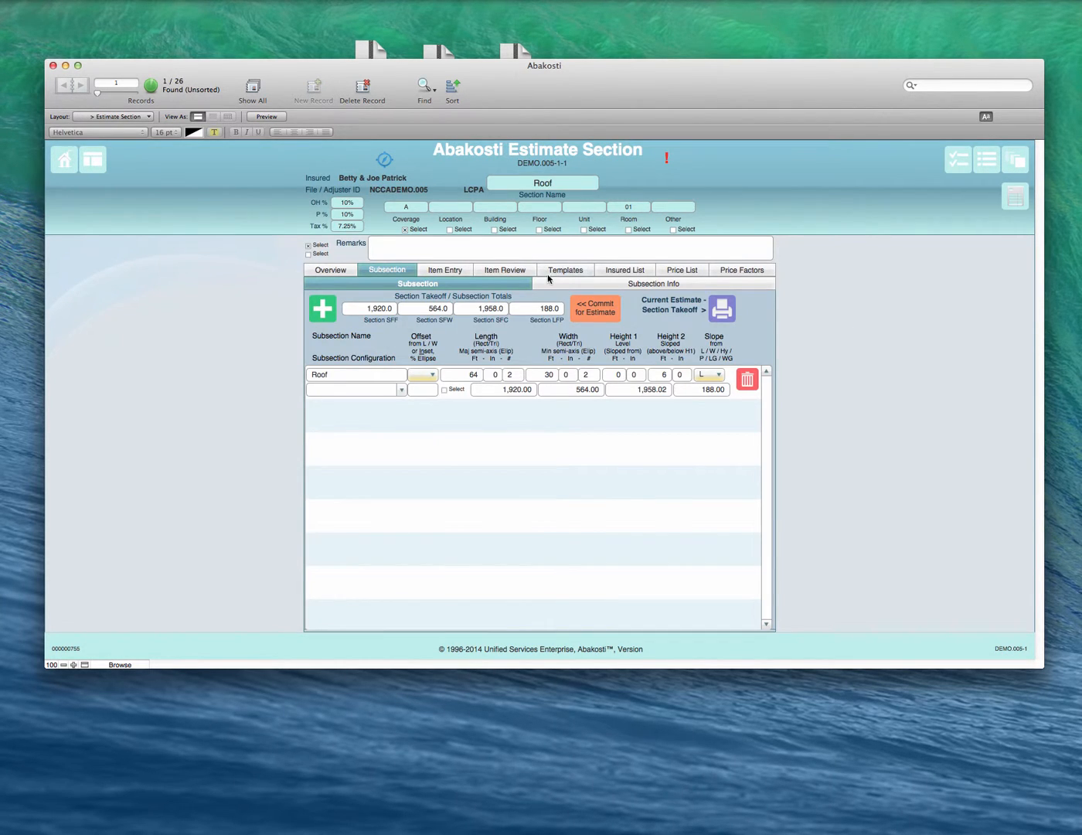
click(519, 268)
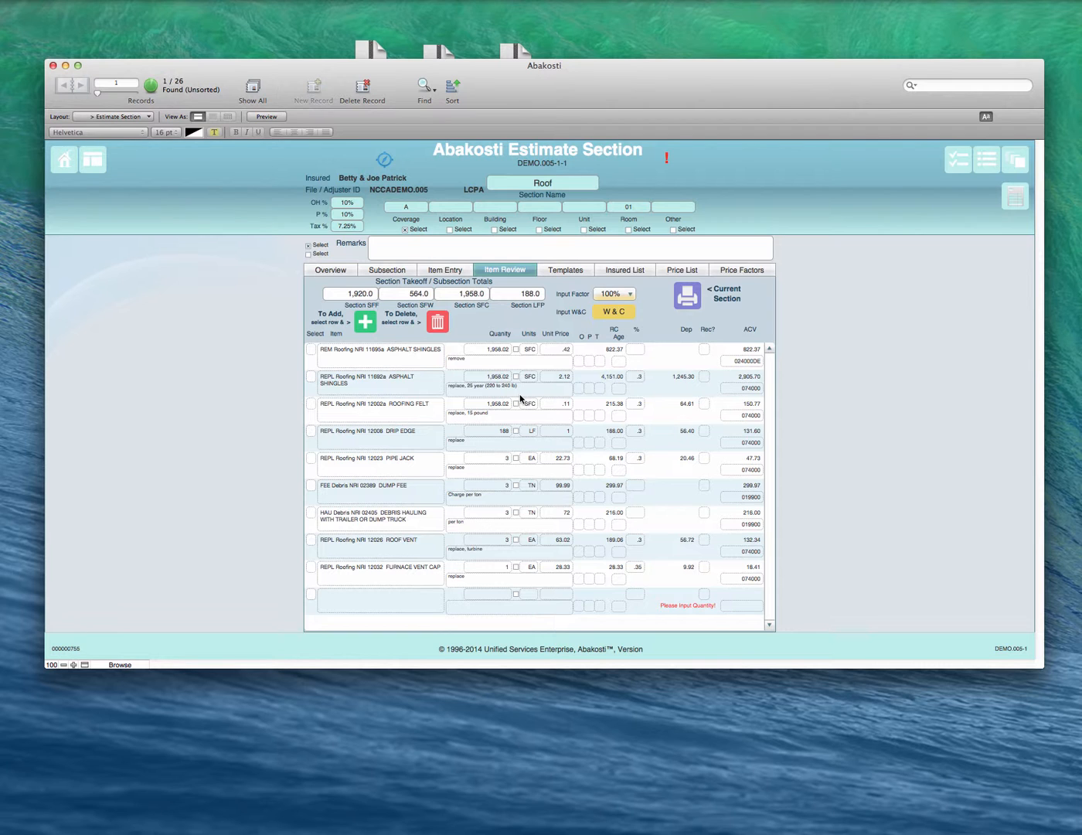
Step: Open the Roof section's item entry and look through its items from the asphalt shingles down to the blank row
click(458, 275)
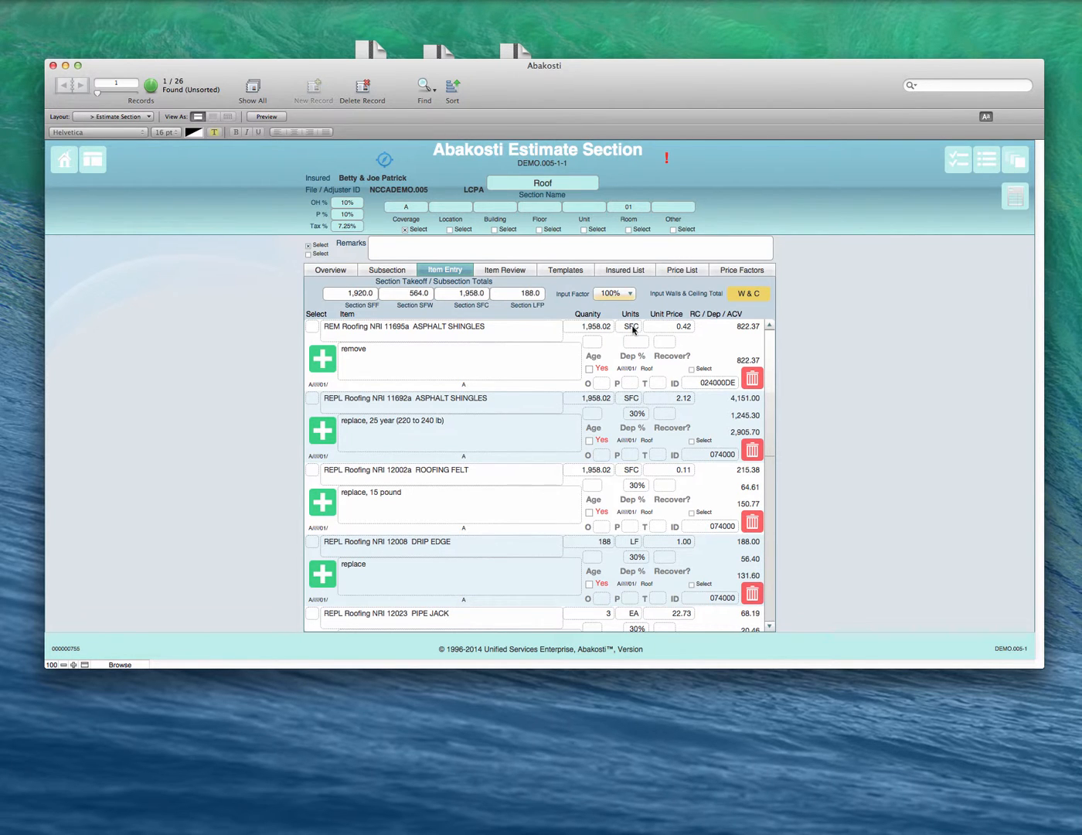
scroll(624, 386, down, 5)
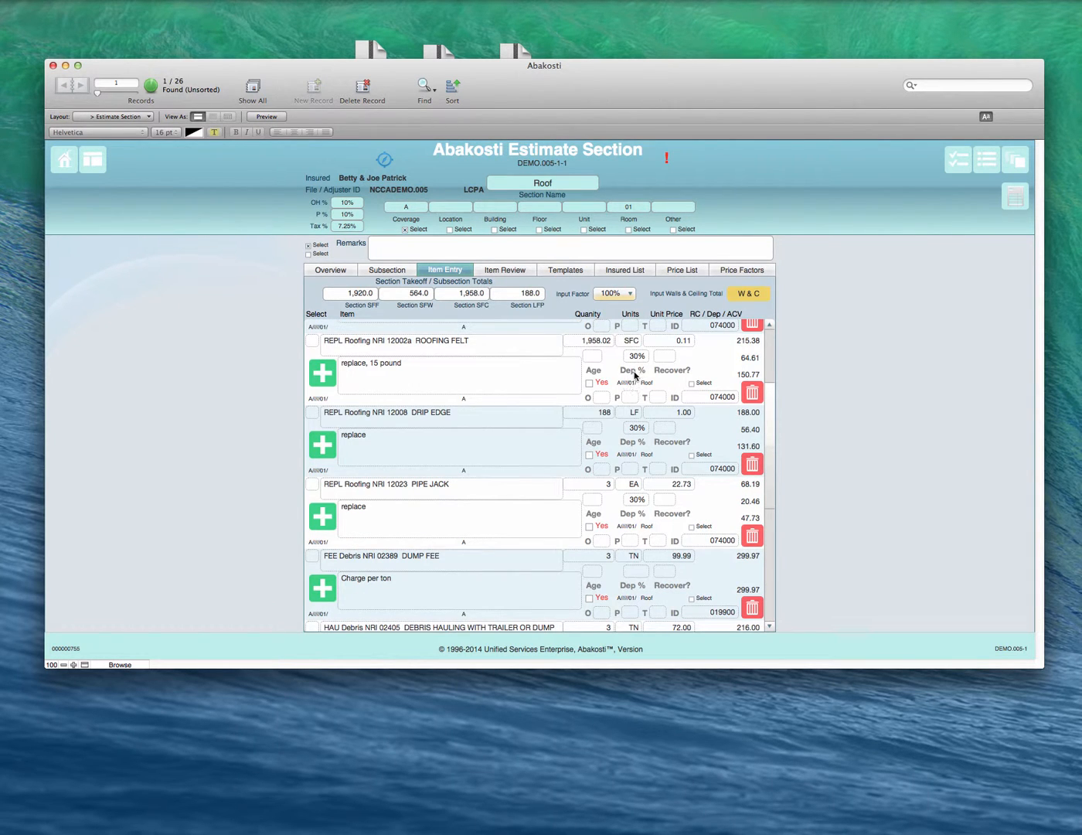
scroll(614, 408, down, 5)
scroll(614, 408, down, 3)
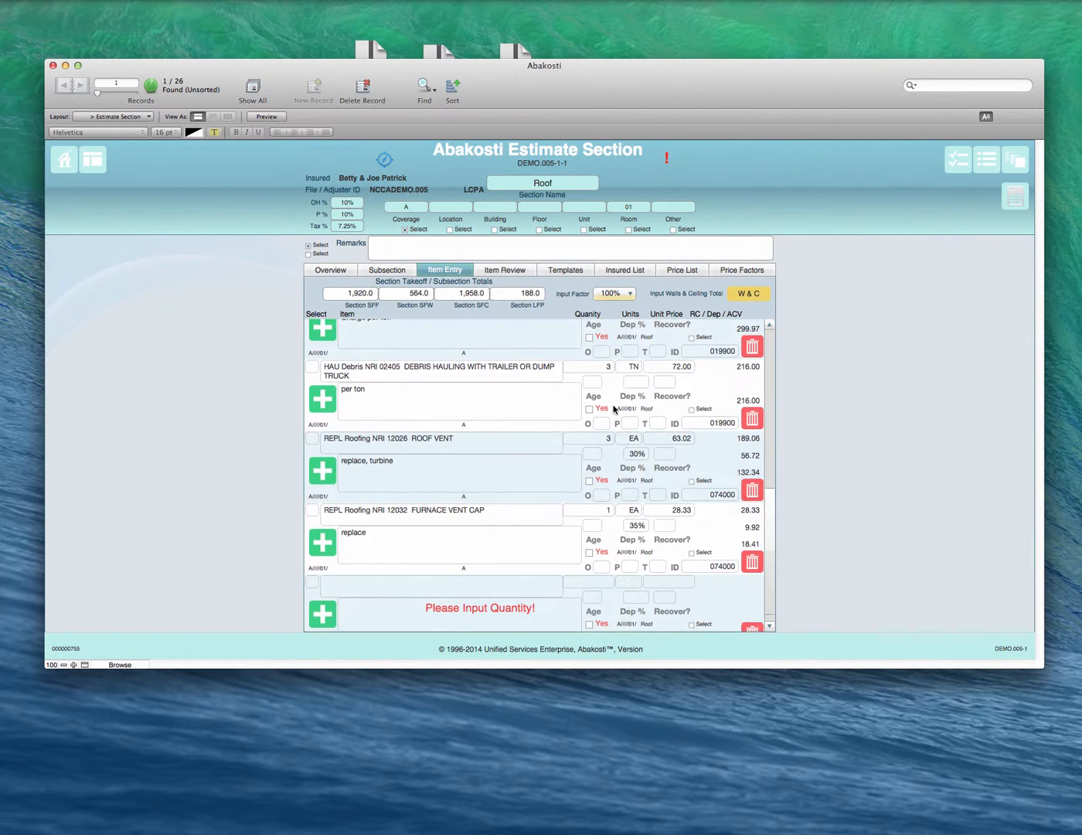
scroll(615, 408, up, 10)
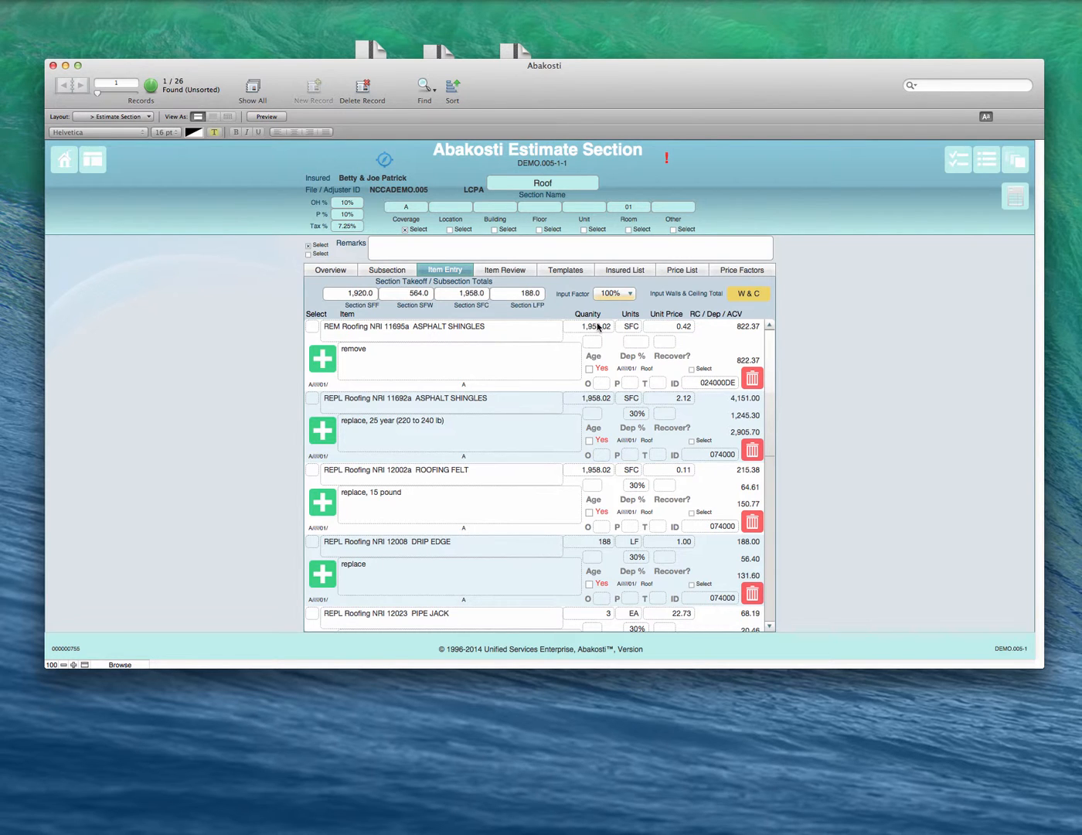
Step: Set the Input Factor to 50% and apply the Section SFC total as the quantity of both ASPHALT SHINGLES items
click(525, 378)
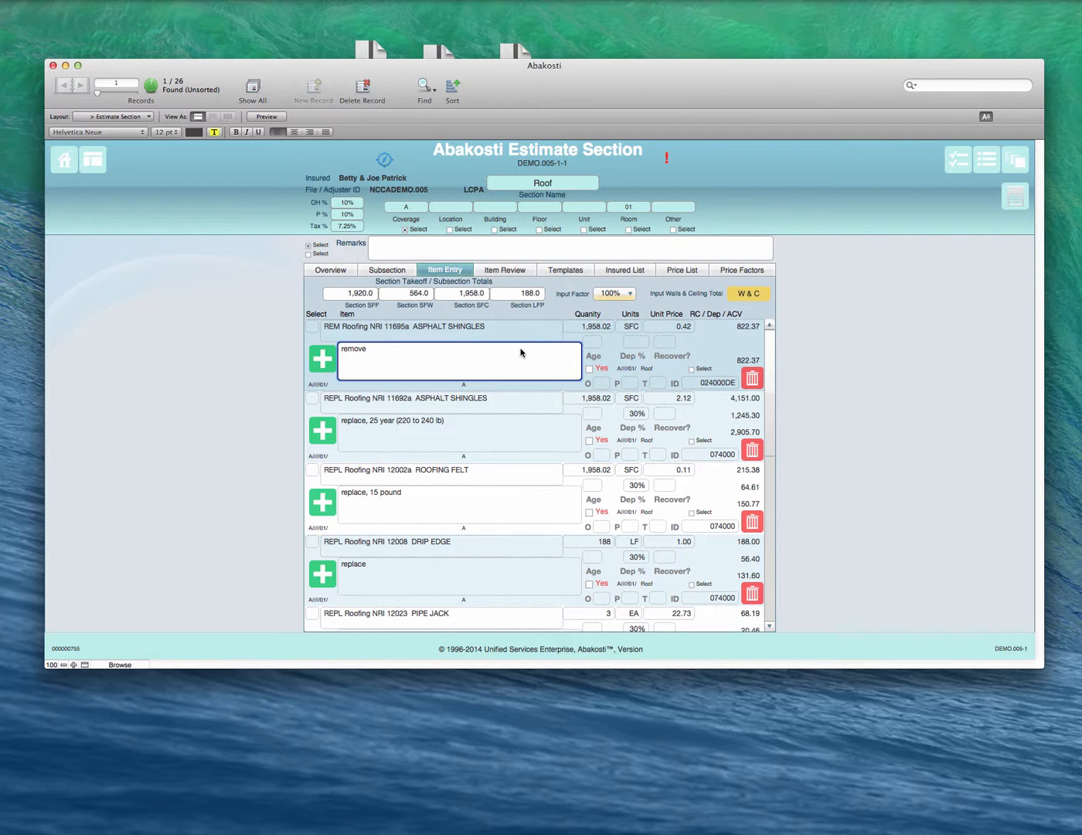
click(615, 294)
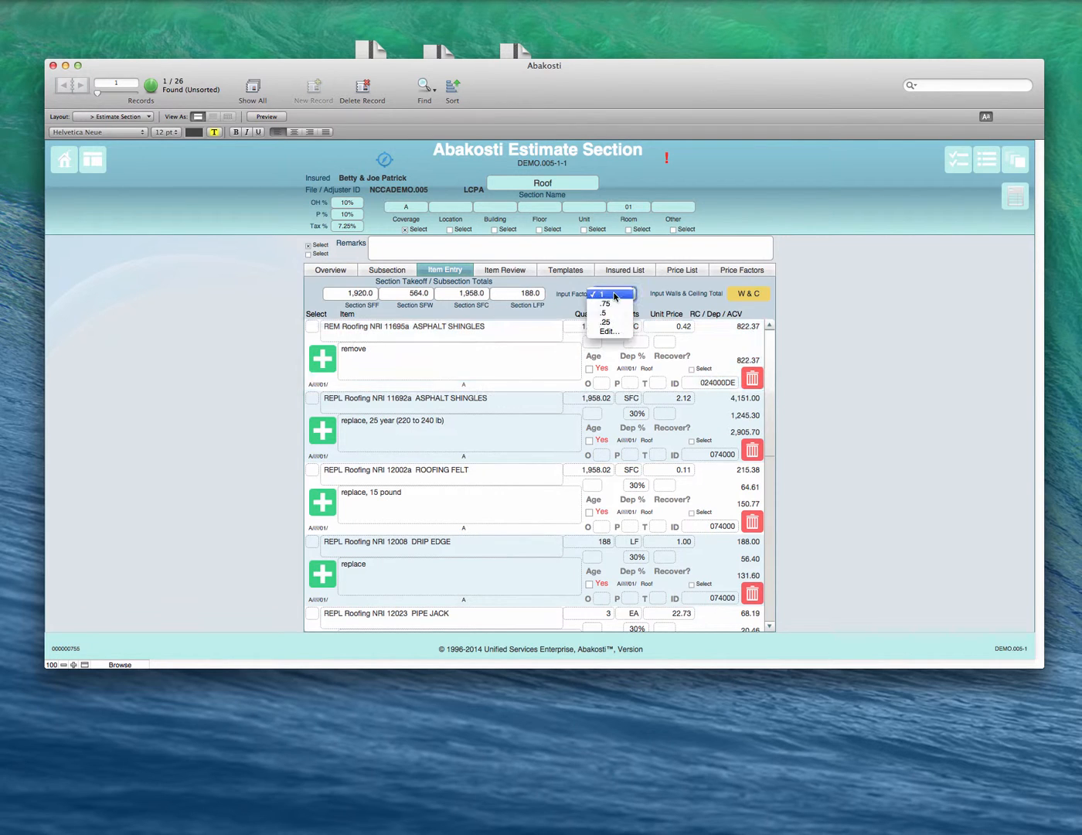
click(610, 313)
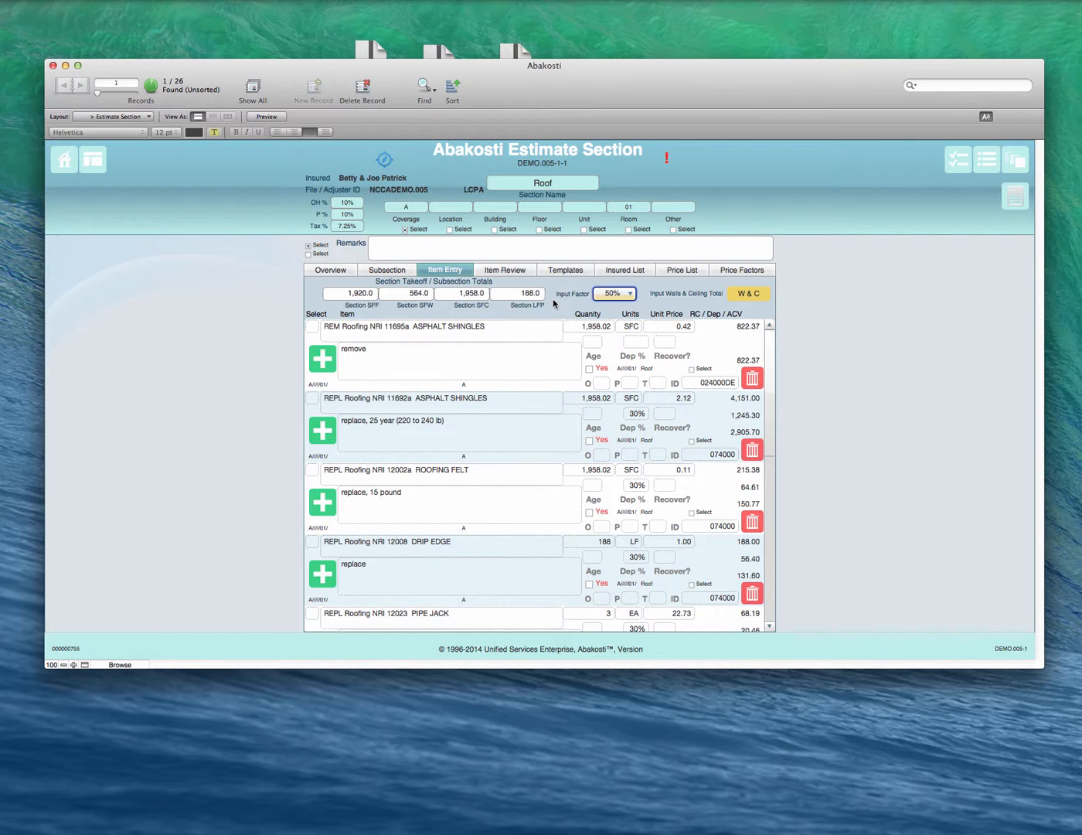
click(533, 368)
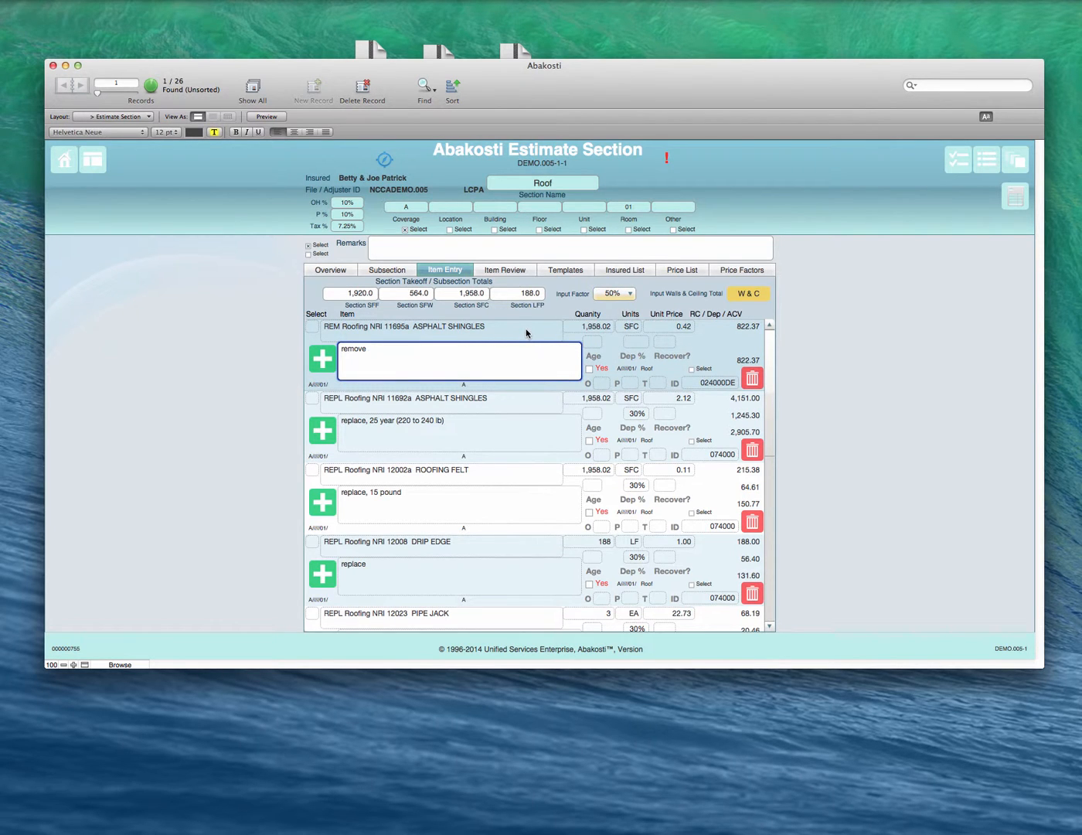
click(526, 329)
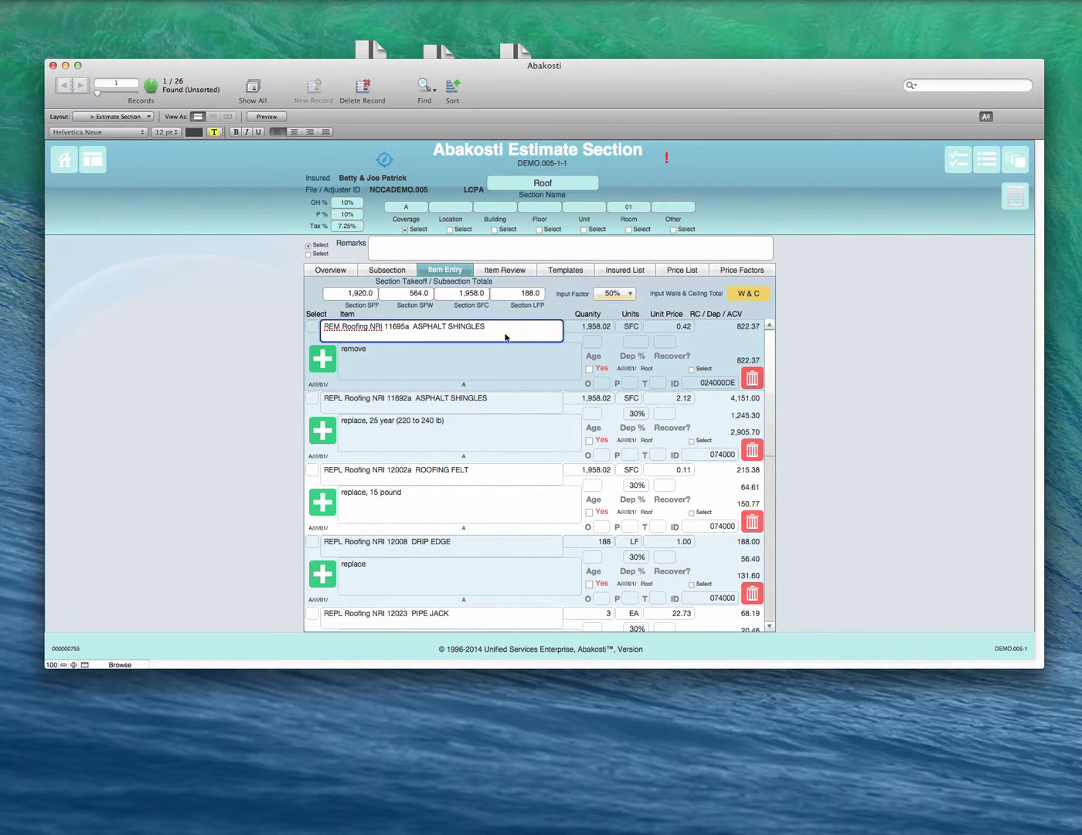
click(595, 329)
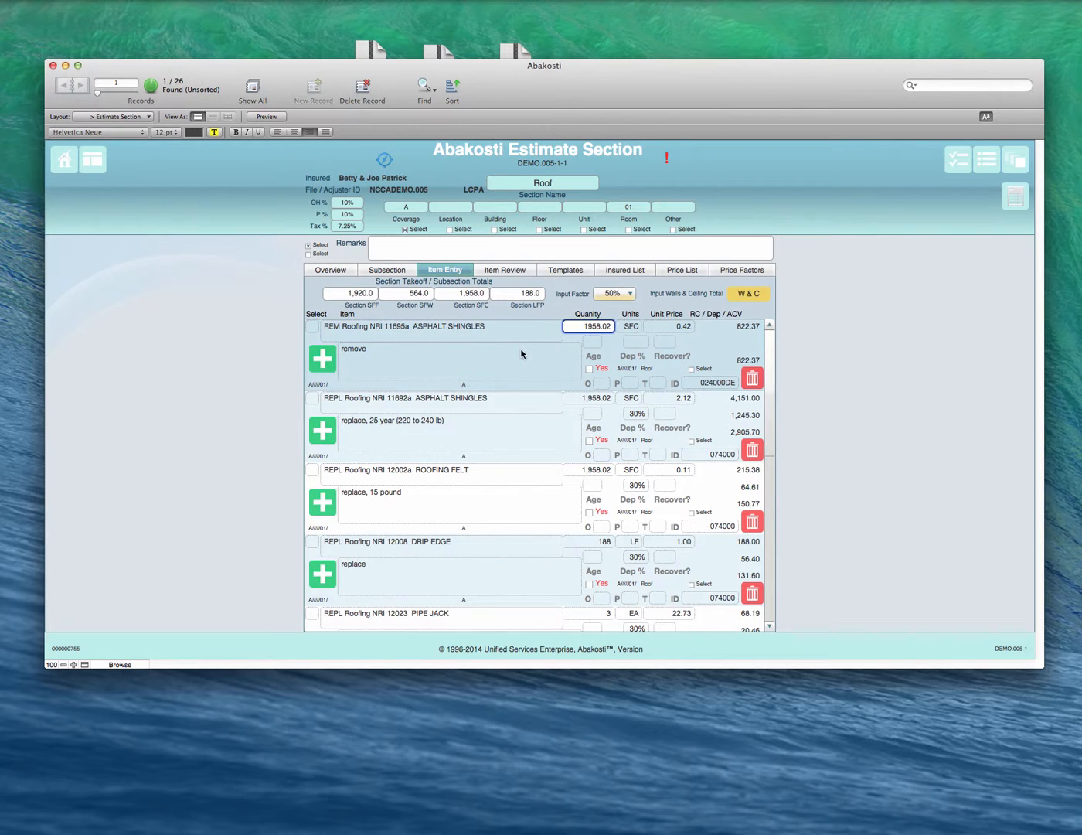
click(473, 296)
click(599, 398)
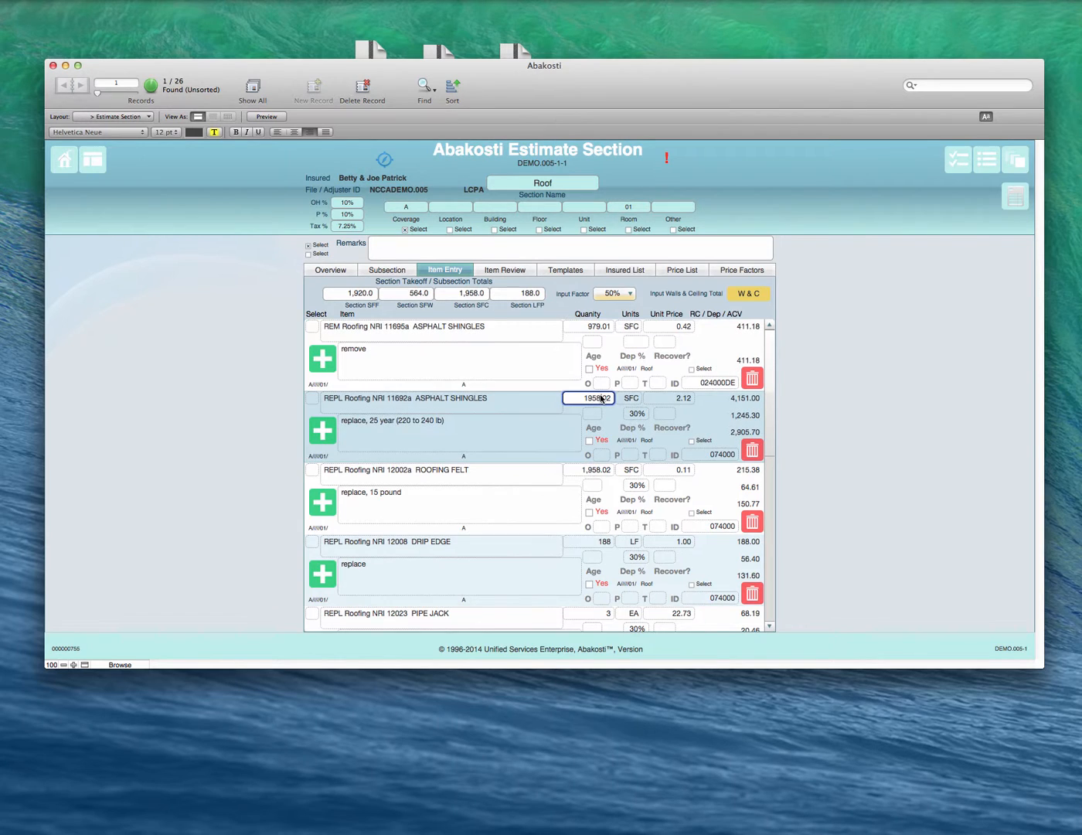
click(476, 296)
click(510, 364)
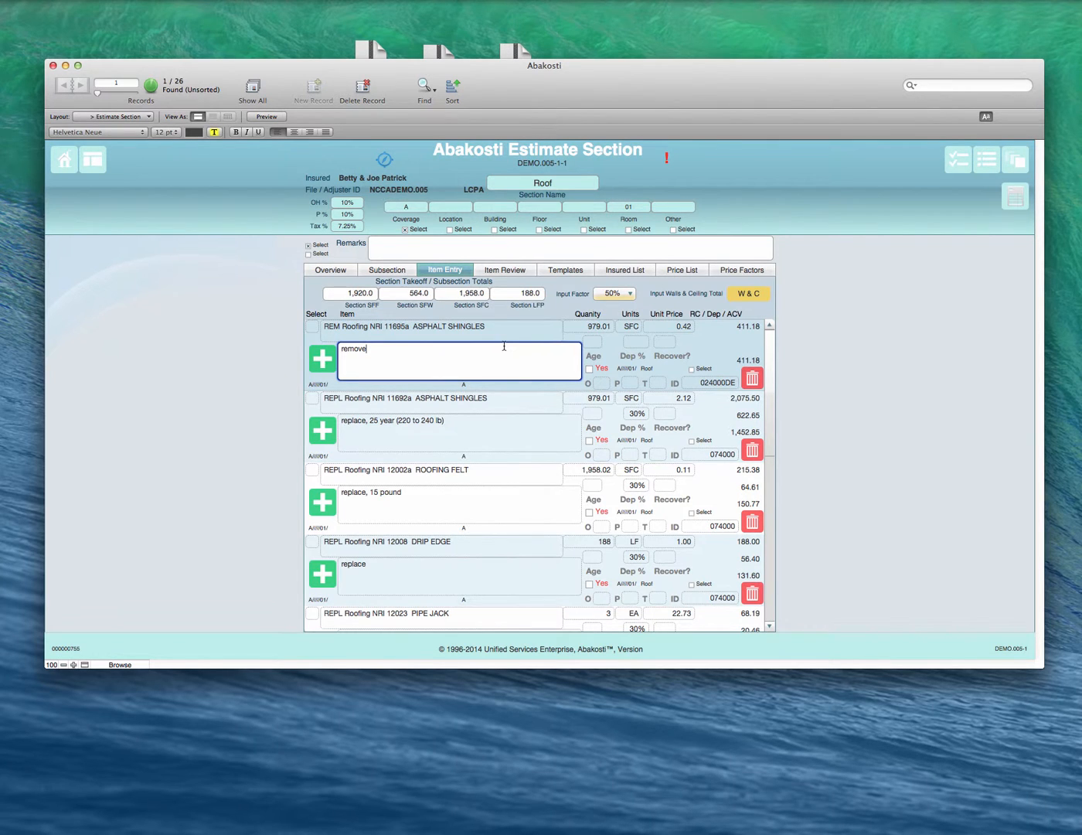
Step: Set the Input Factor back to 100% and reapply the full Section SFC quantity to both ASPHALT SHINGLES items
click(615, 293)
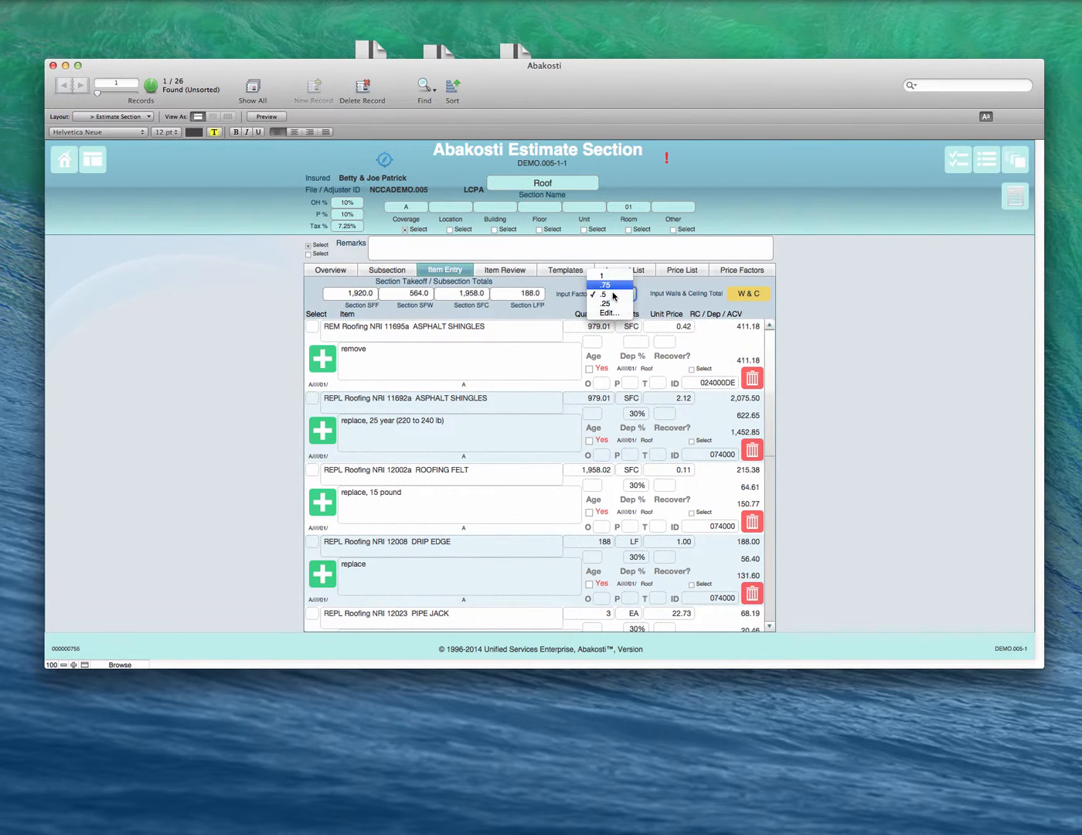
click(612, 276)
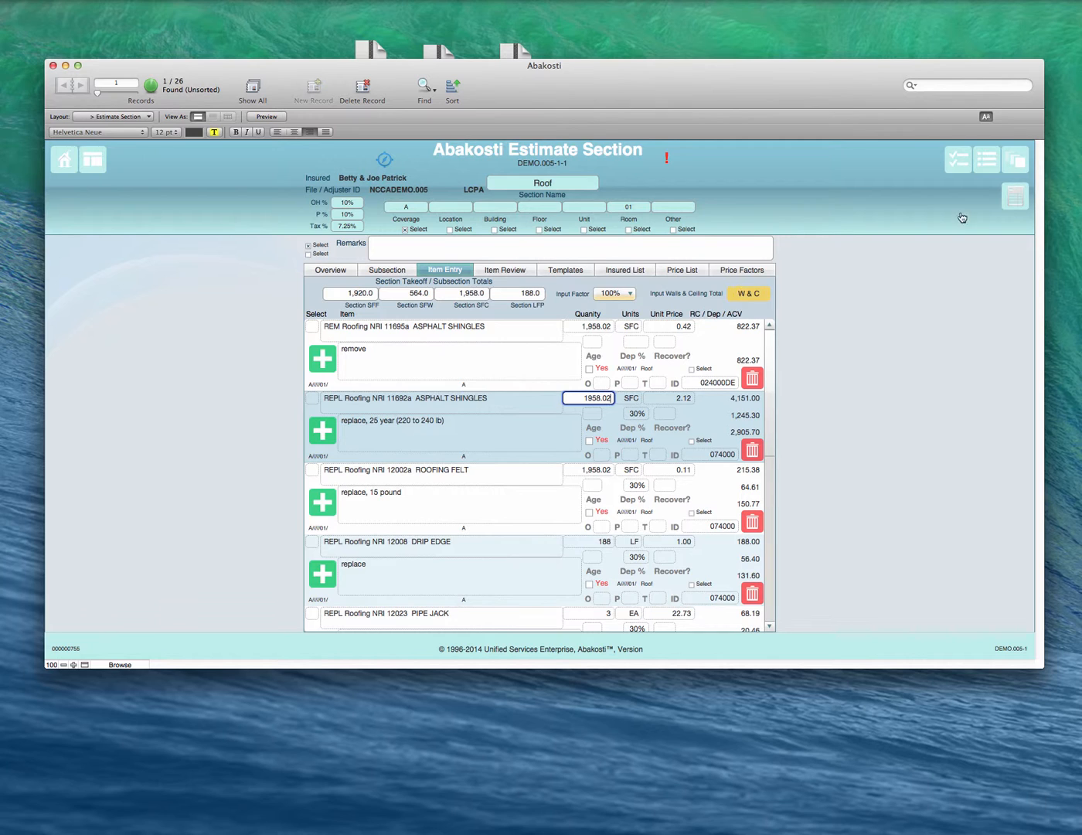
Step: Go back to the estimate's section list, open the Master Bedroom section's item entry and look through its items
click(1016, 201)
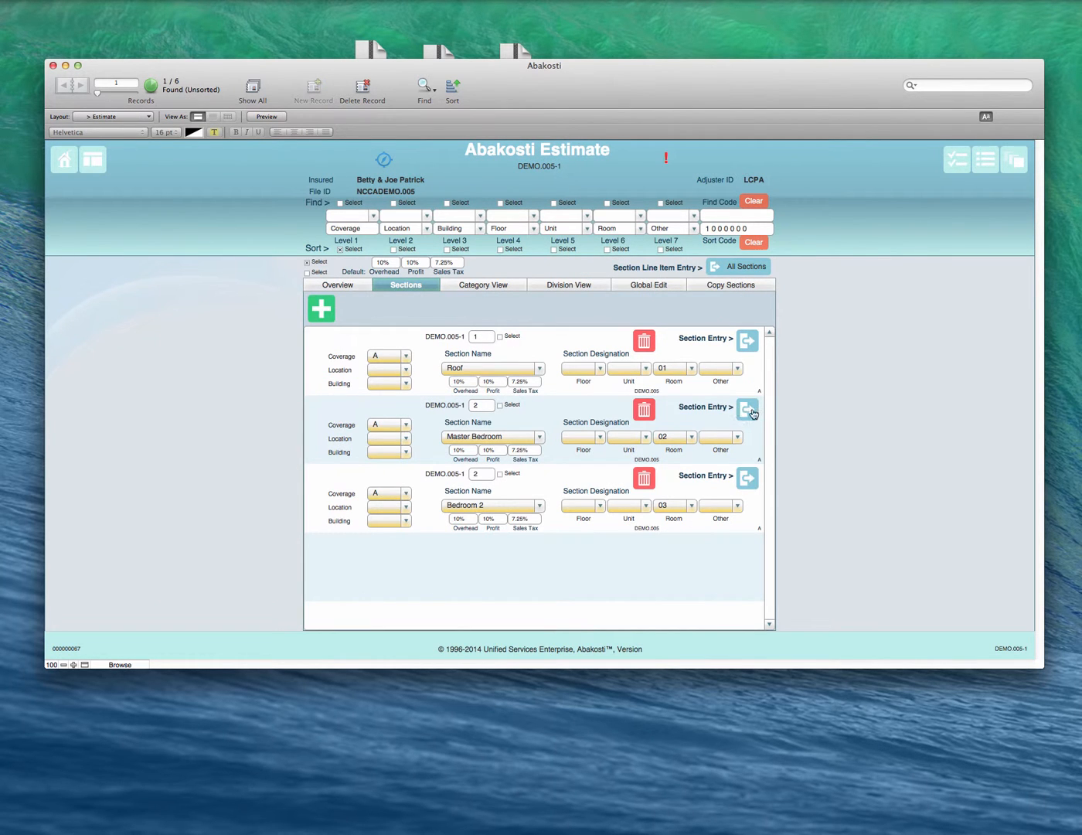
click(749, 410)
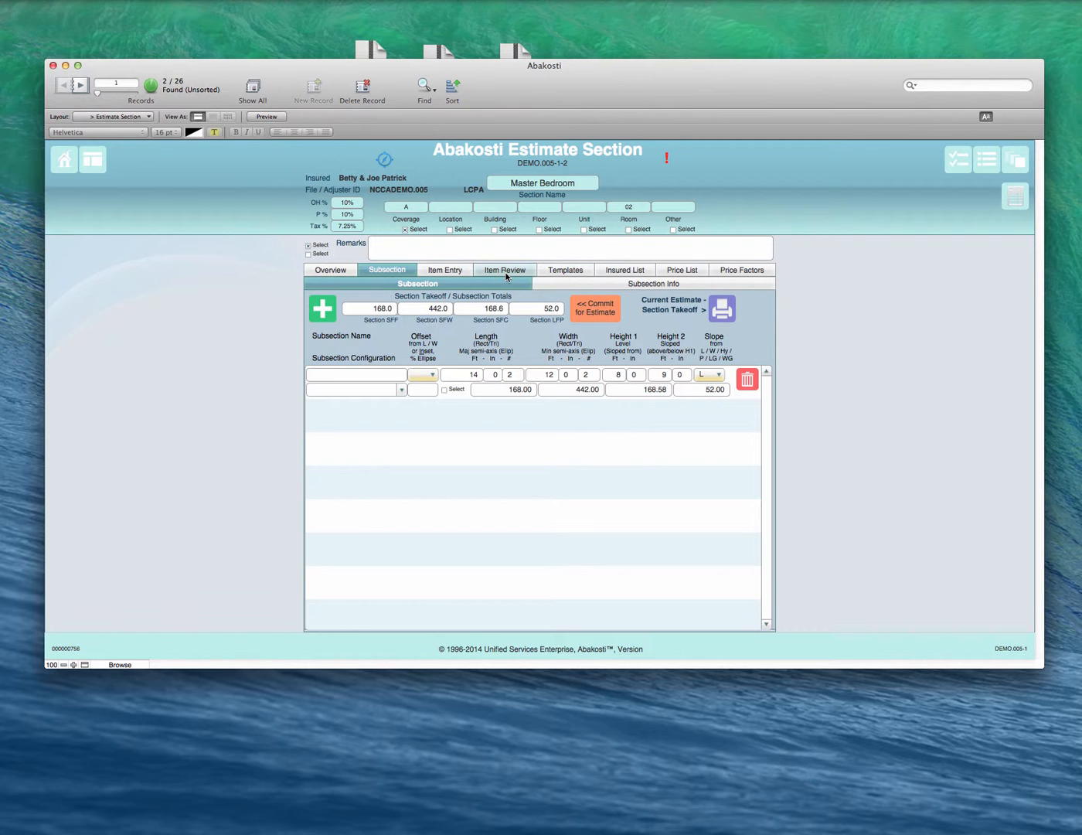
click(459, 272)
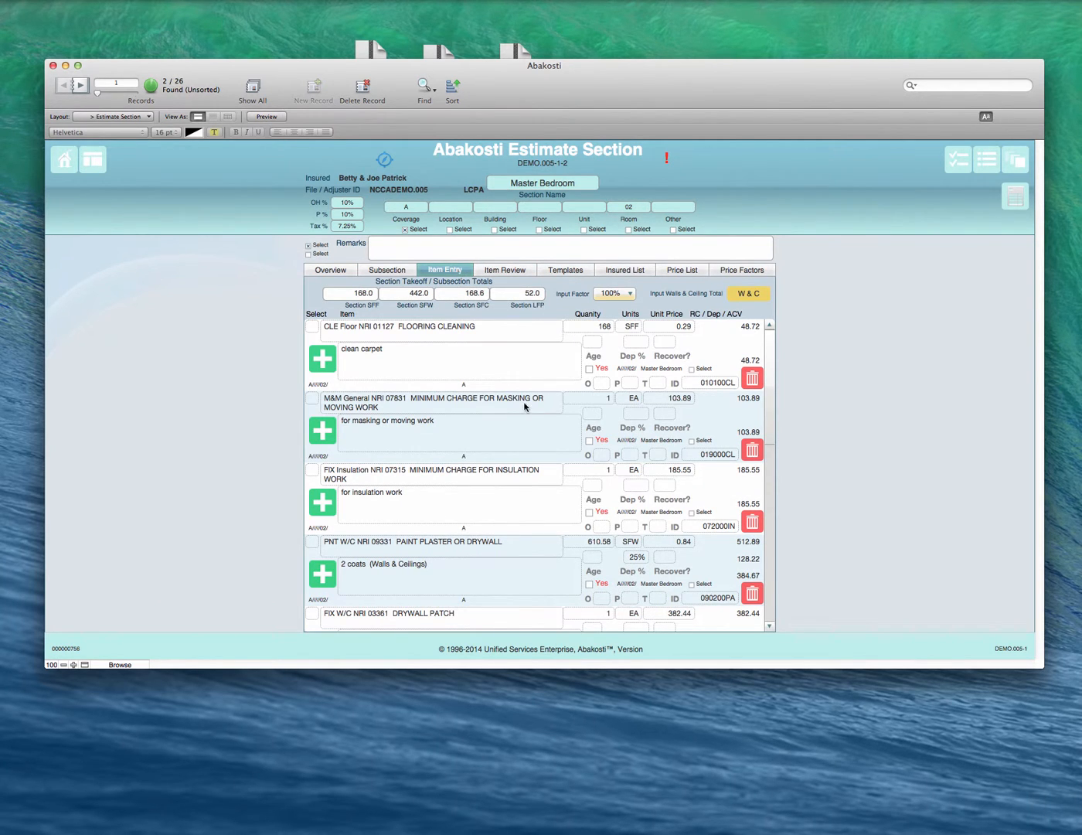
scroll(505, 517, down, 2)
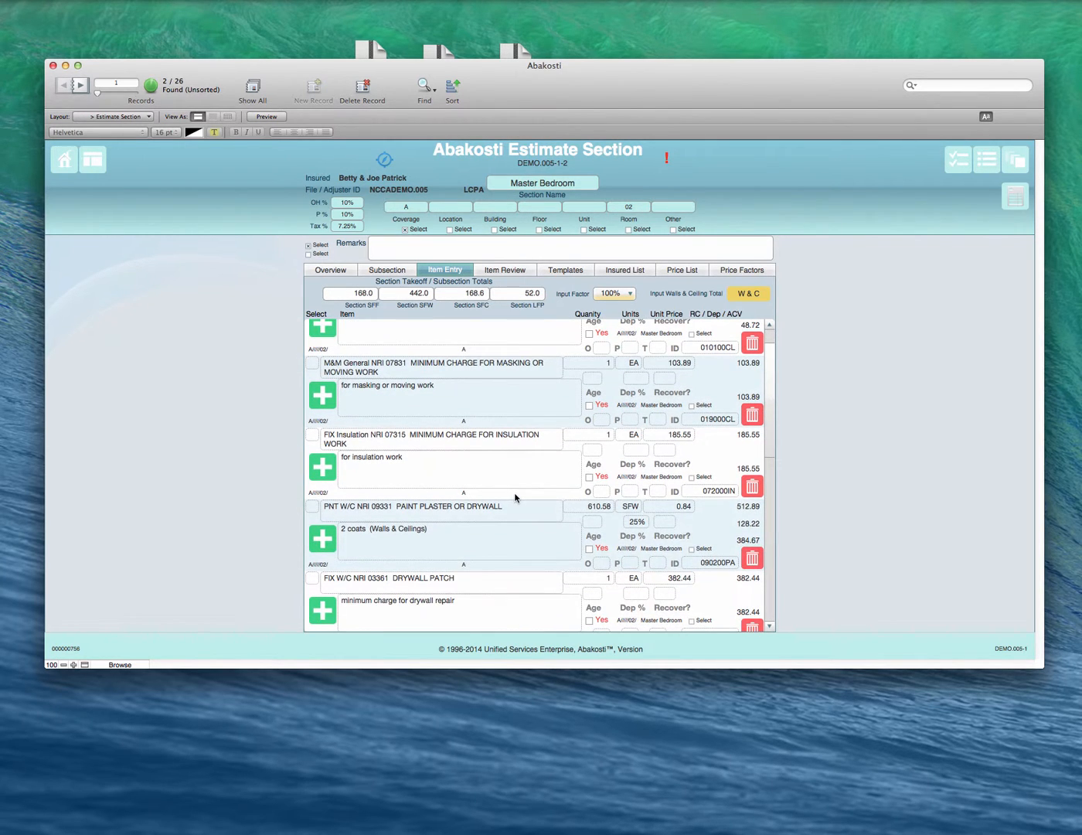
Step: Delete "(Walls & Ceilings)" from the remark of the PAINT PLASTER OR DRYWALL item, leaving "2 coats"
click(477, 540)
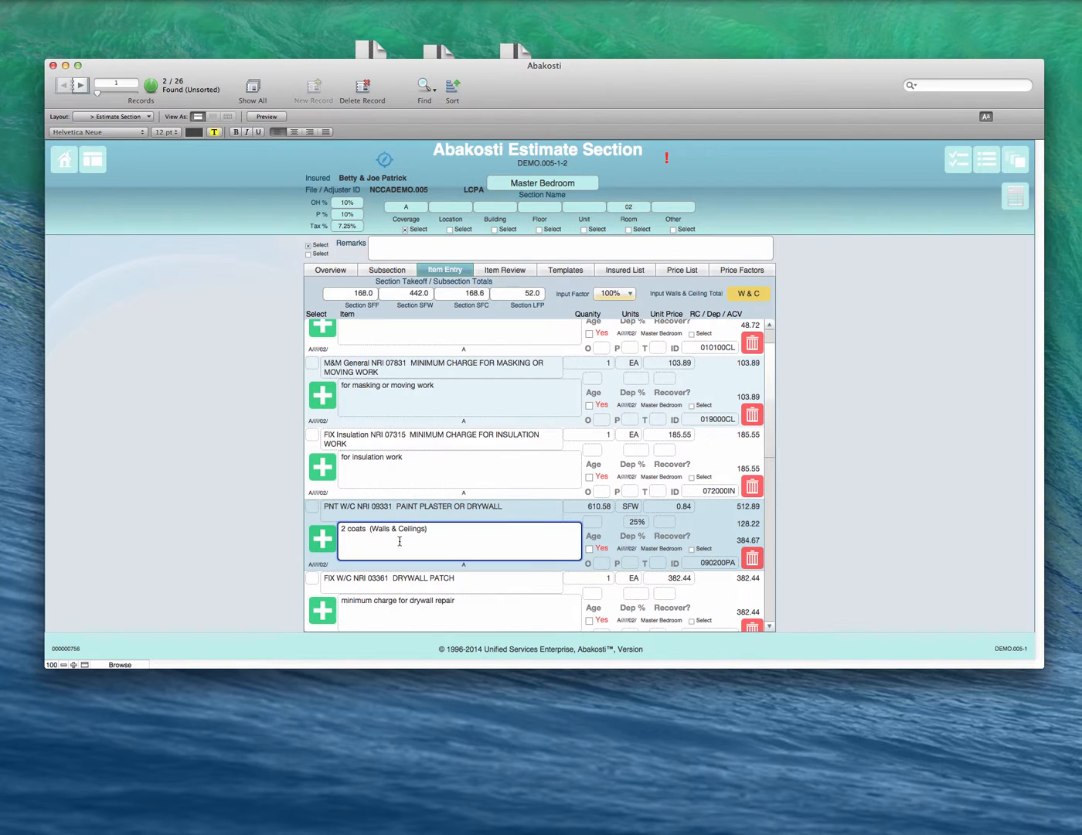
drag(434, 530, 371, 529)
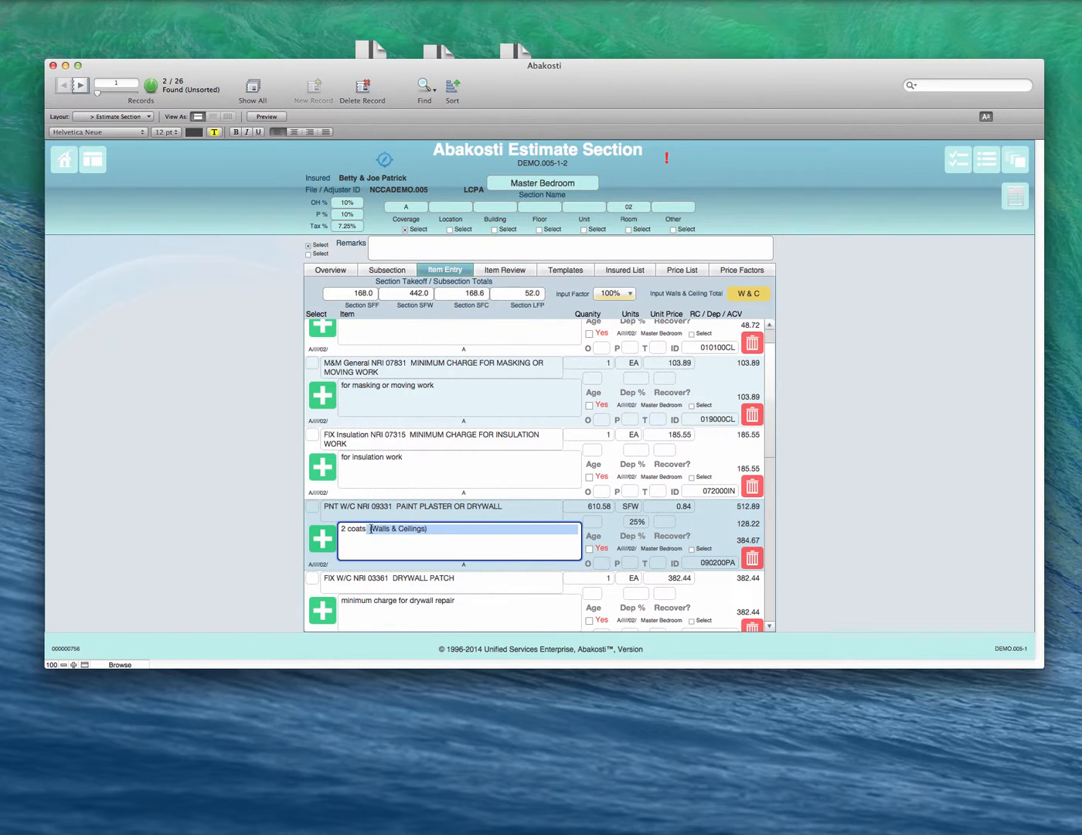
key(BackSpace)
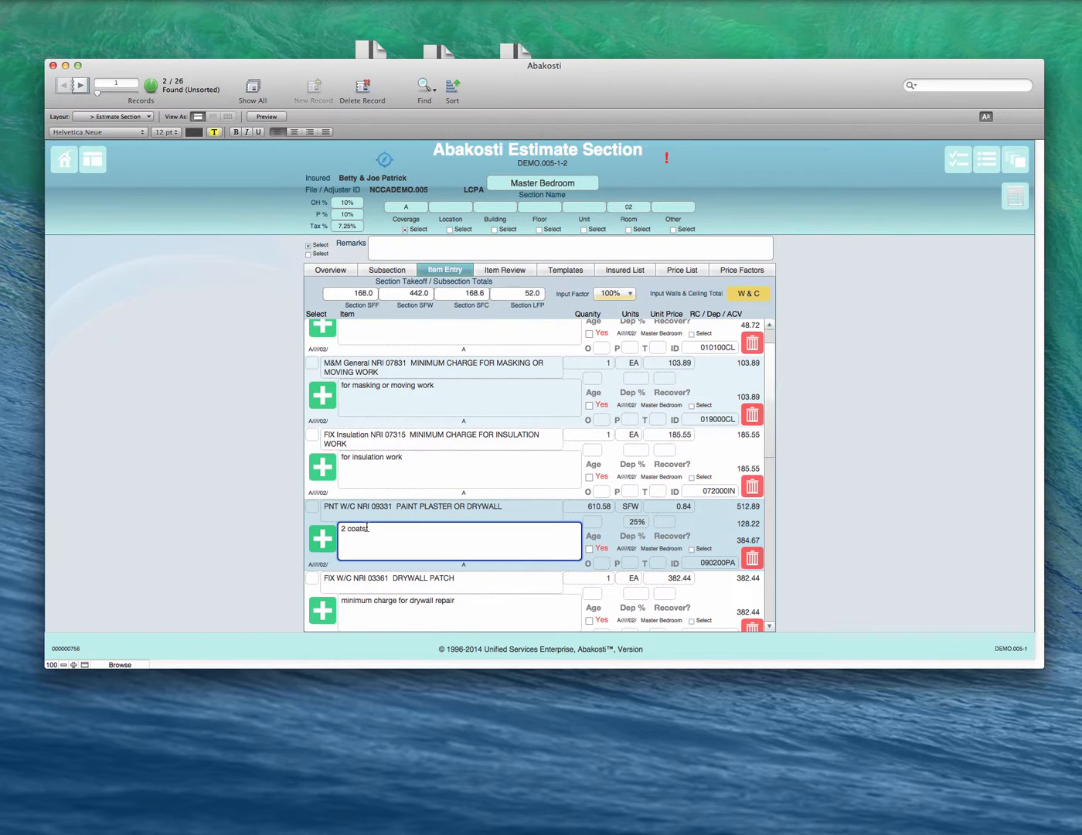
Step: Apply the combined walls and ceiling total as the quantity of the PAINT PLASTER OR DRYWALL item
click(556, 510)
click(599, 506)
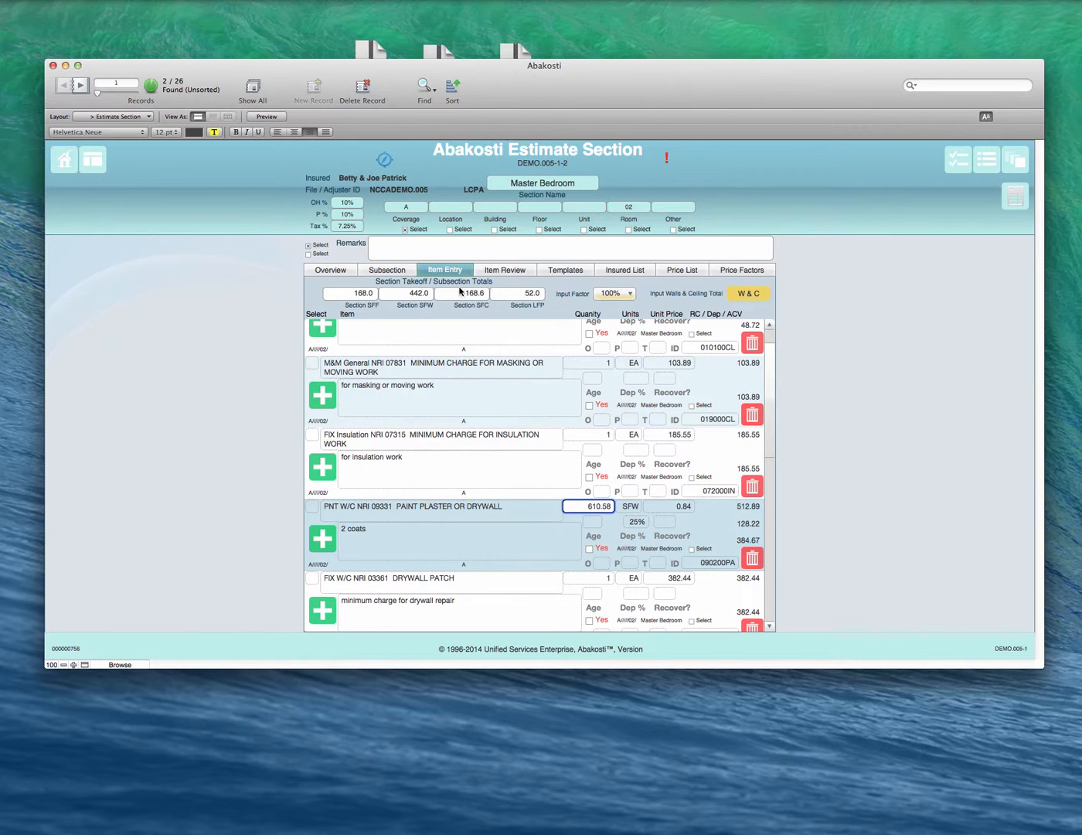
click(425, 299)
click(749, 295)
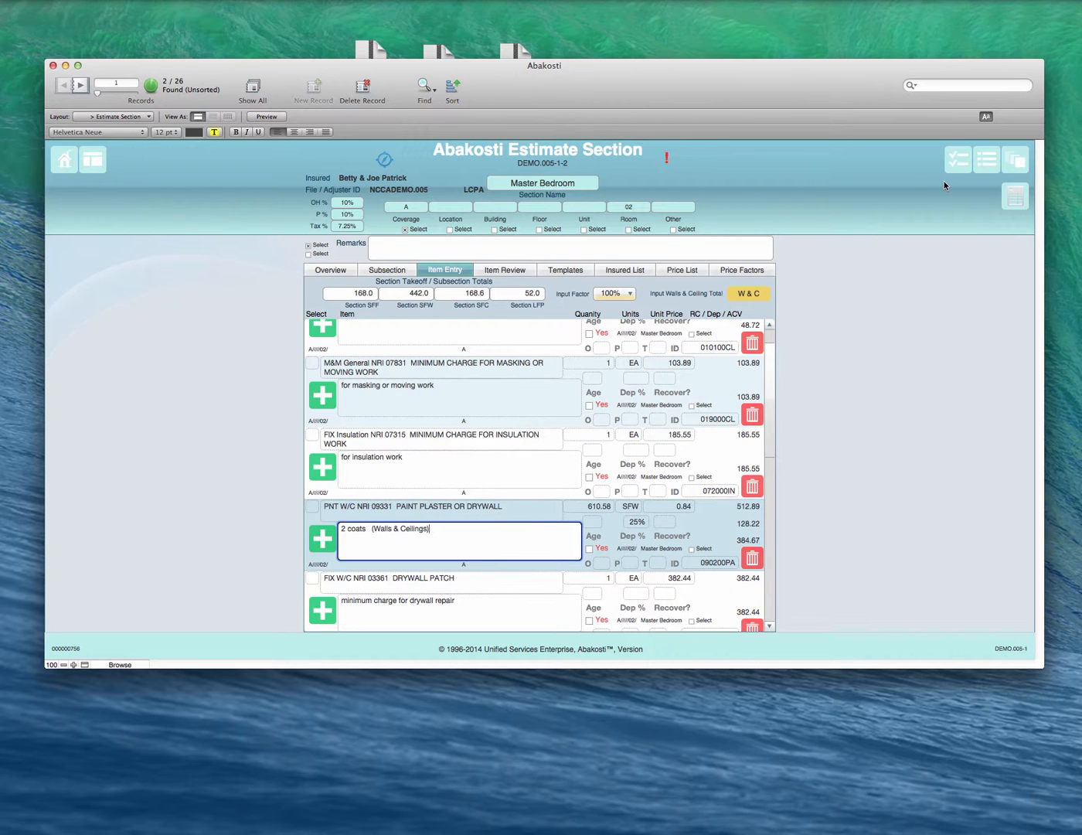
scroll(632, 396, down, 10)
scroll(633, 396, up, 6)
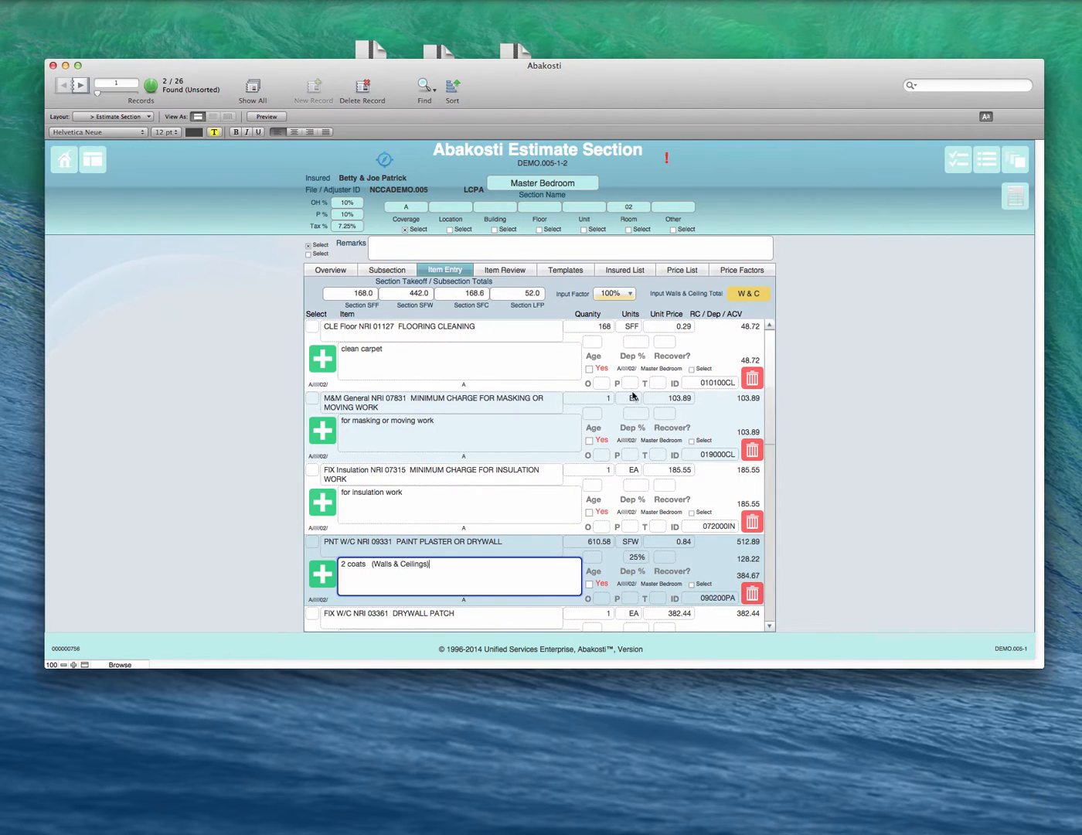
click(935, 437)
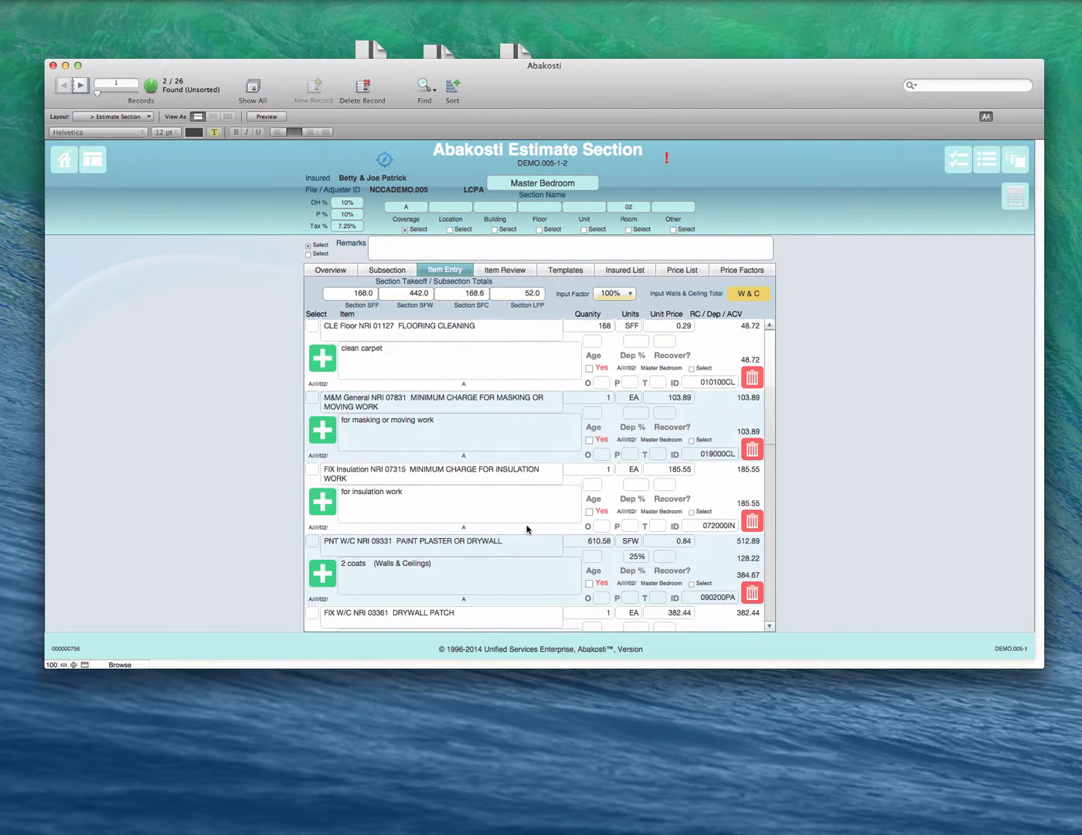
Step: Look through the remaining Master Bedroom items, from the drywall patch and ceiling texture down to the blank row
scroll(528, 530, down, 2)
scroll(525, 534, down, 6)
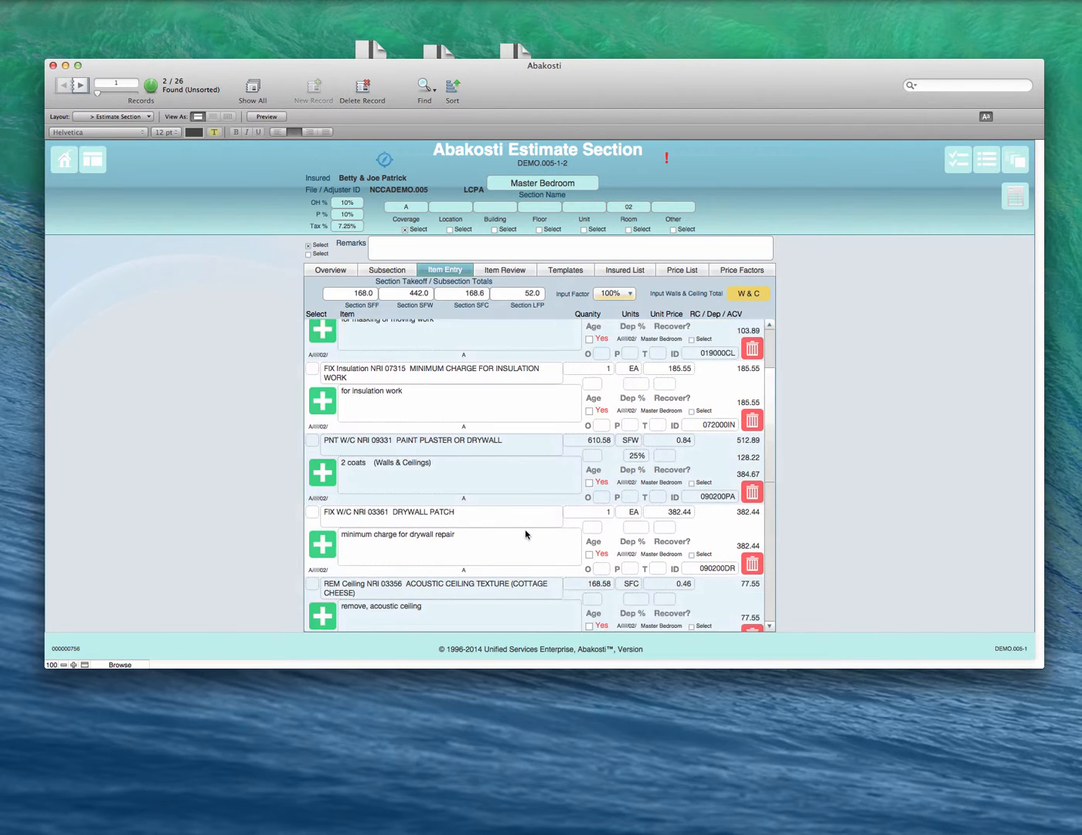
scroll(527, 534, down, 6)
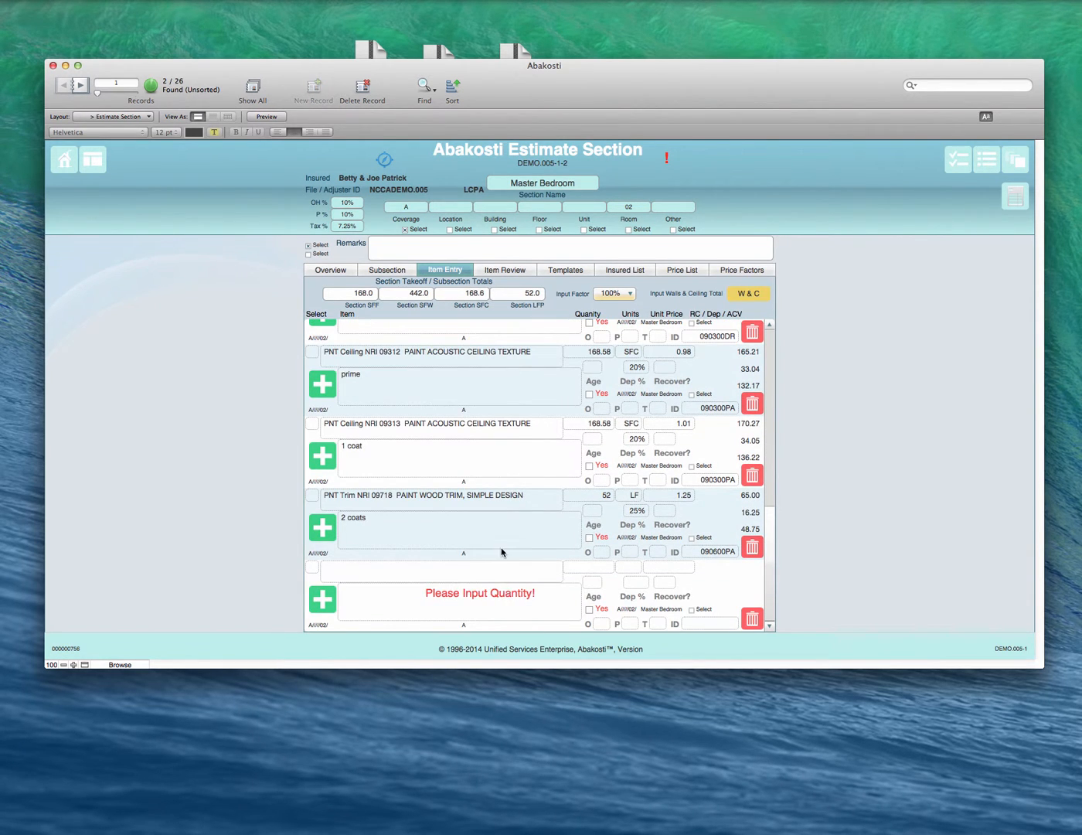
scroll(502, 549, up, 12)
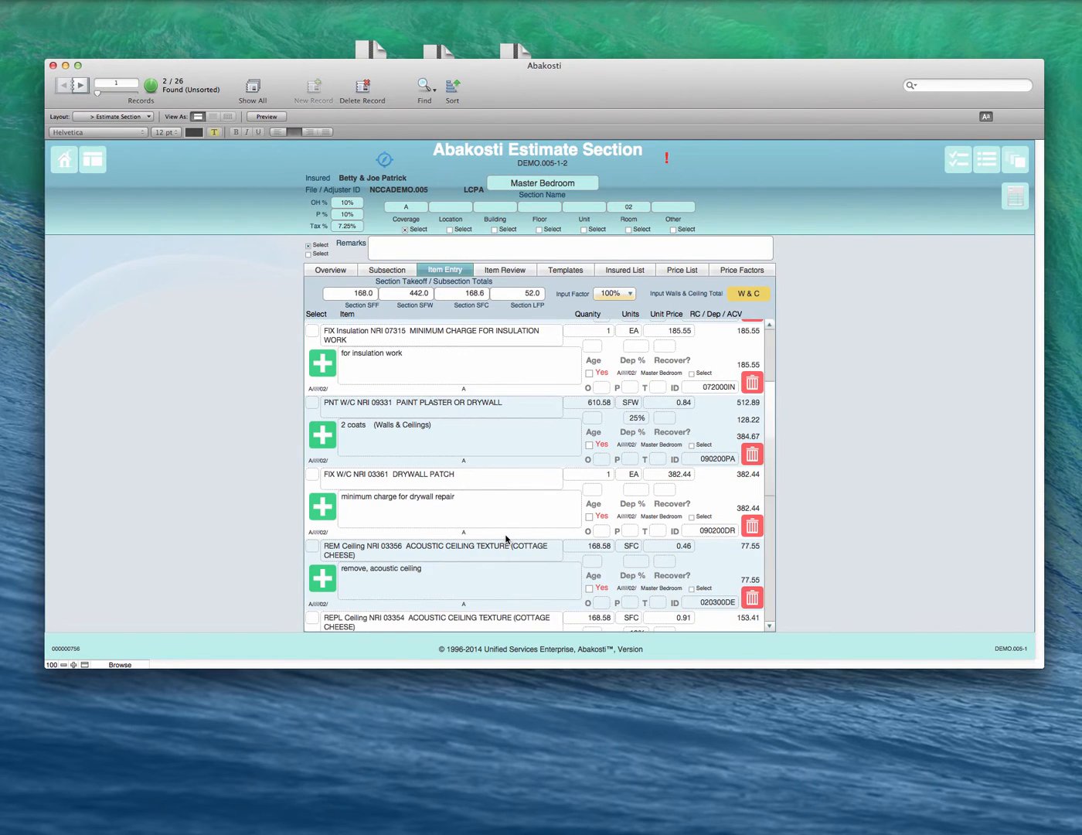
scroll(506, 538, down, 2)
scroll(506, 539, down, 7)
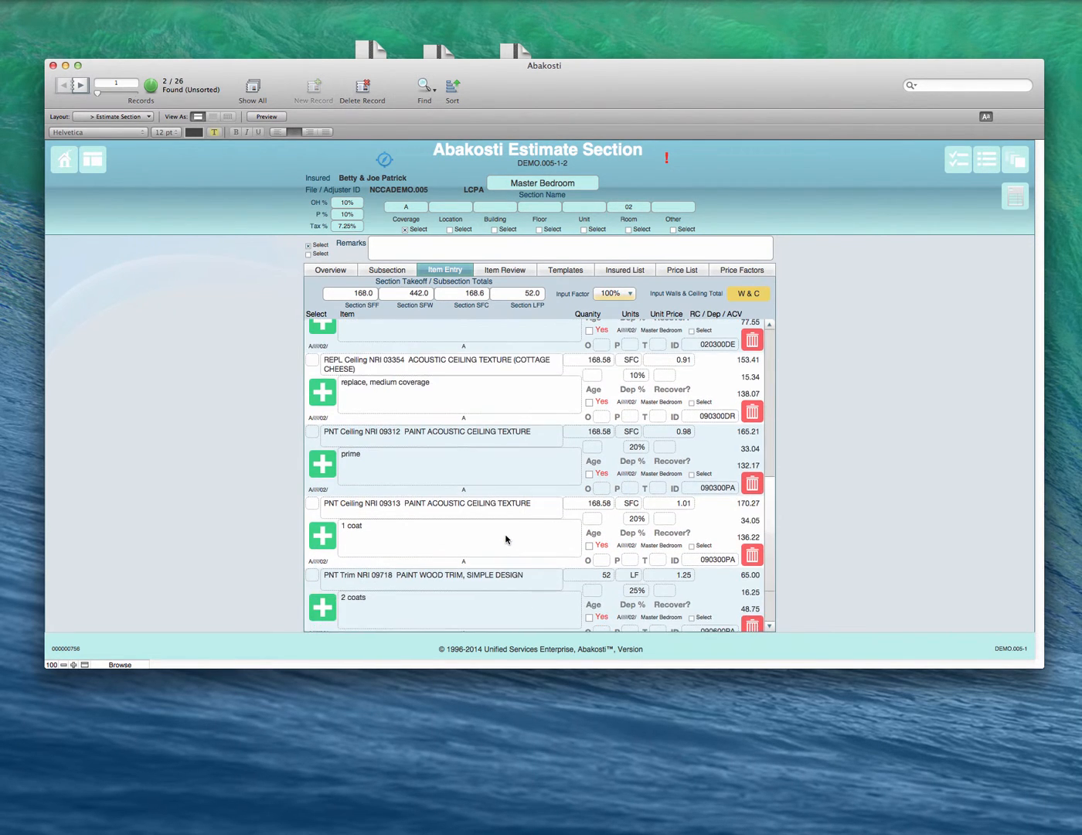
scroll(507, 539, up, 5)
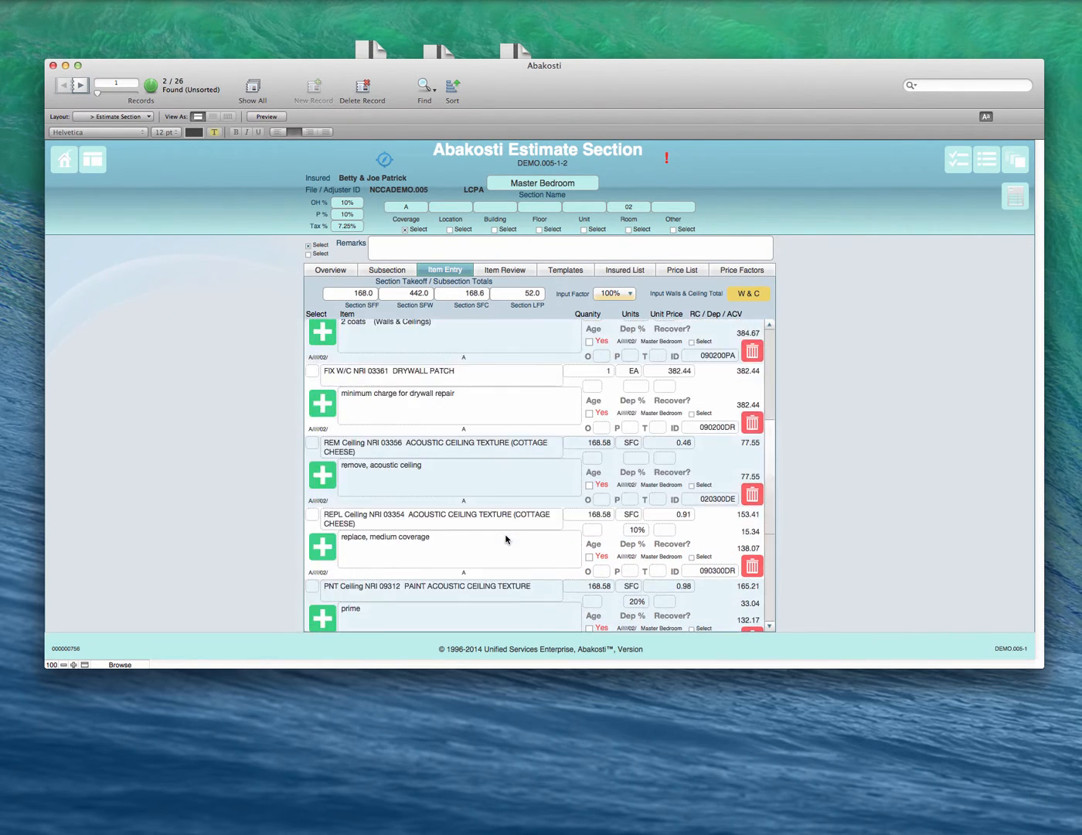
scroll(506, 538, down, 5)
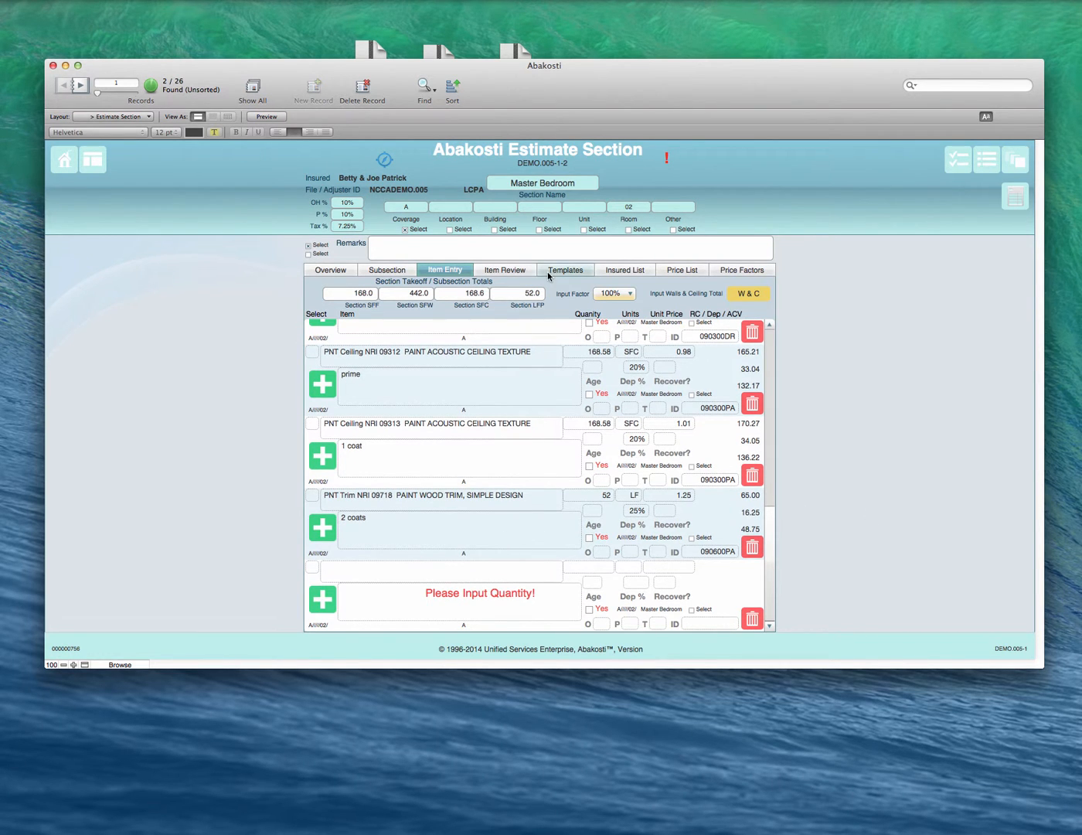
Step: Add the NRI Doors price list item "clean jamb and casing (per lf)" to the section with a quantity of 17
click(701, 273)
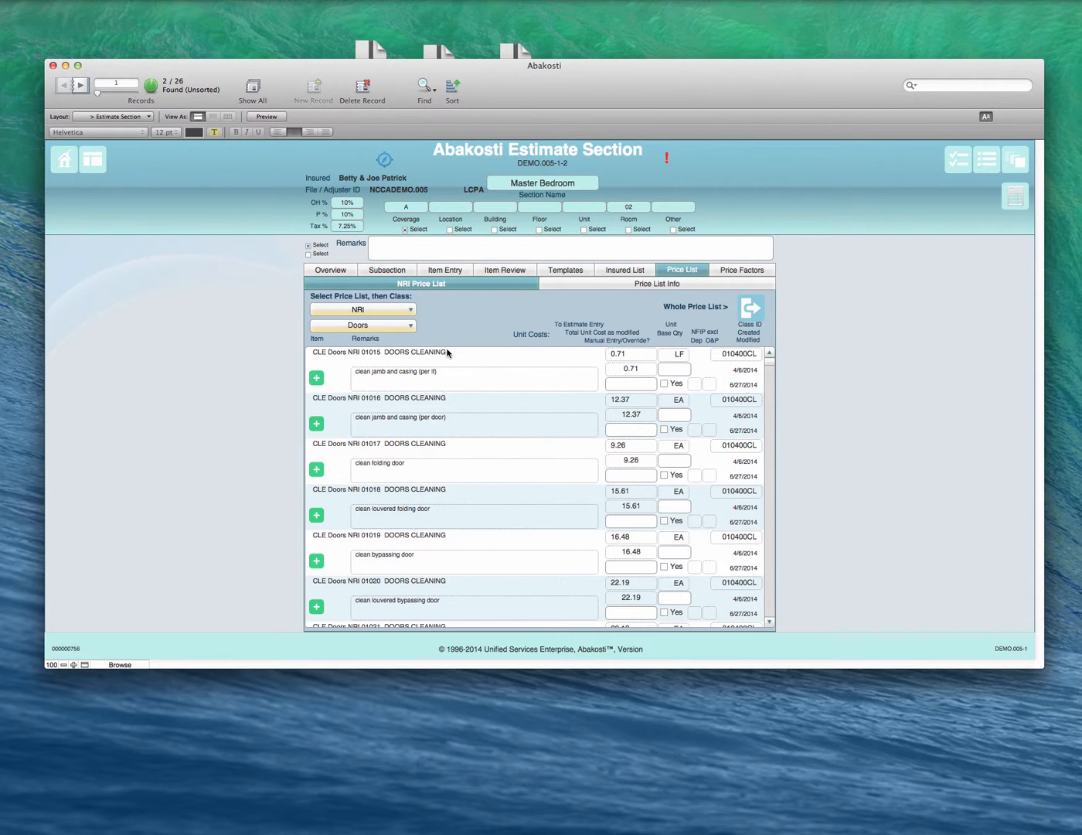
scroll(438, 379, down, 10)
scroll(439, 394, down, 10)
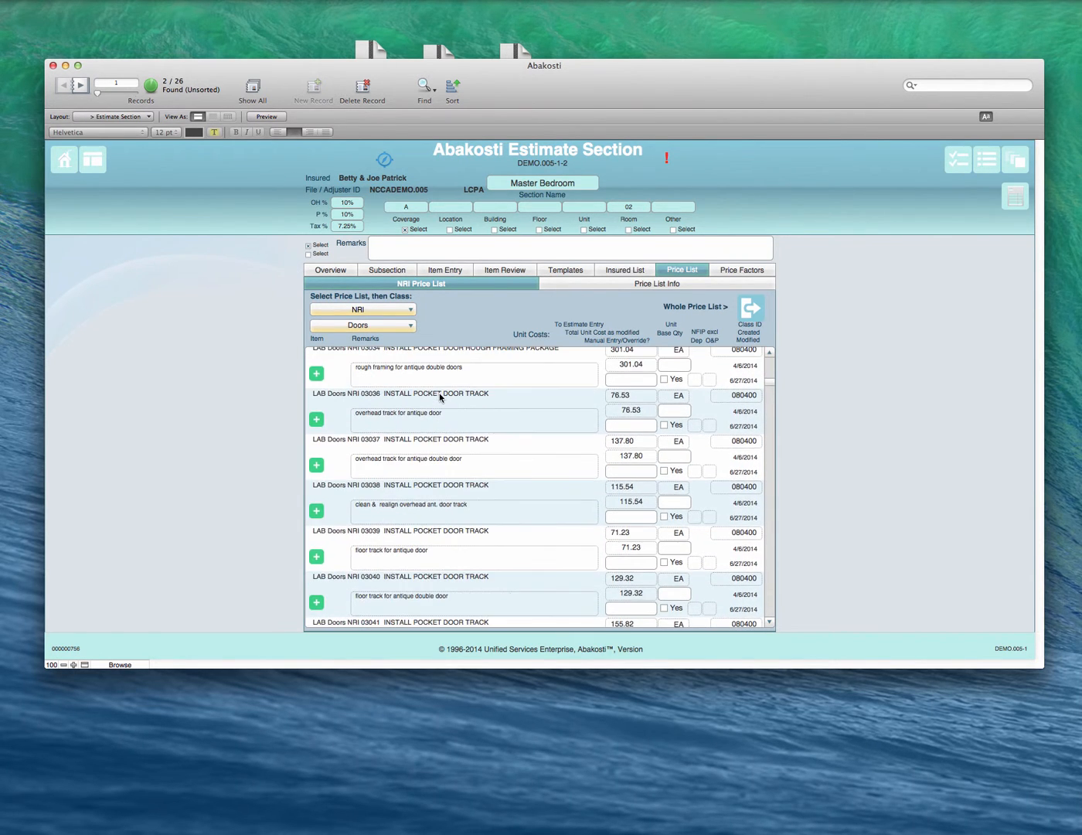
scroll(439, 394, up, 20)
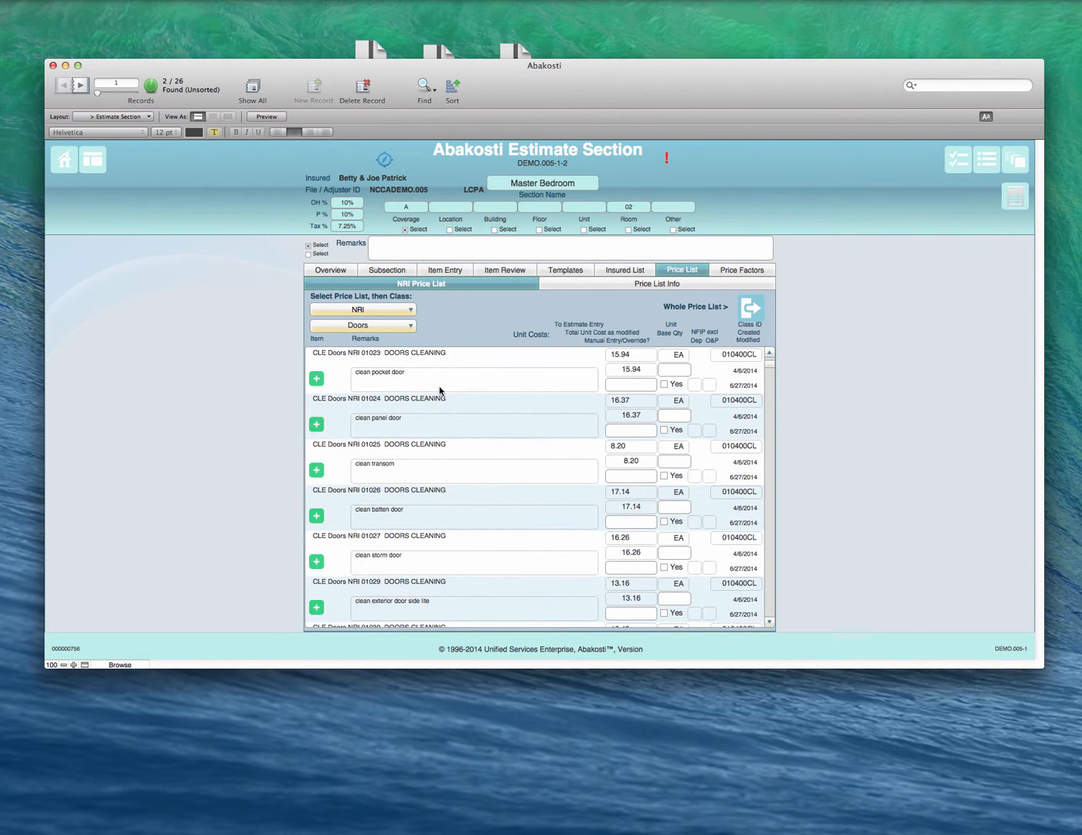
scroll(440, 391, up, 5)
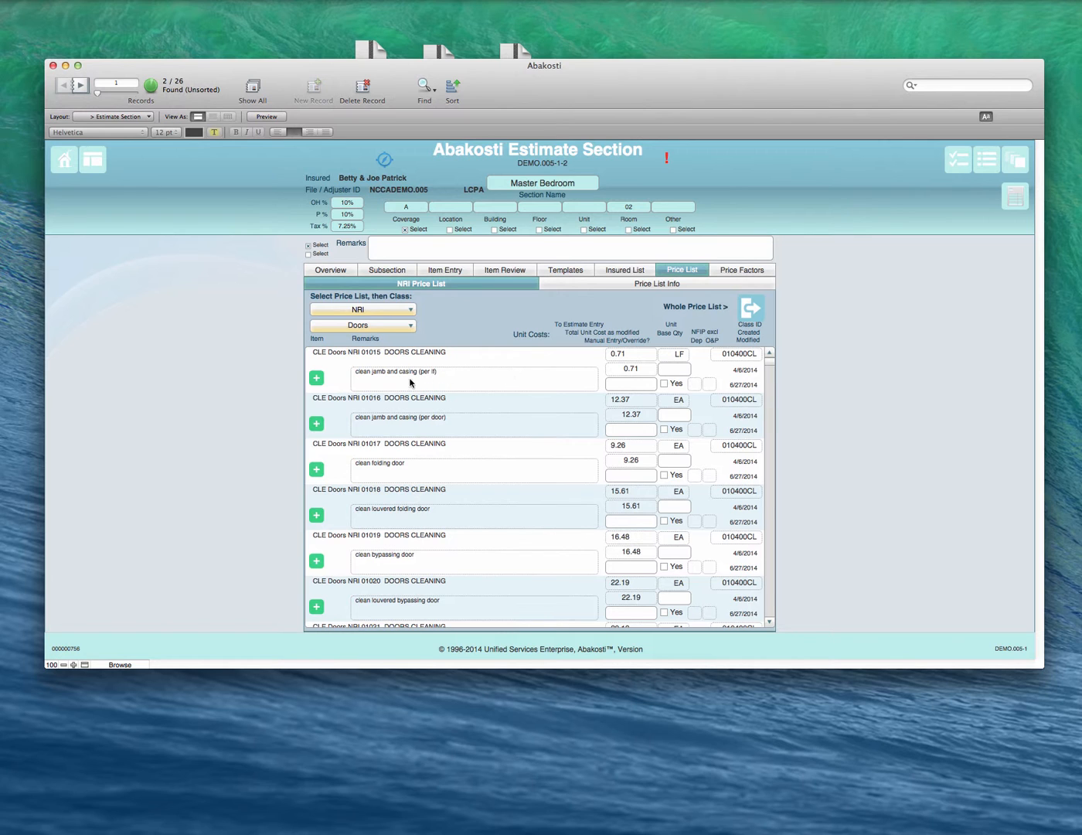
click(316, 377)
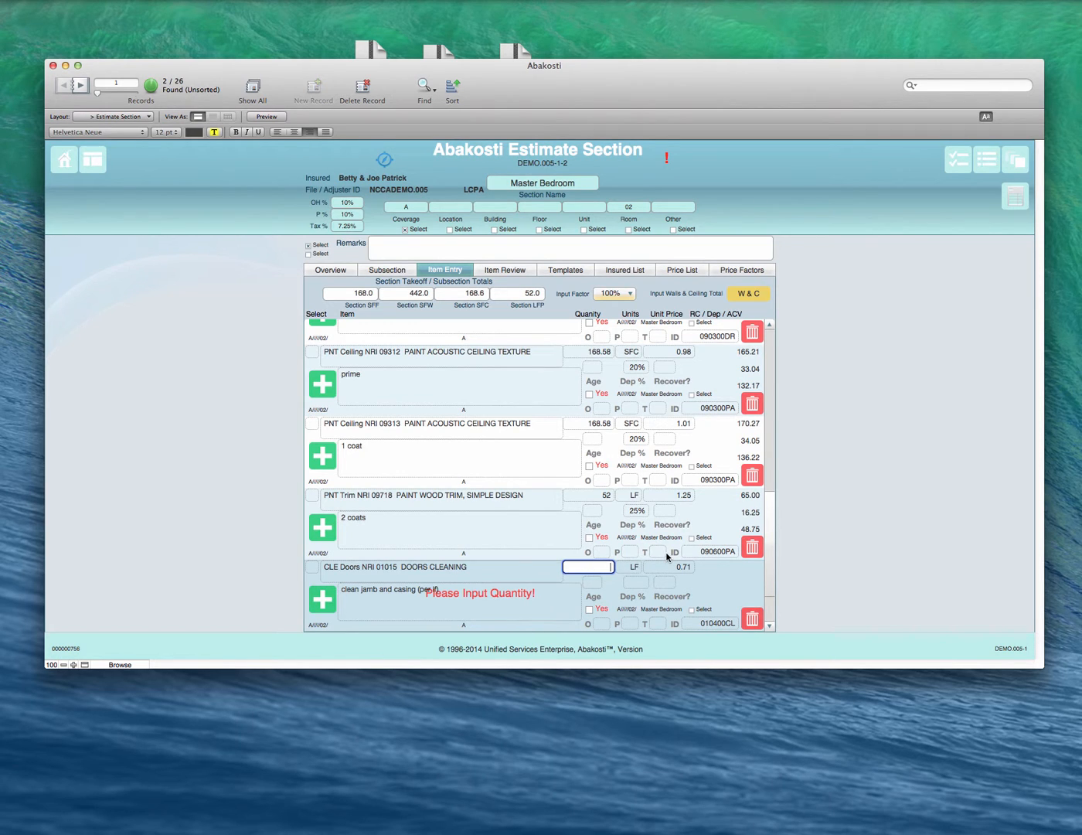
text(17)
click(503, 608)
scroll(503, 607, down, 1)
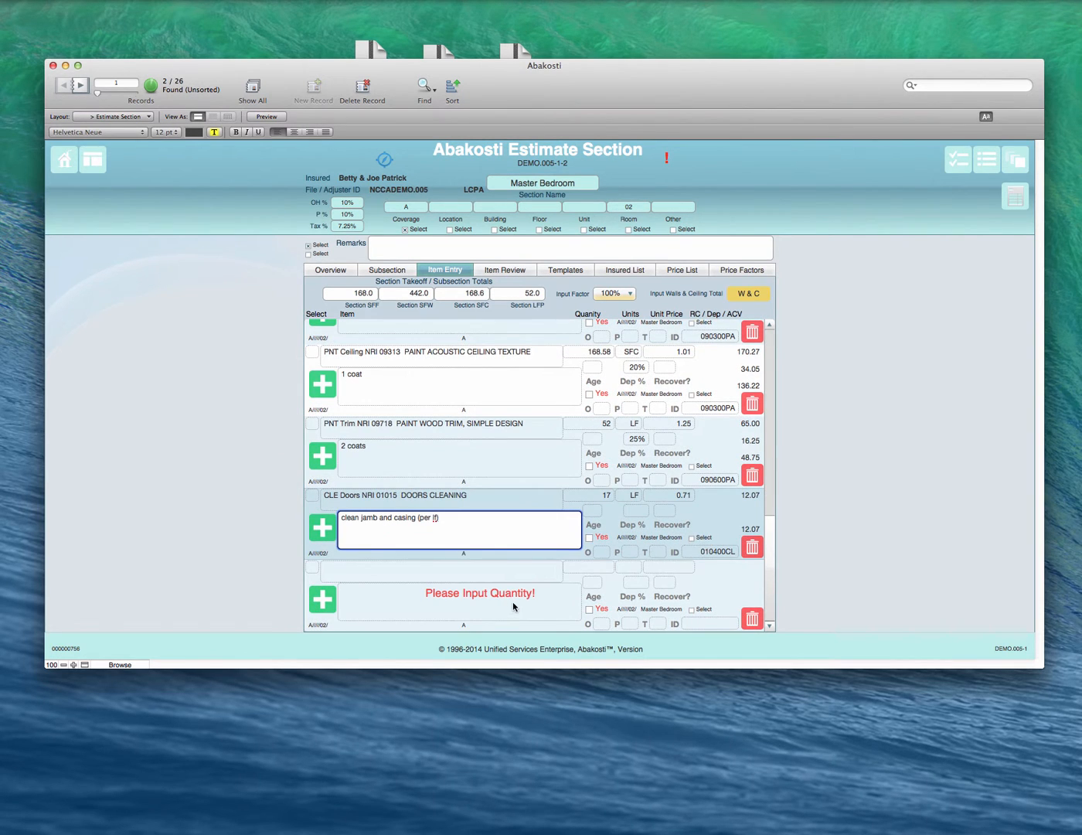
click(501, 599)
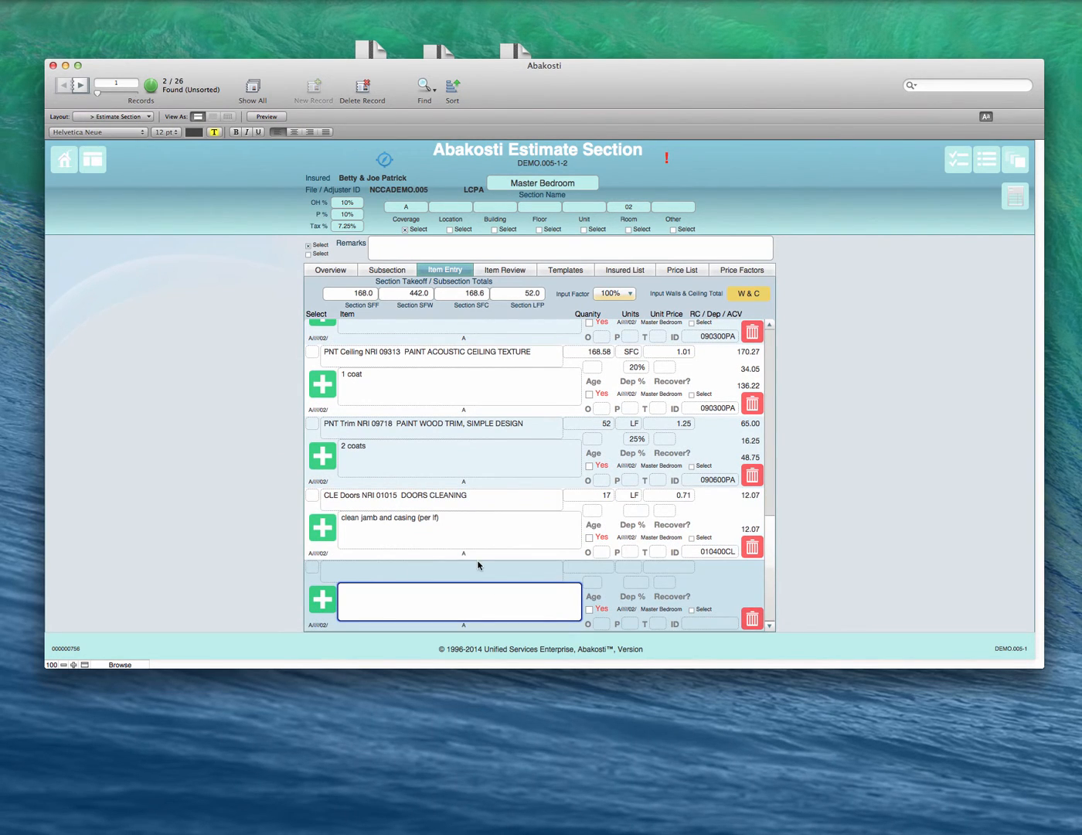
click(489, 536)
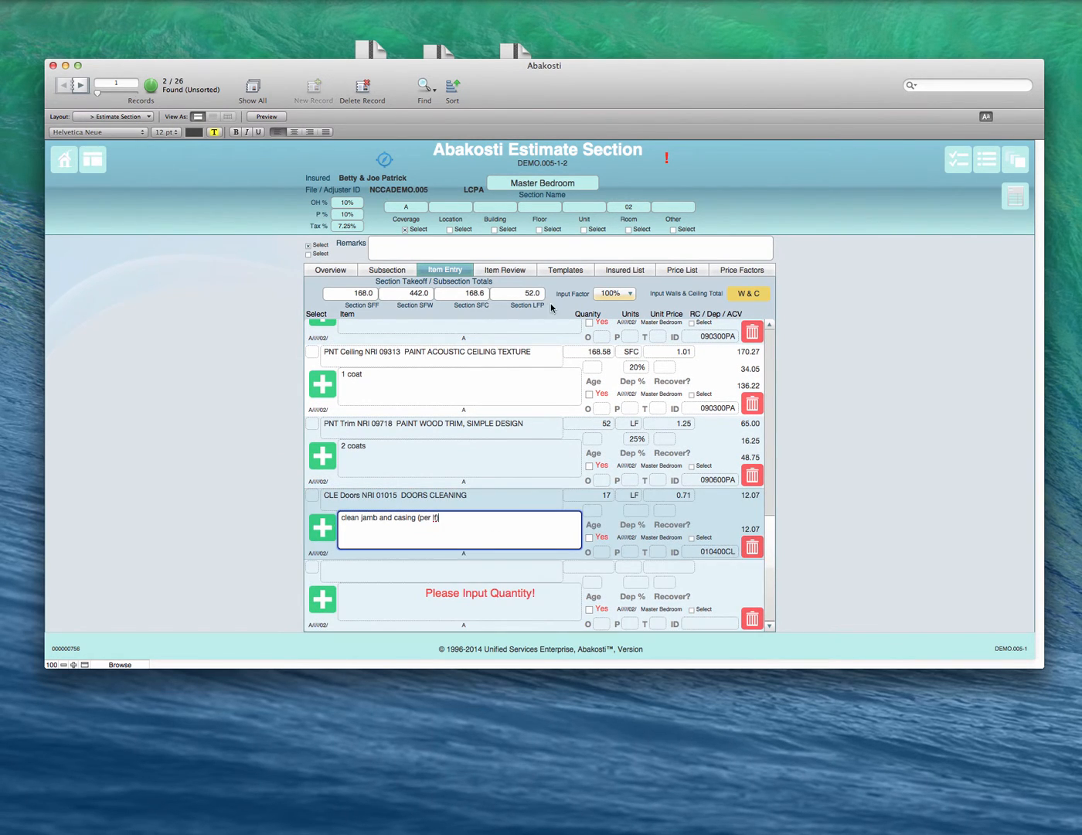
Step: Add the NRI Doors price list item "clean panel door" to the section with a quantity of 1
click(665, 269)
scroll(472, 527, down, 3)
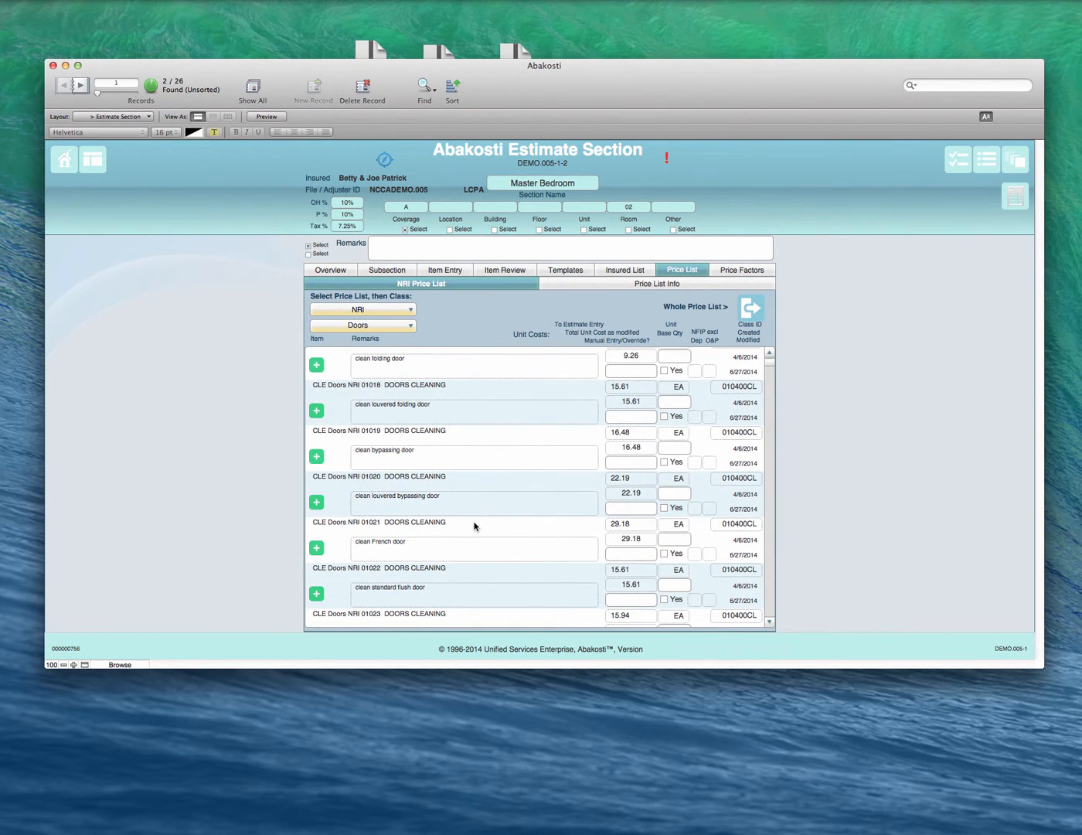
scroll(473, 527, down, 5)
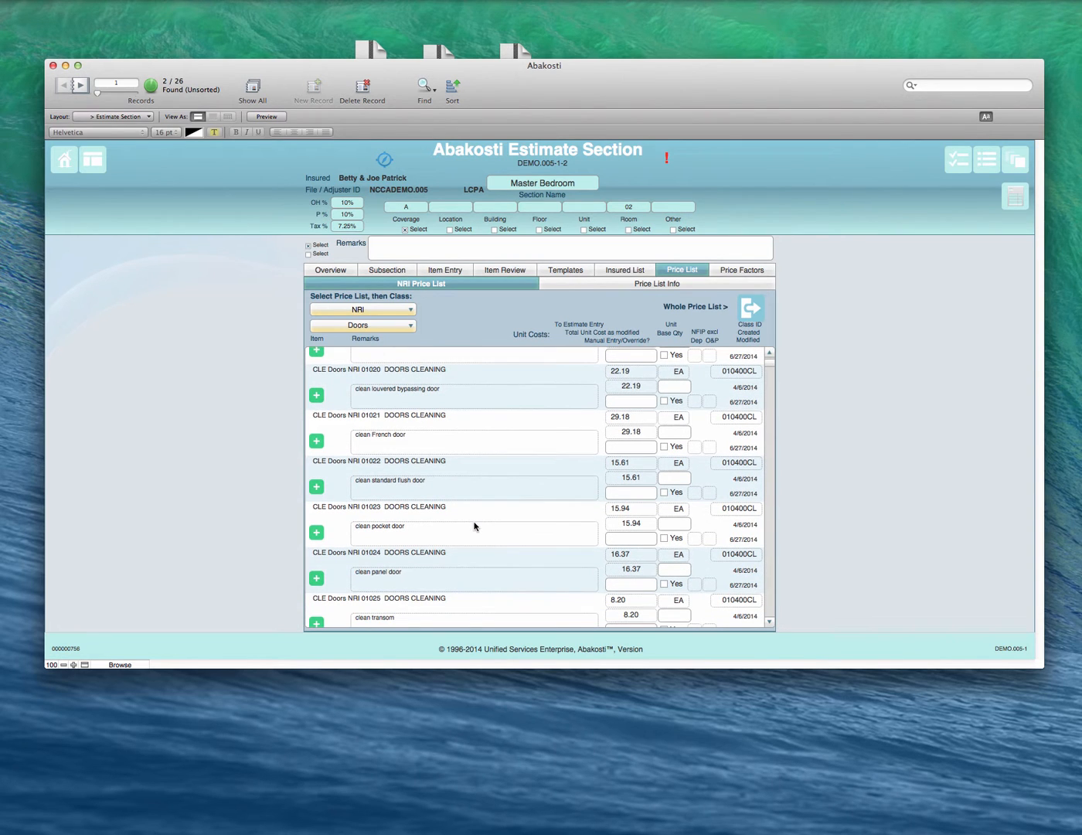
click(316, 577)
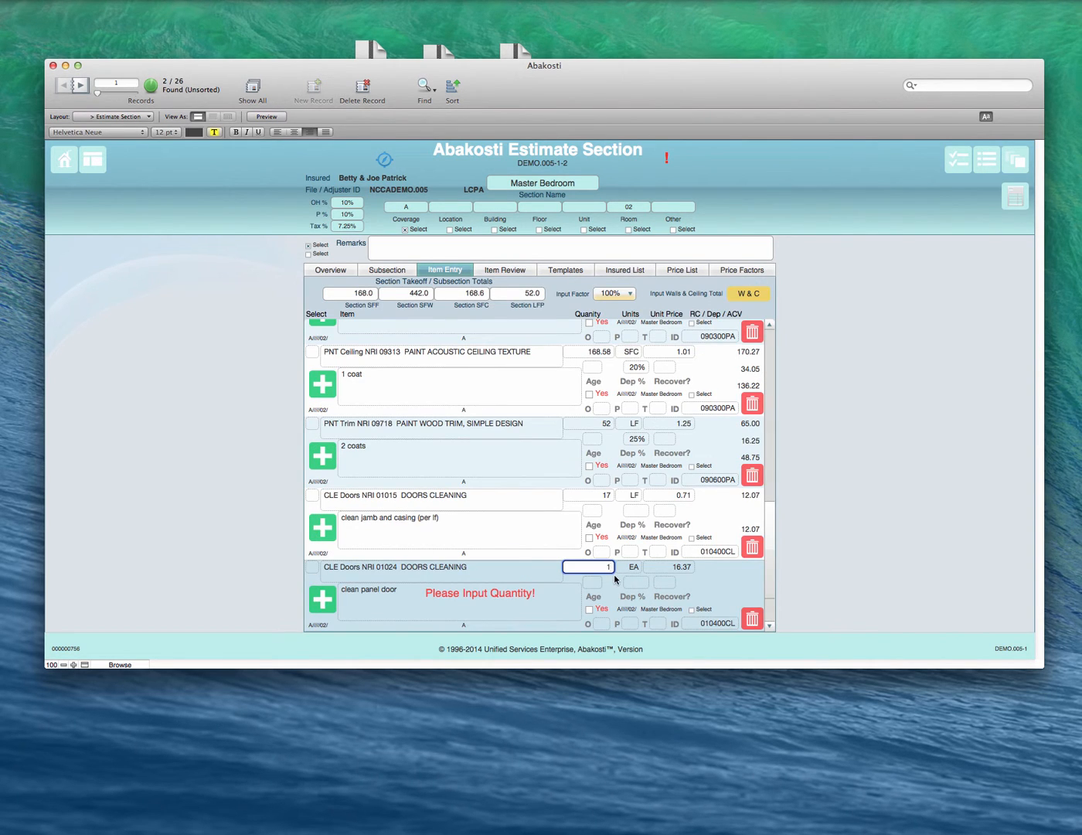
text(1)
click(508, 595)
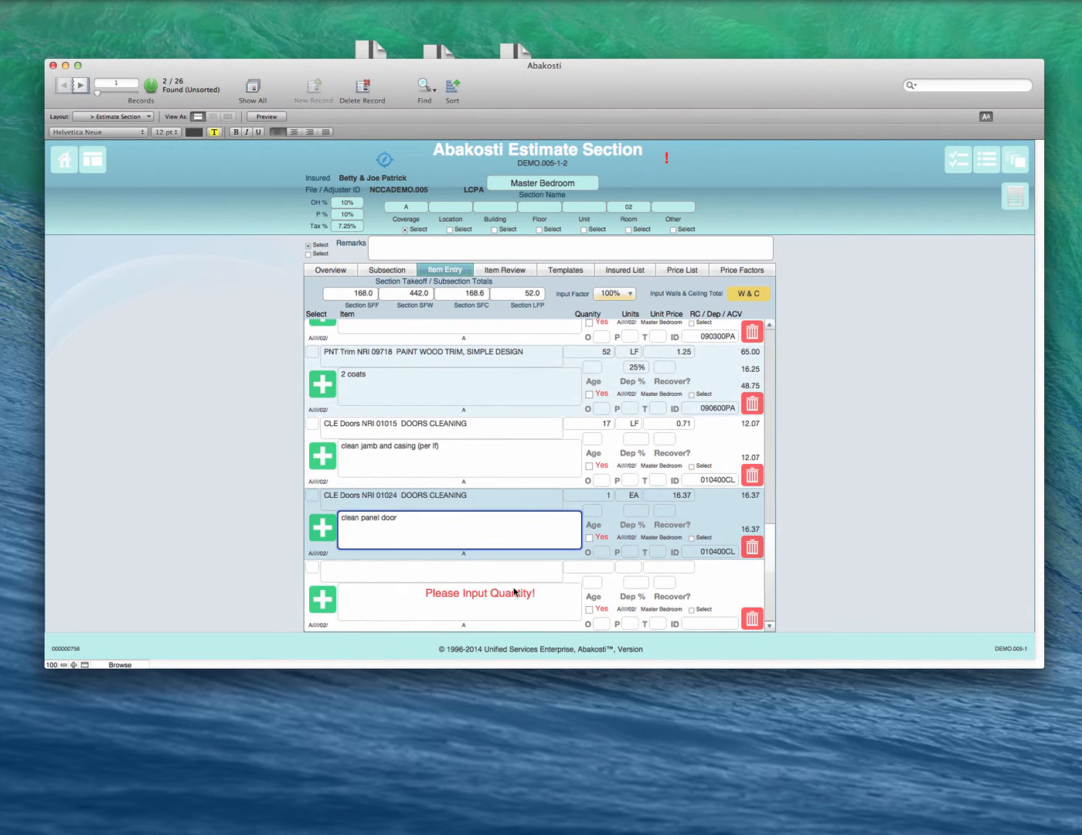
Step: Add the NRI Doors price list item "MINIMUM CHARGE FOR DOOR WORK" to the section with a quantity of 1
click(675, 270)
scroll(459, 452, down, 3)
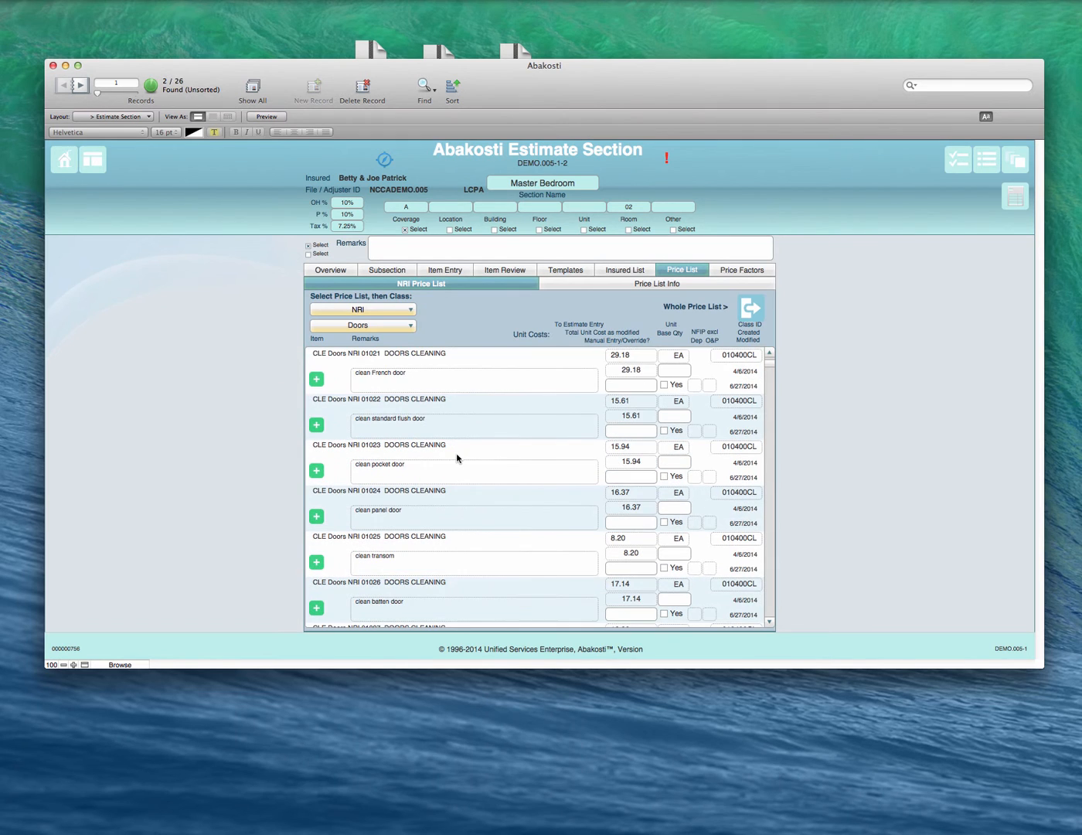
scroll(464, 491, down, 3)
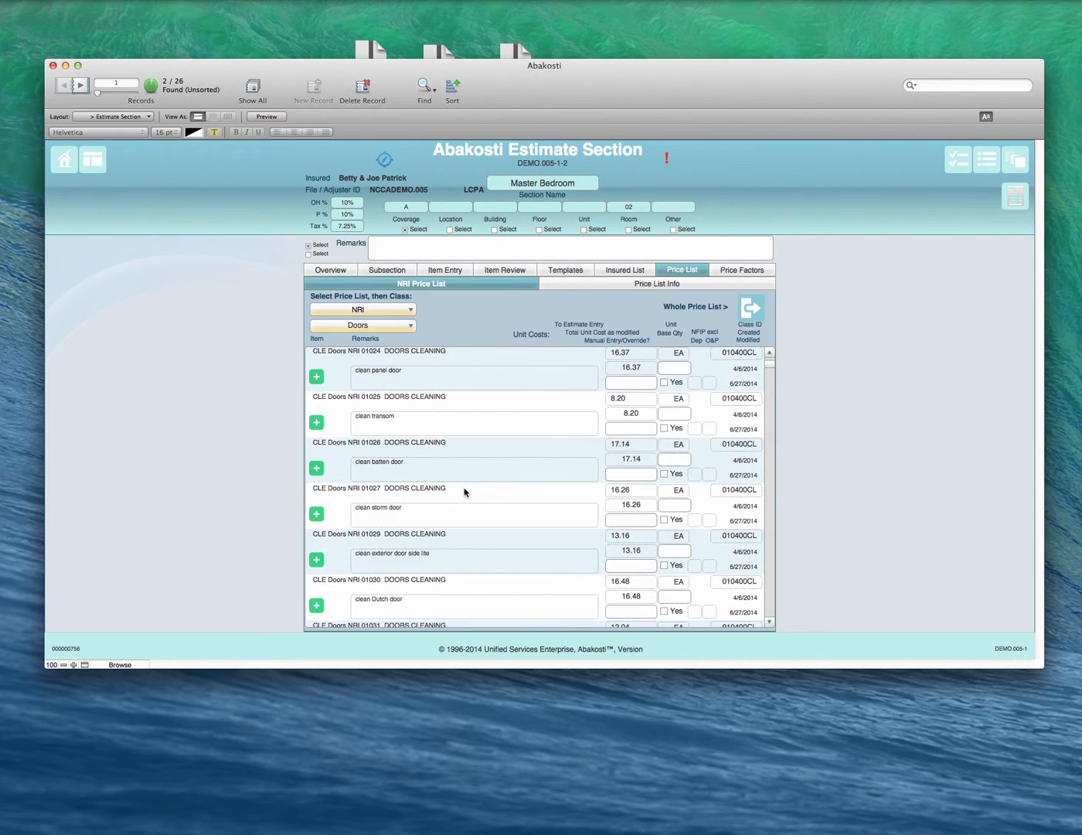
scroll(465, 491, down, 3)
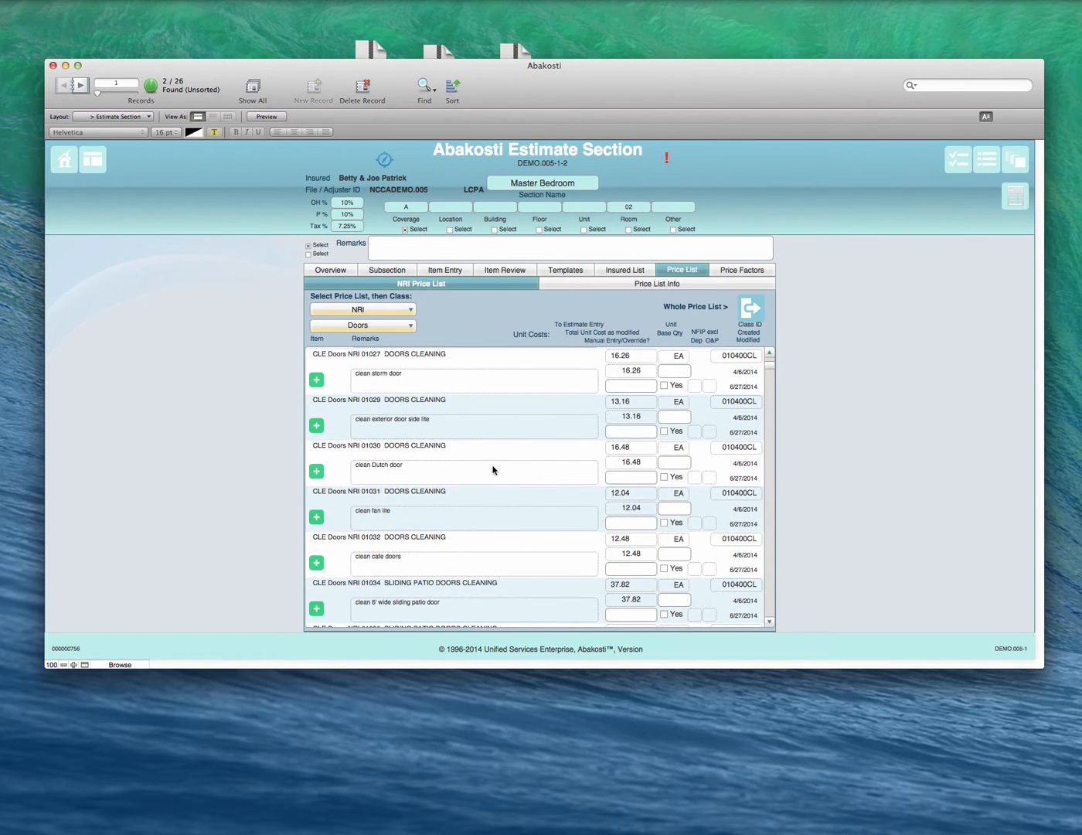
scroll(462, 481, down, 2)
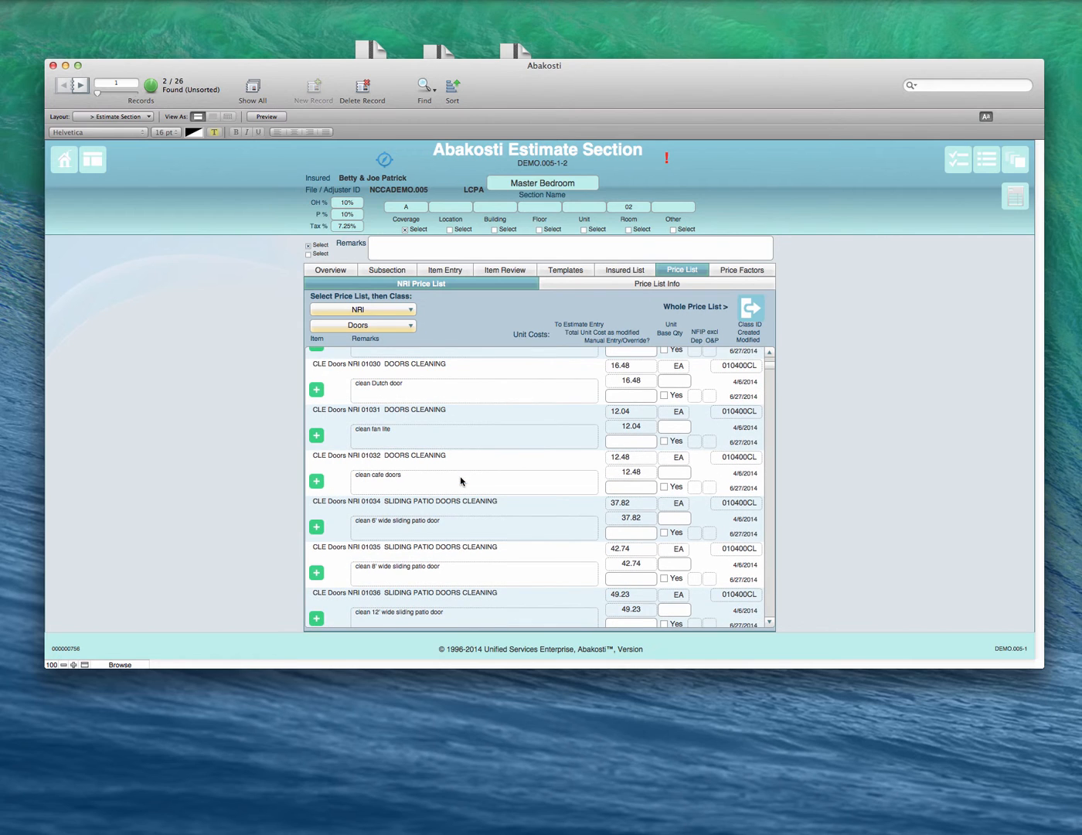
scroll(459, 475, down, 2)
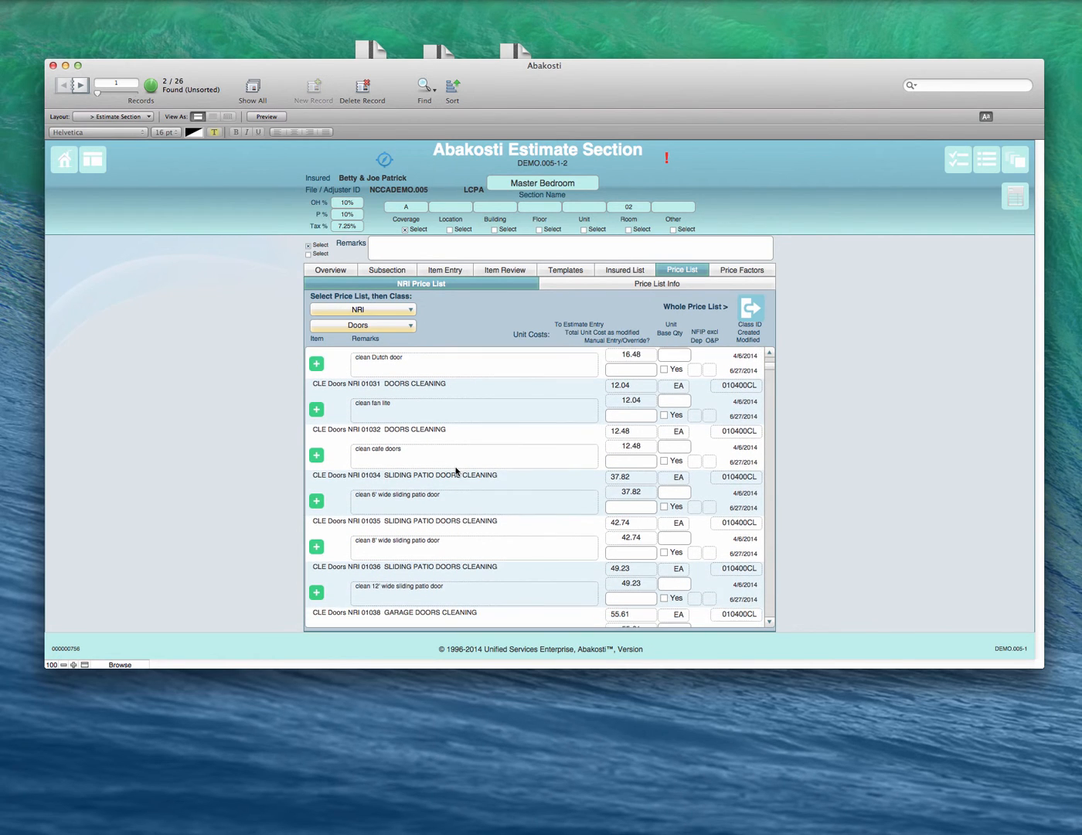
scroll(456, 471, down, 1)
scroll(455, 469, down, 5)
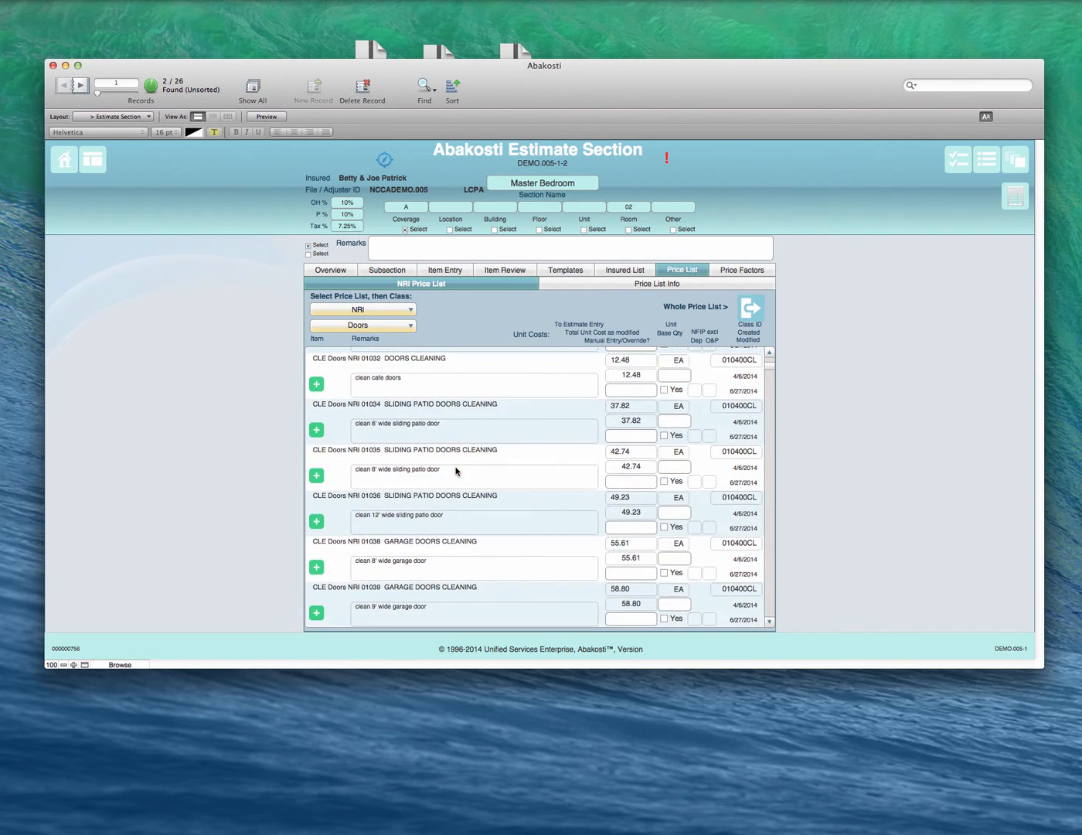
scroll(455, 474, down, 2)
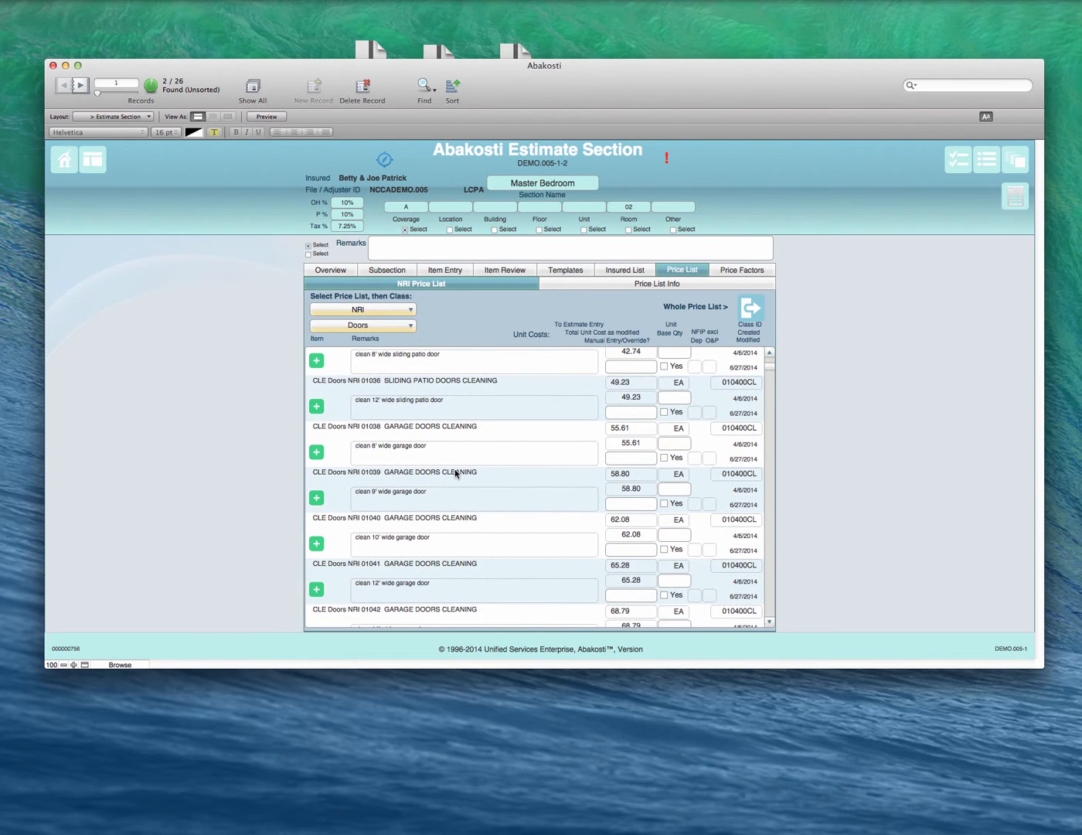
scroll(466, 476, down, 2)
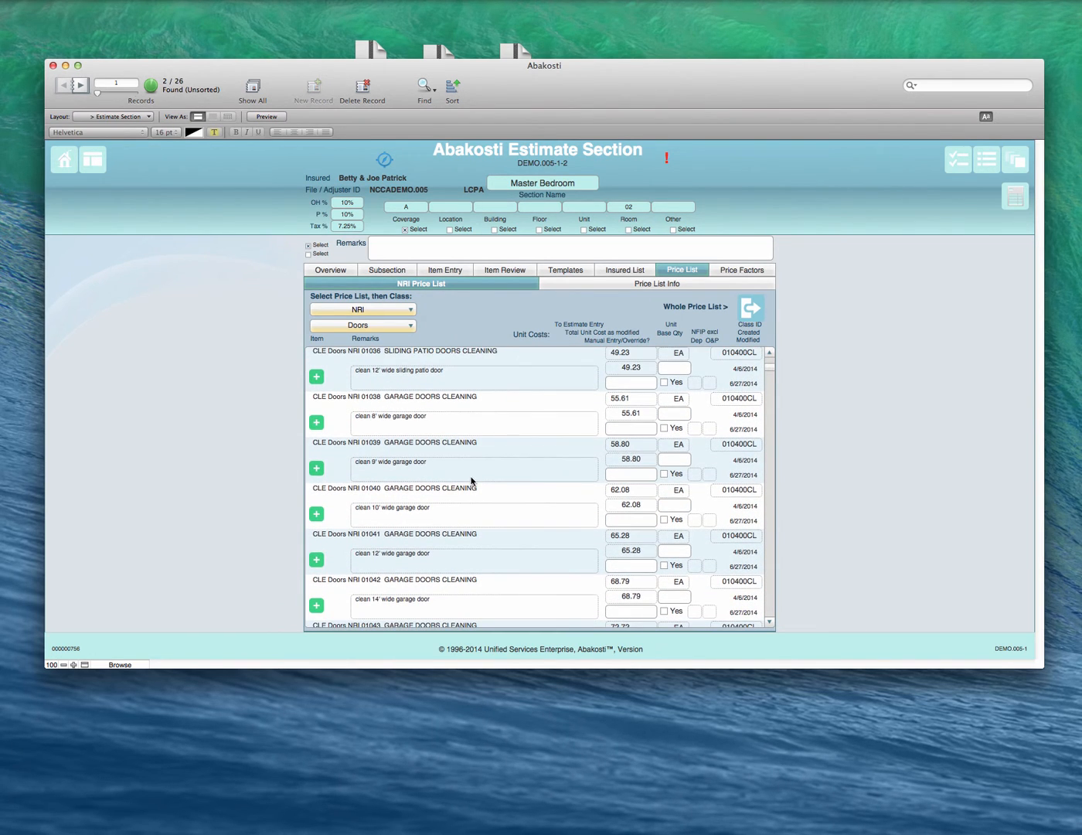
scroll(444, 498, down, 10)
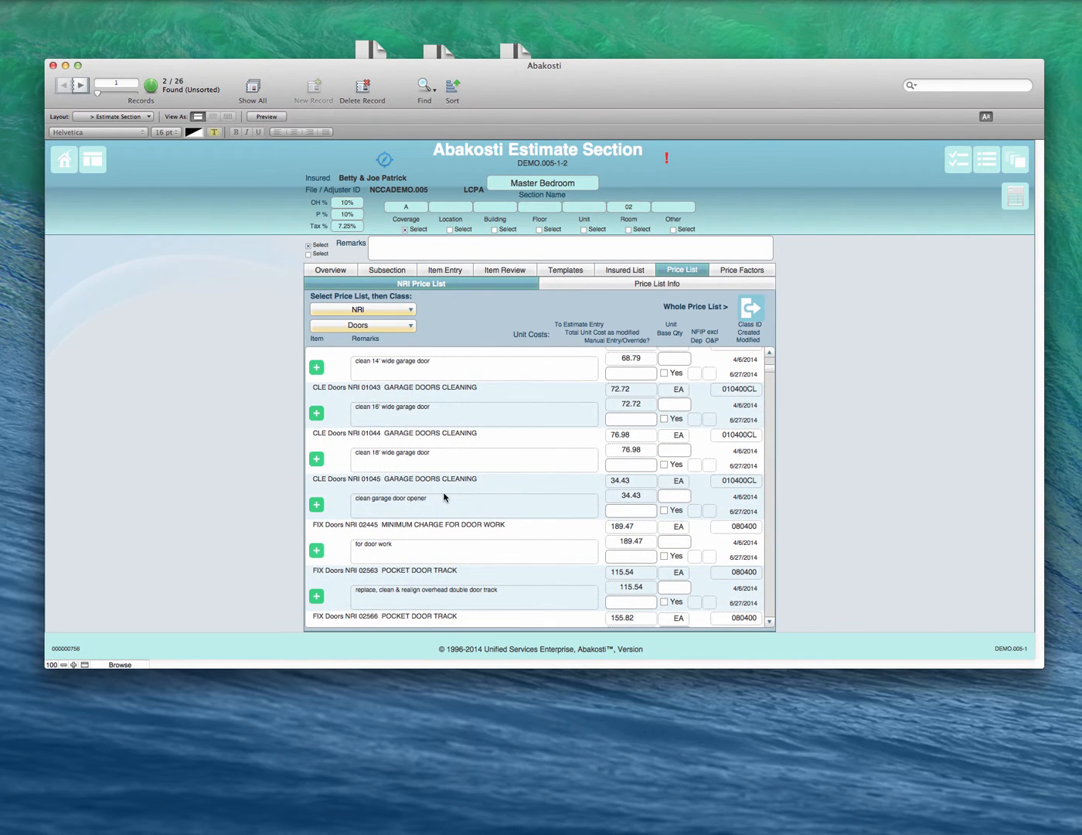
scroll(446, 503, down, 1)
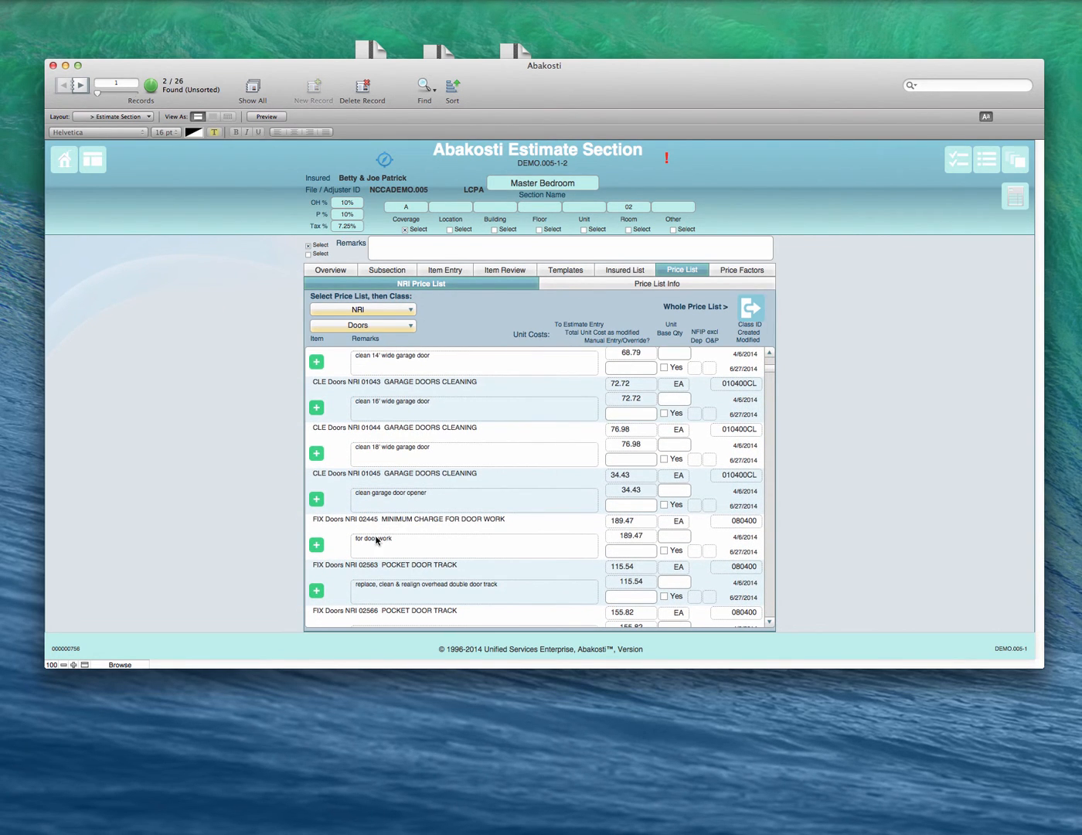
click(318, 546)
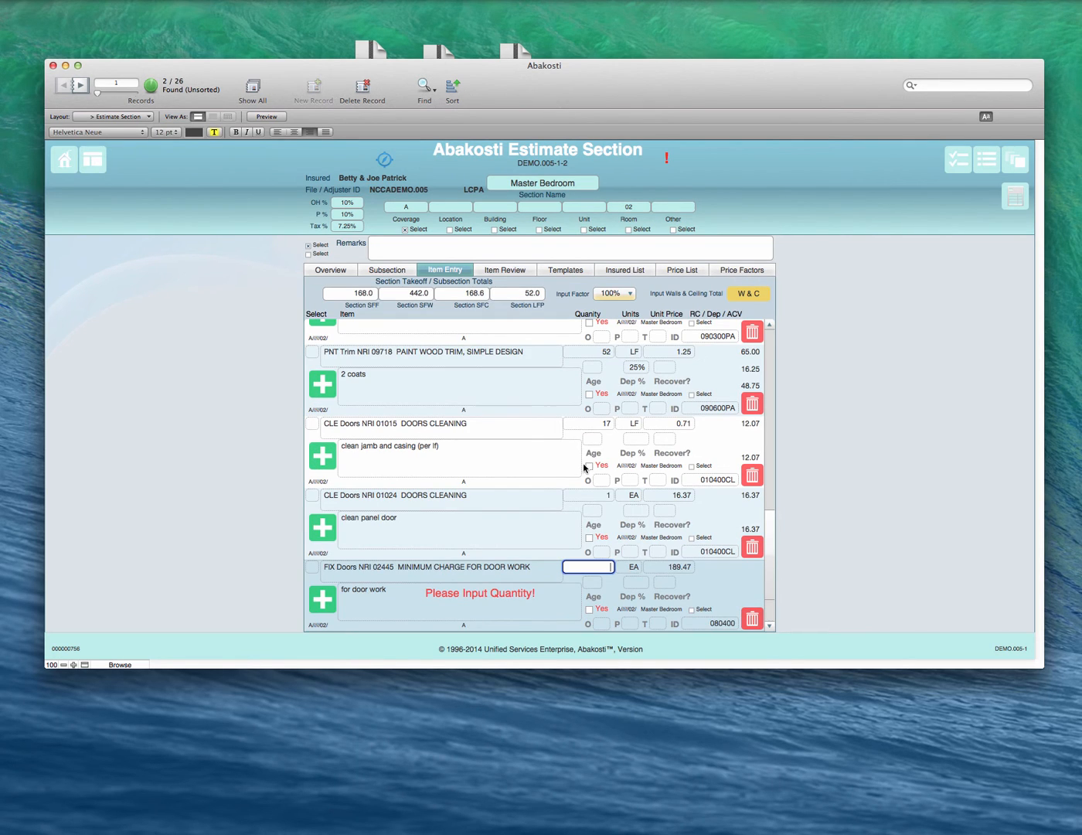
text(1)
key(Tab)
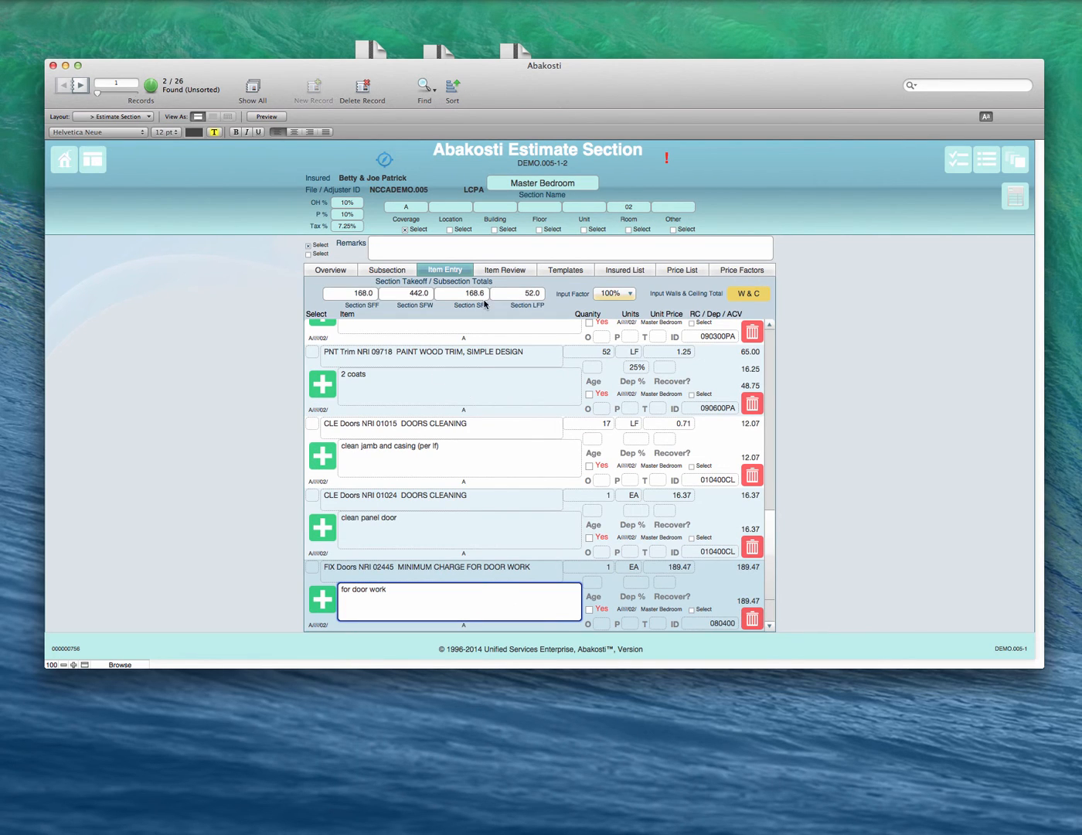
Step: Switch the NRI price list to the Cleaning class, look through its items, and return to the estimate's Sections list
click(682, 270)
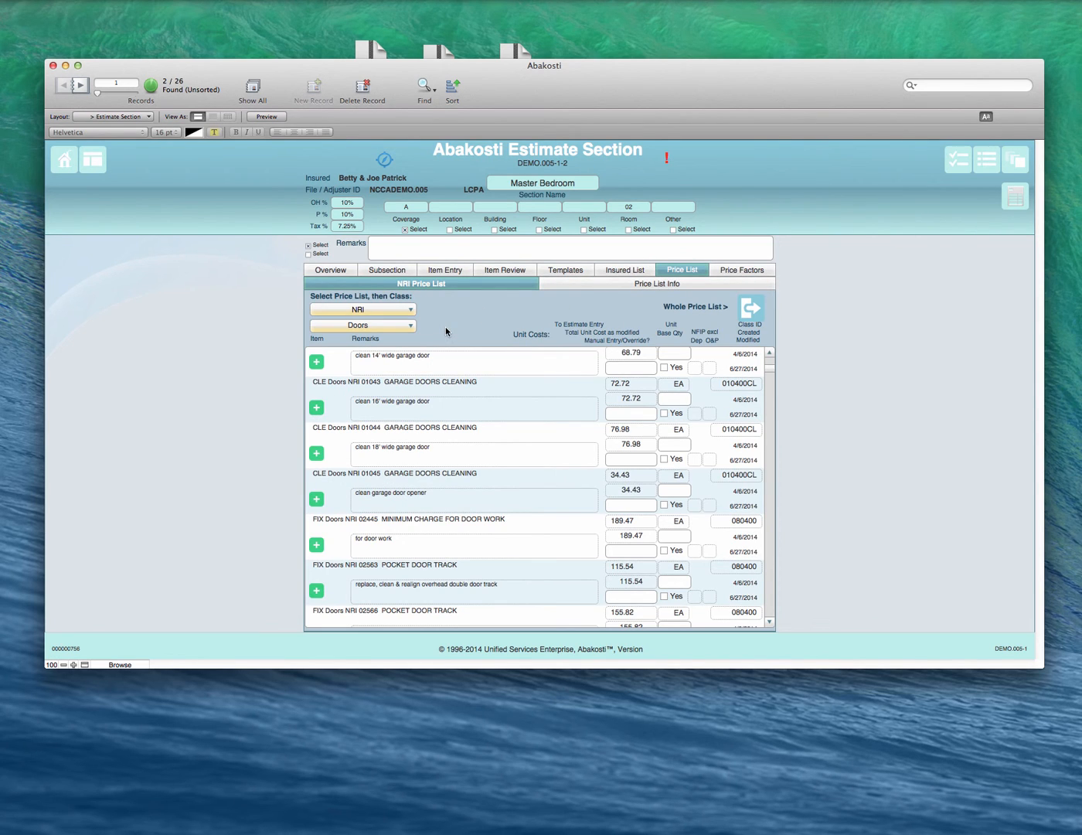
click(396, 327)
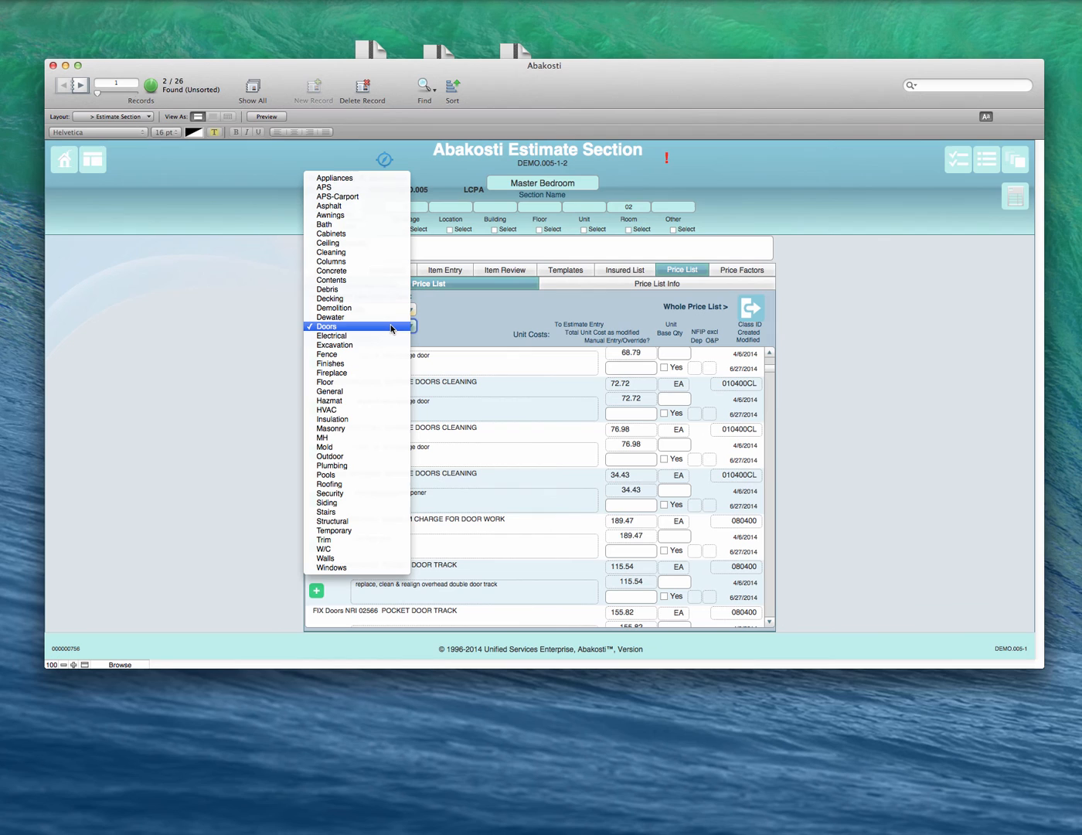
click(370, 252)
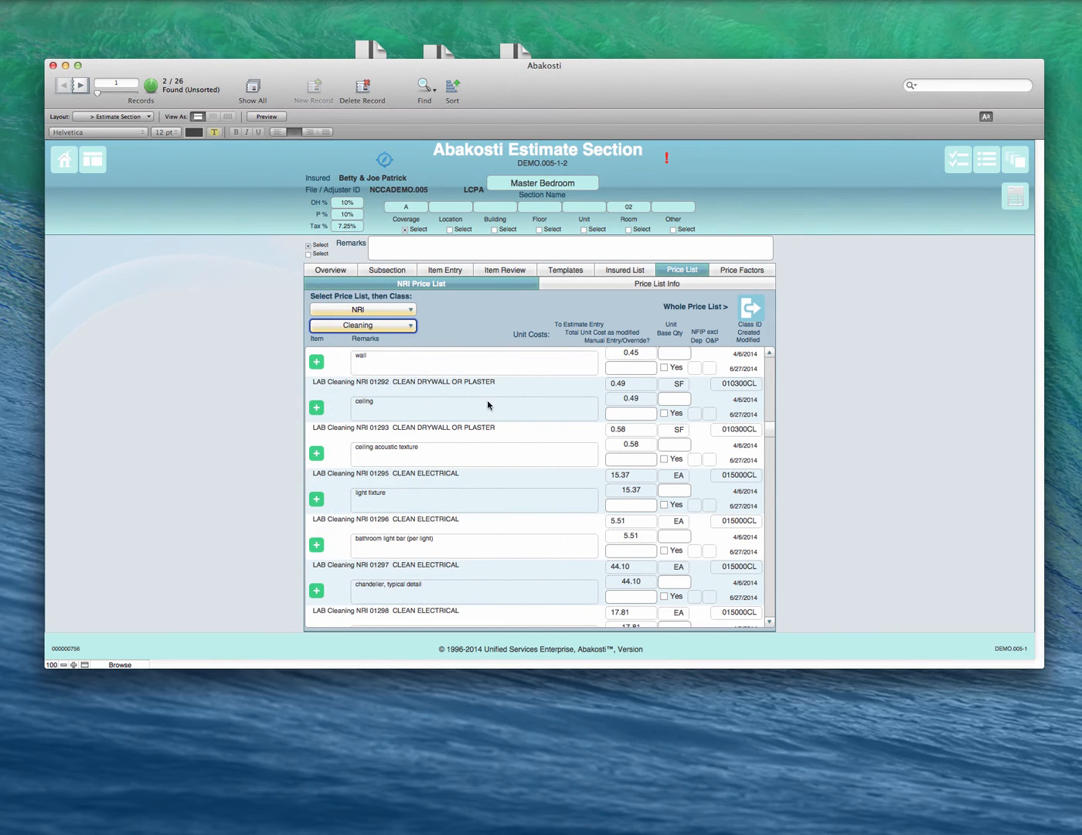
scroll(472, 409, down, 3)
scroll(452, 466, up, 10)
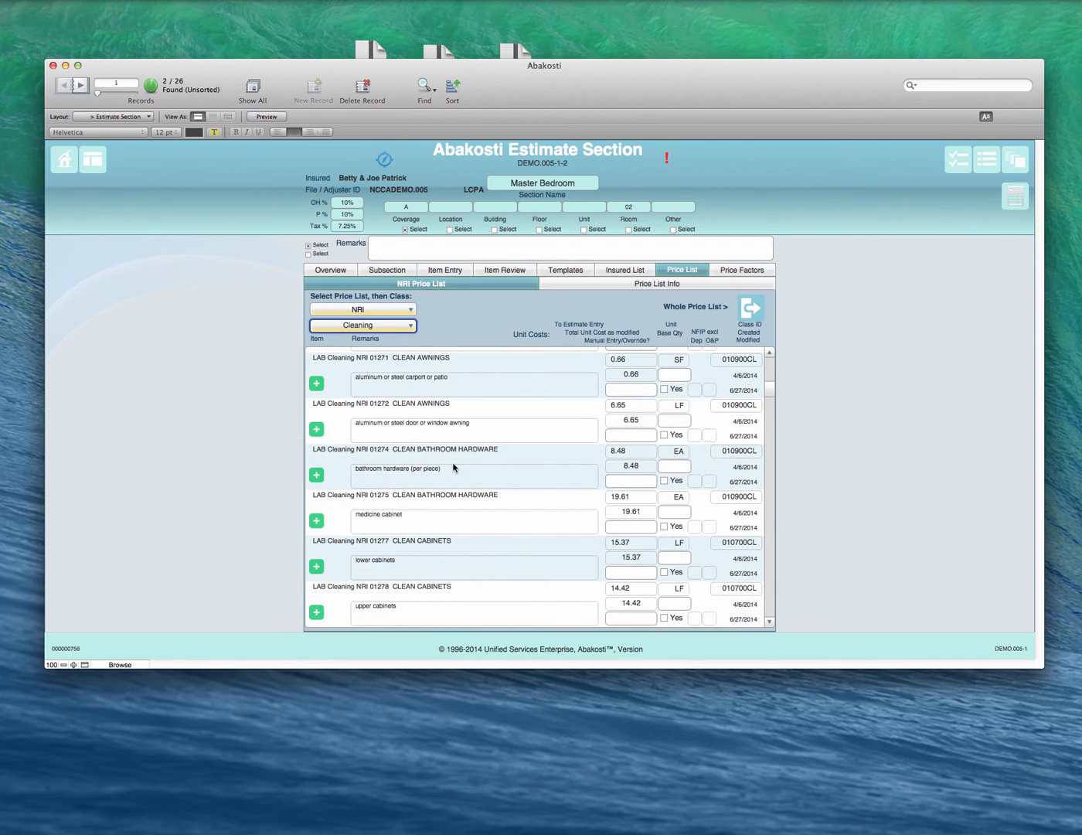
scroll(453, 467, down, 8)
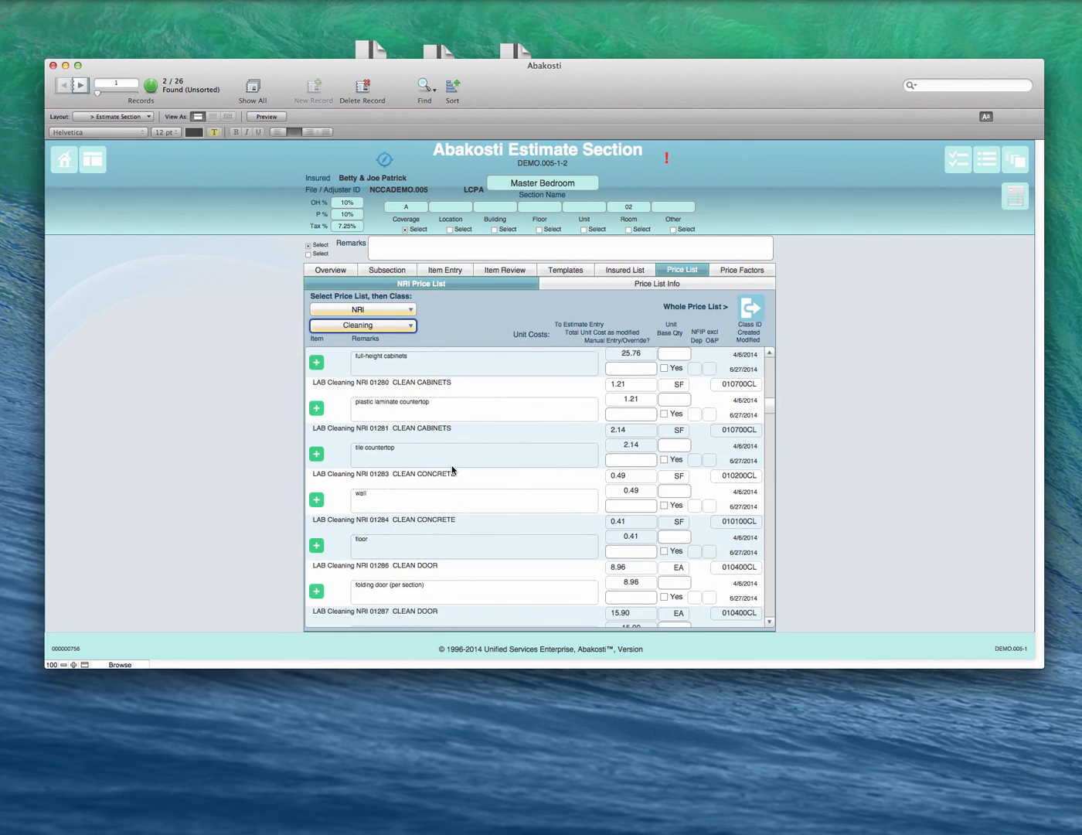
scroll(453, 470, down, 4)
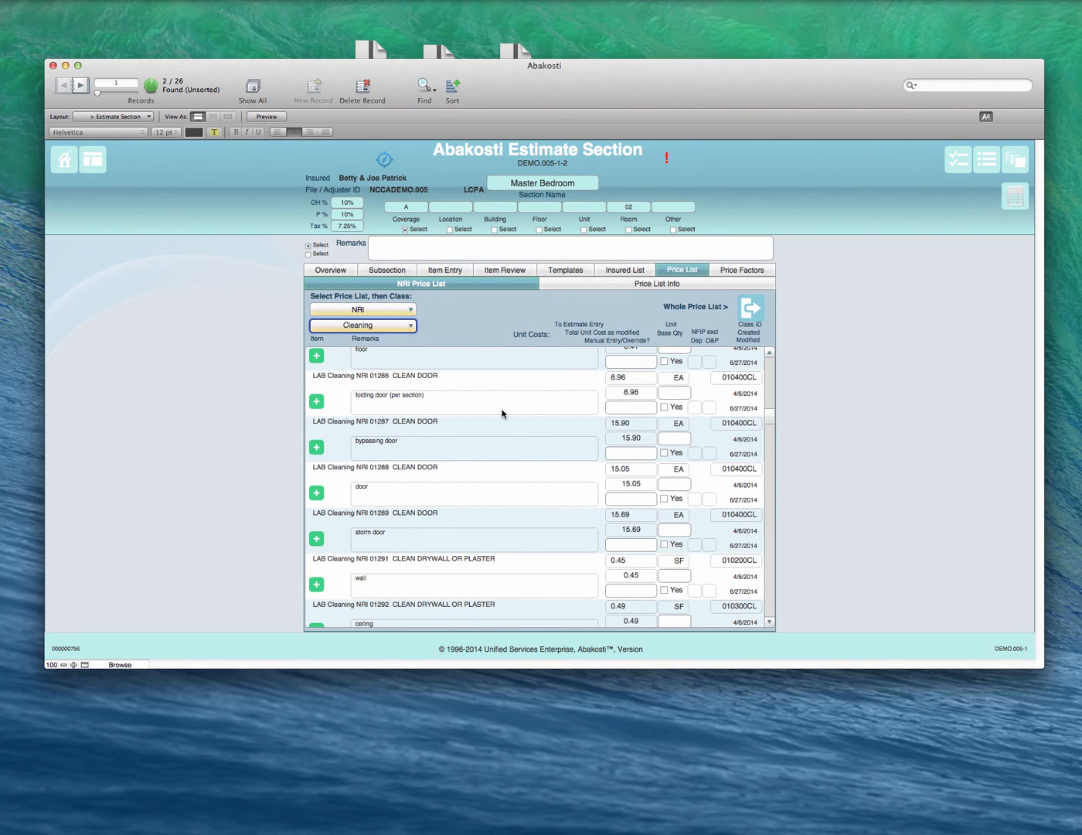
scroll(501, 413, up, 10)
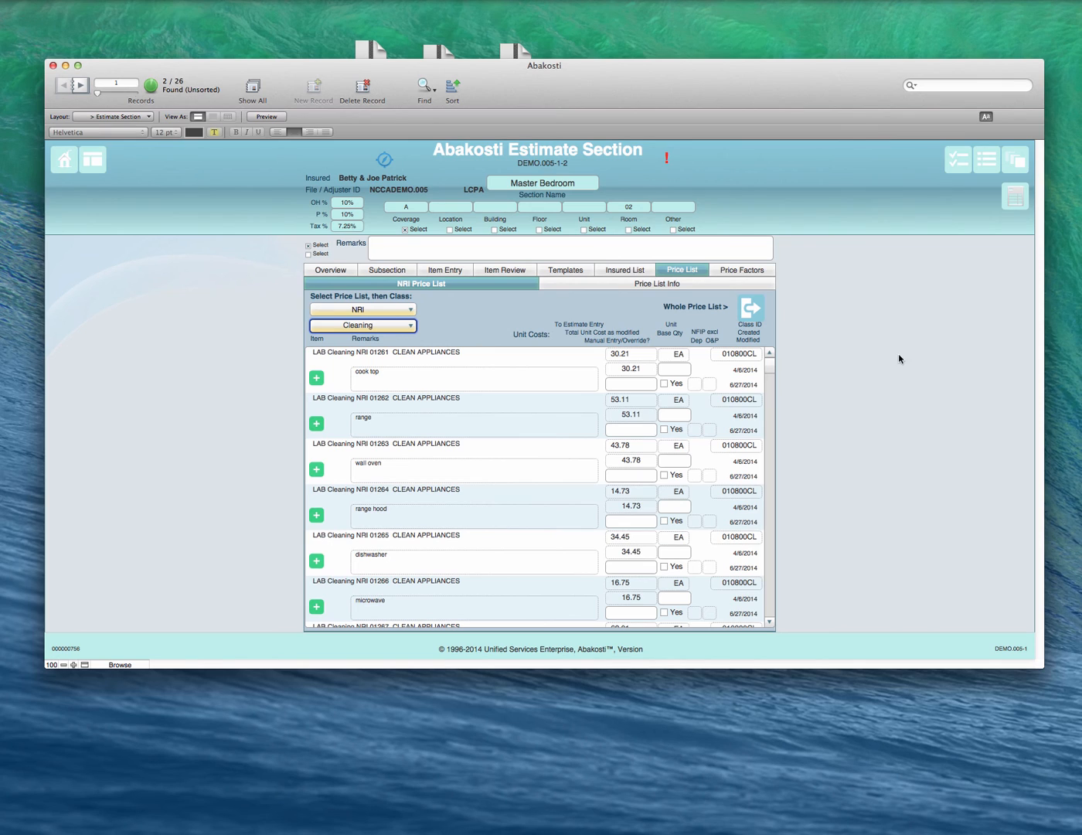
click(1016, 197)
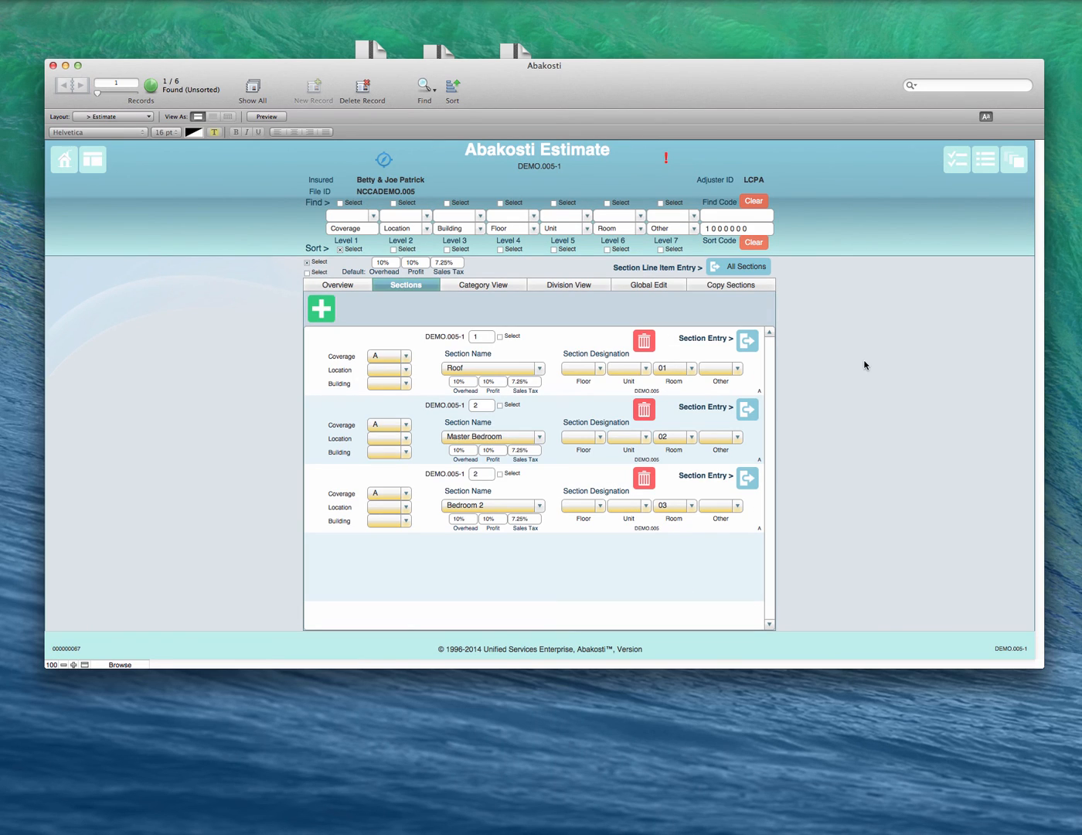